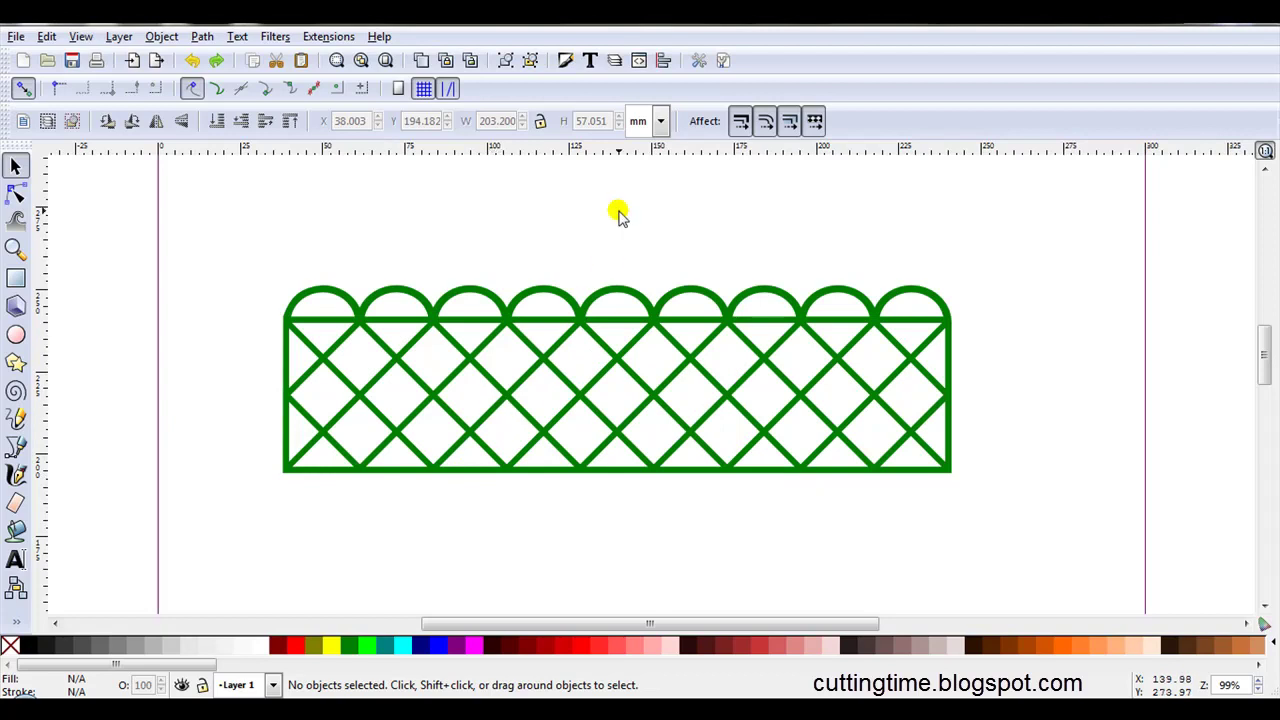
Delete the finished green lattice fence design from the page
click(681, 301)
key(Delete)
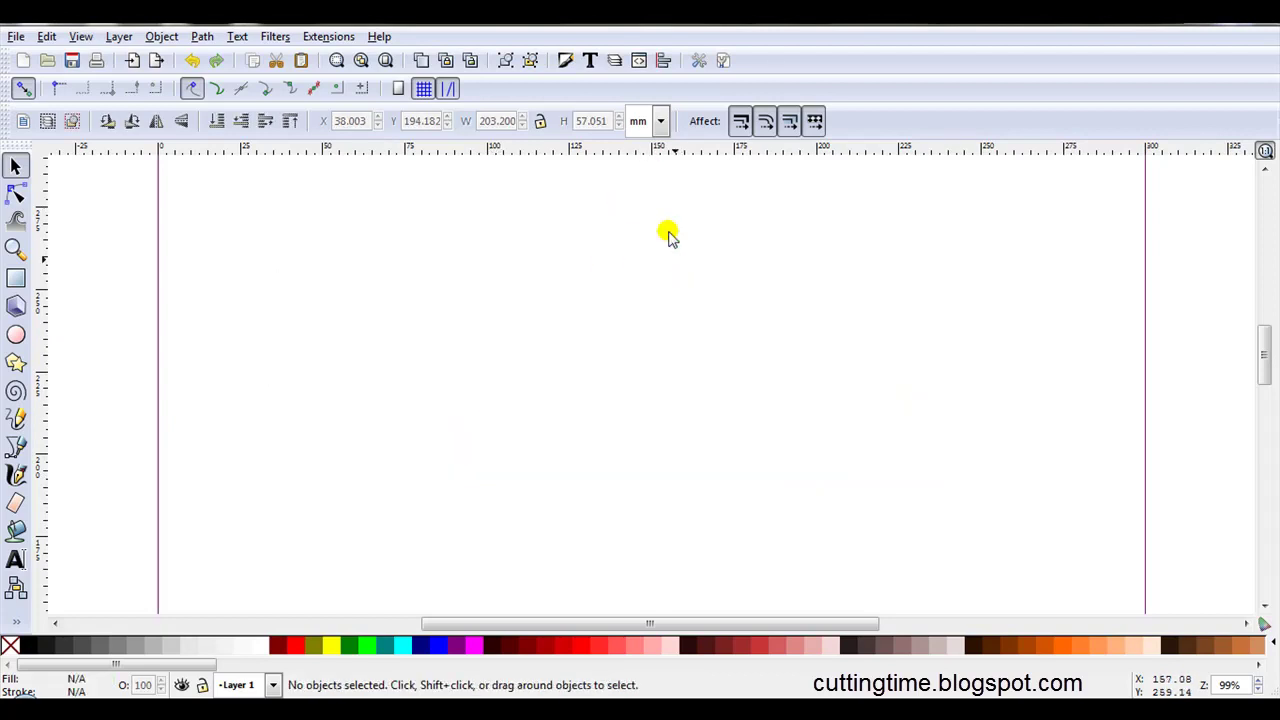
Add a new axonometric grid in Document Properties
click(725, 62)
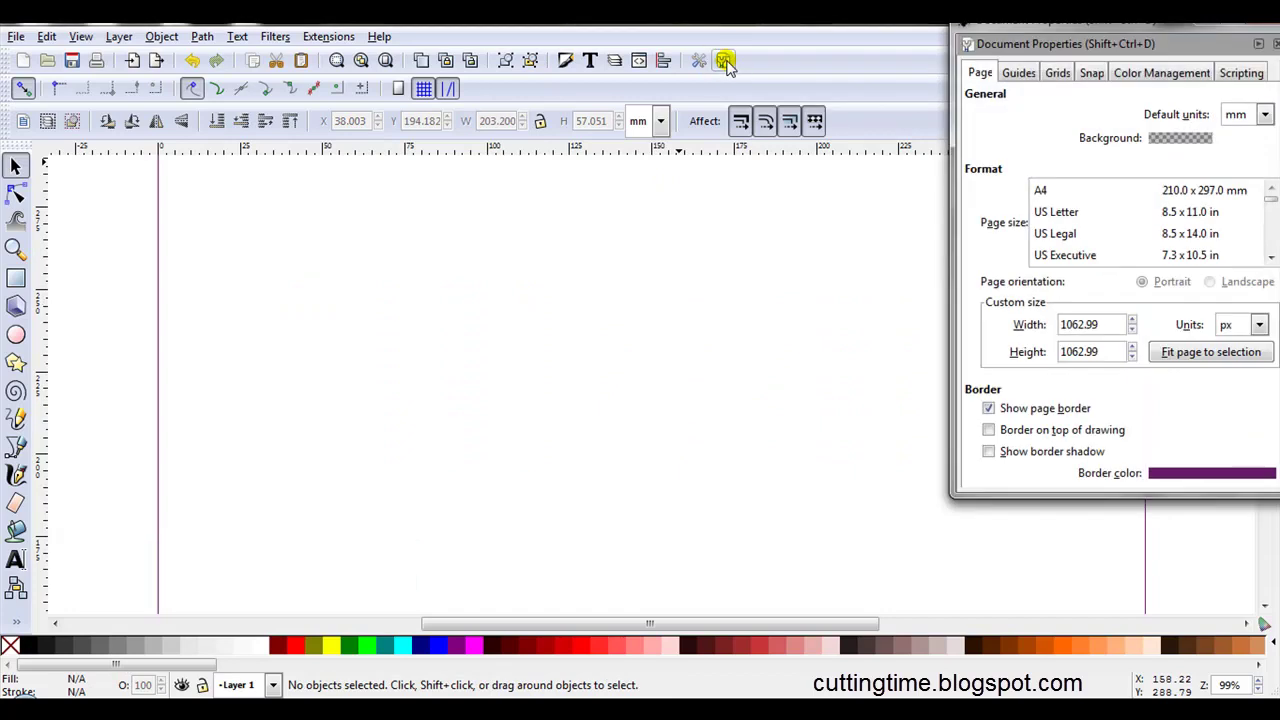
click(1058, 74)
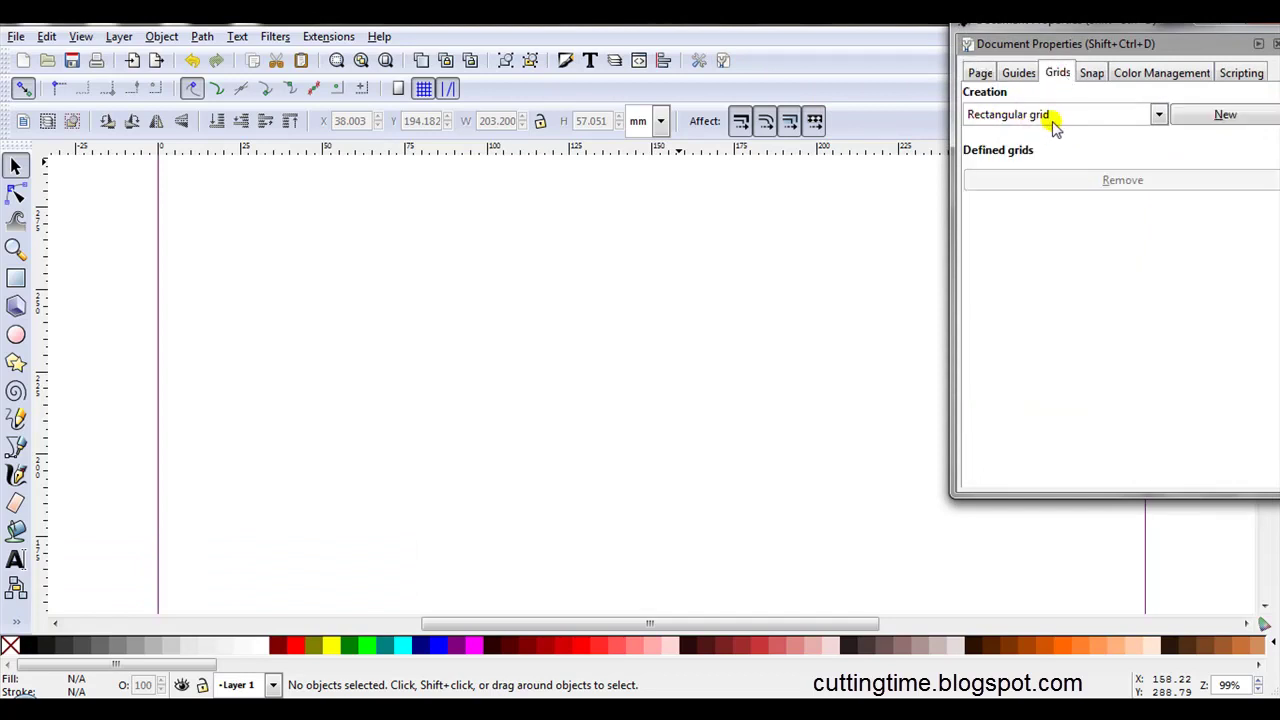
click(1157, 116)
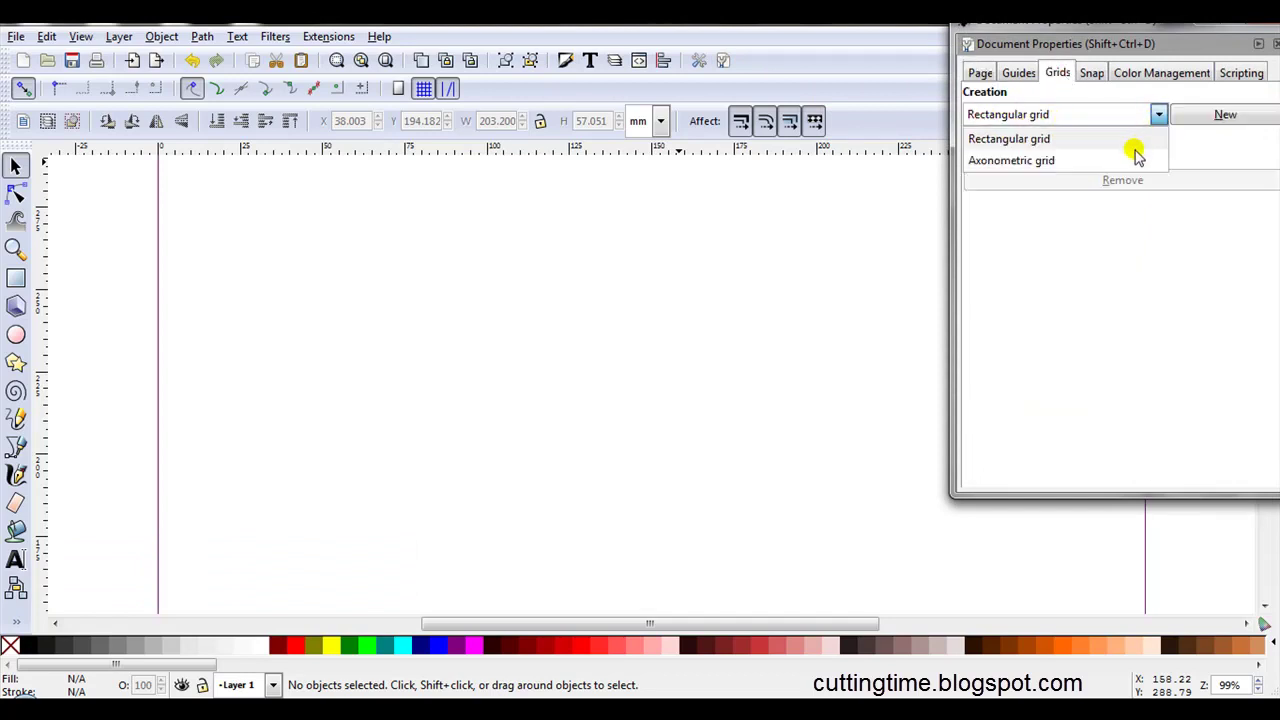
click(1134, 158)
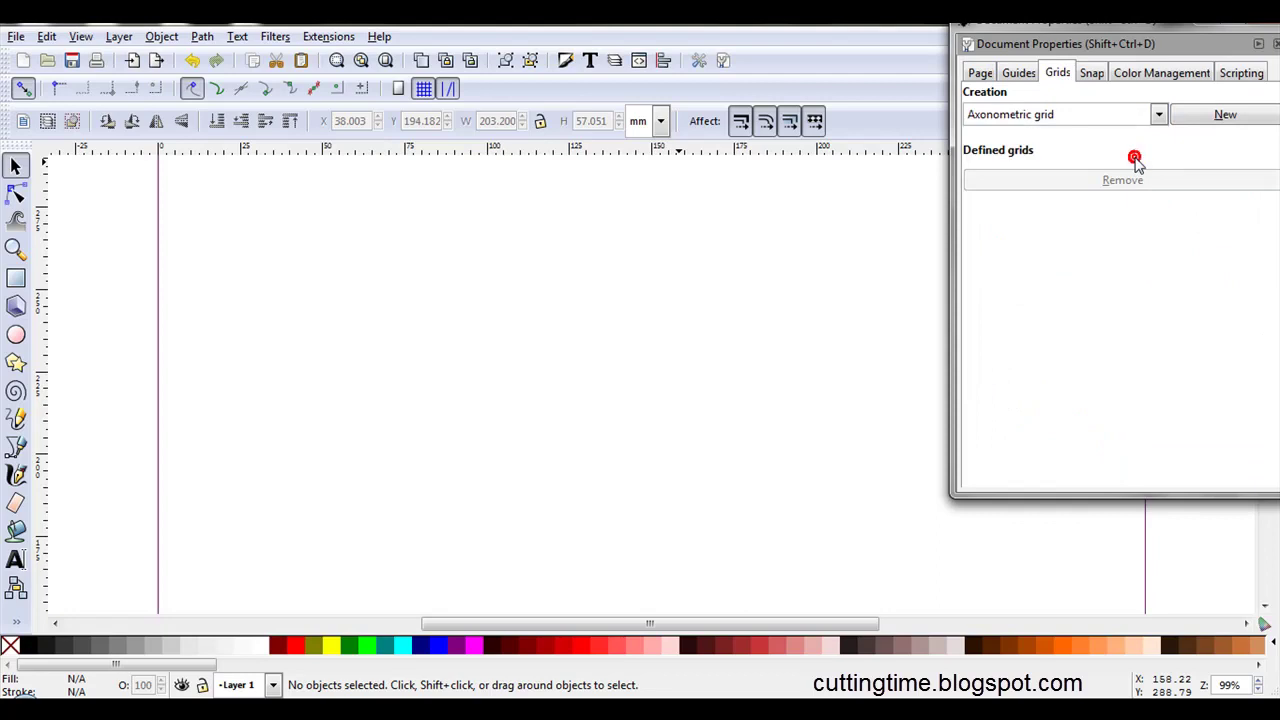
click(1210, 116)
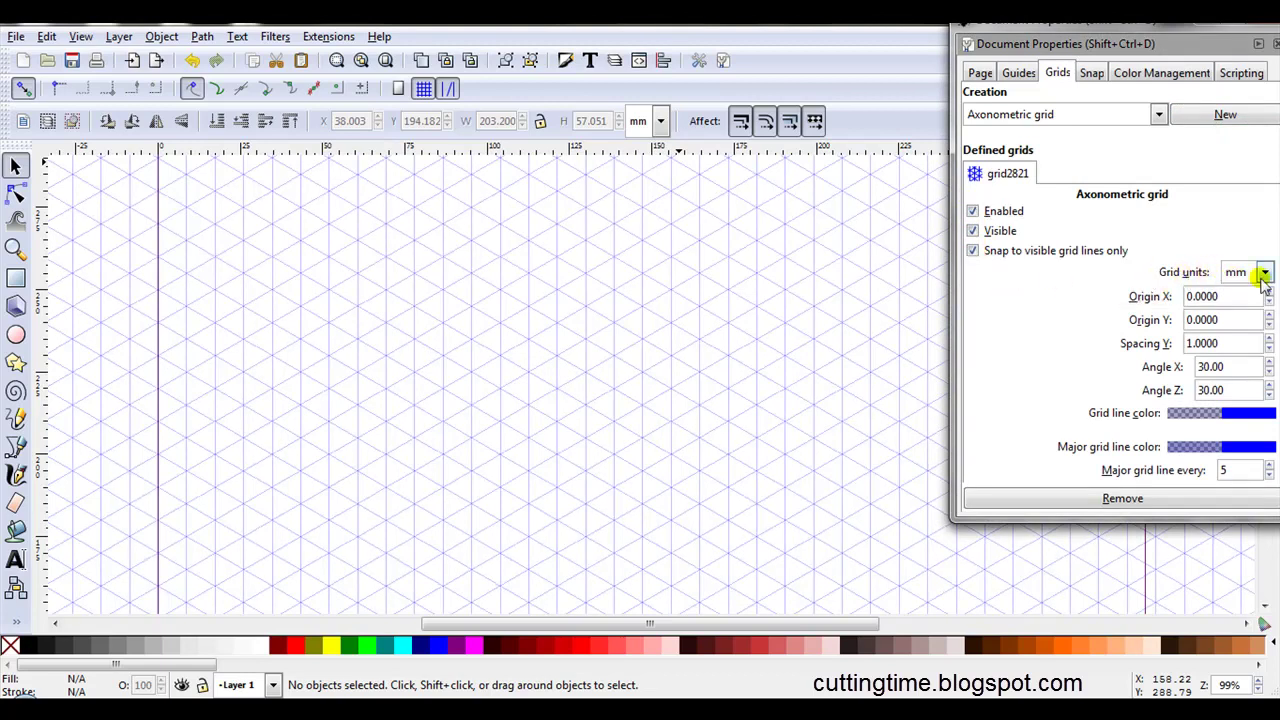
Set the grid units to cm, with Angle X and Angle Z both 45°
click(1265, 273)
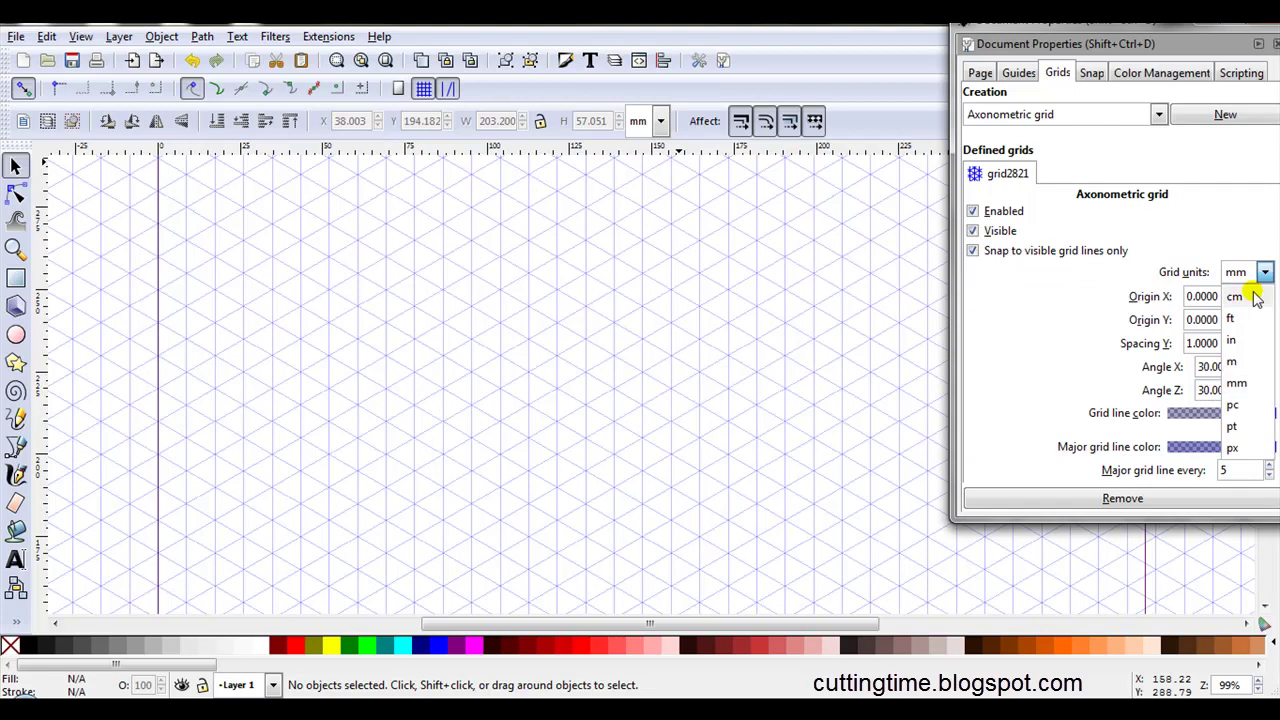
click(1253, 291)
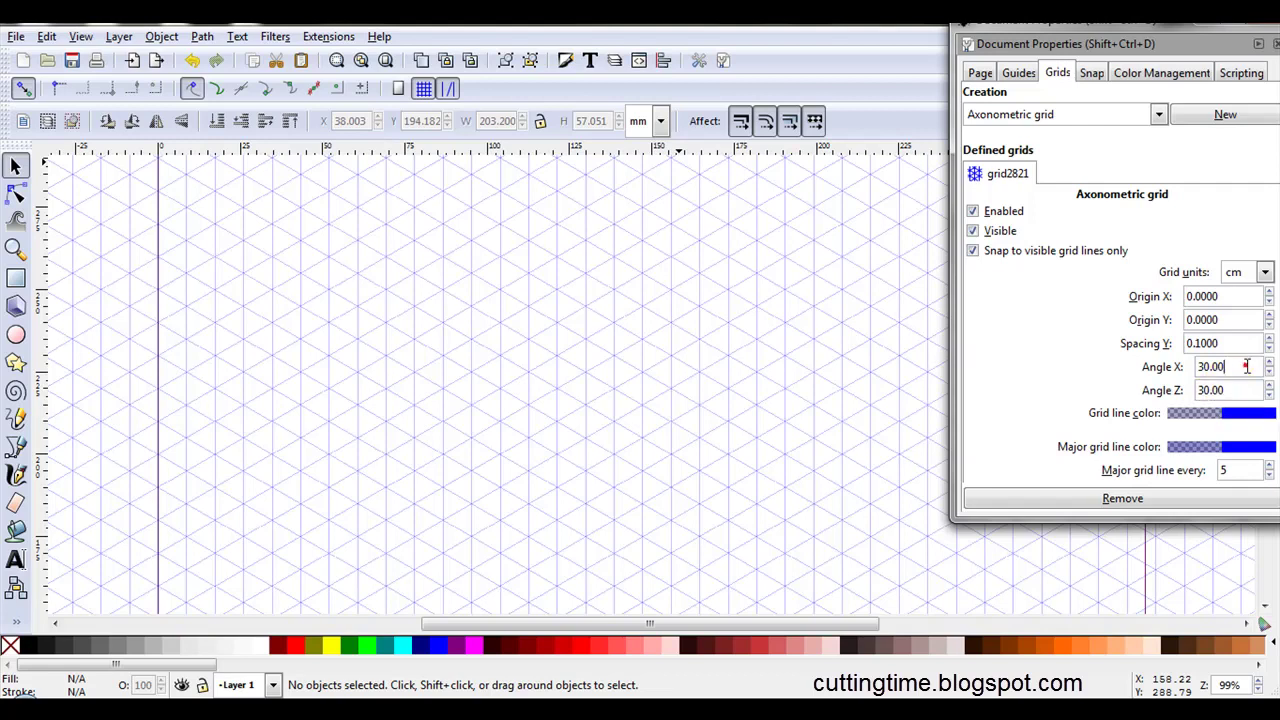
drag(1216, 367, 1183, 369)
key(Return)
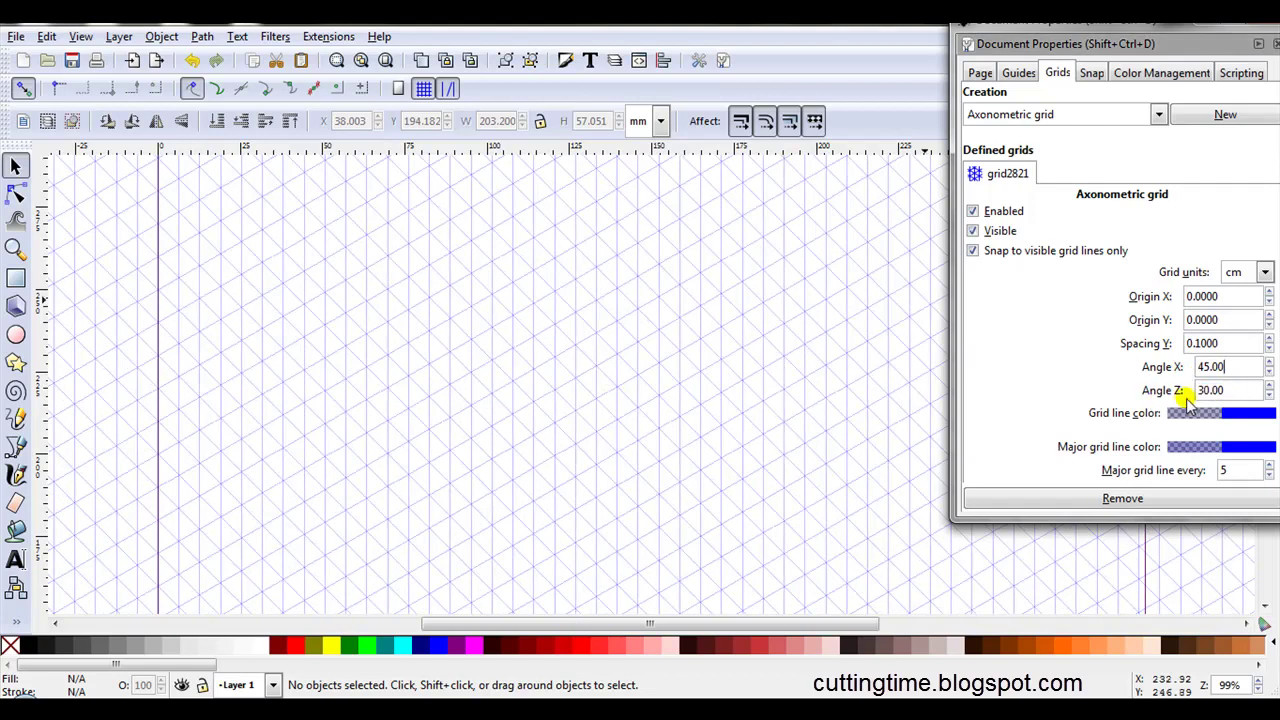
double_click(1234, 390)
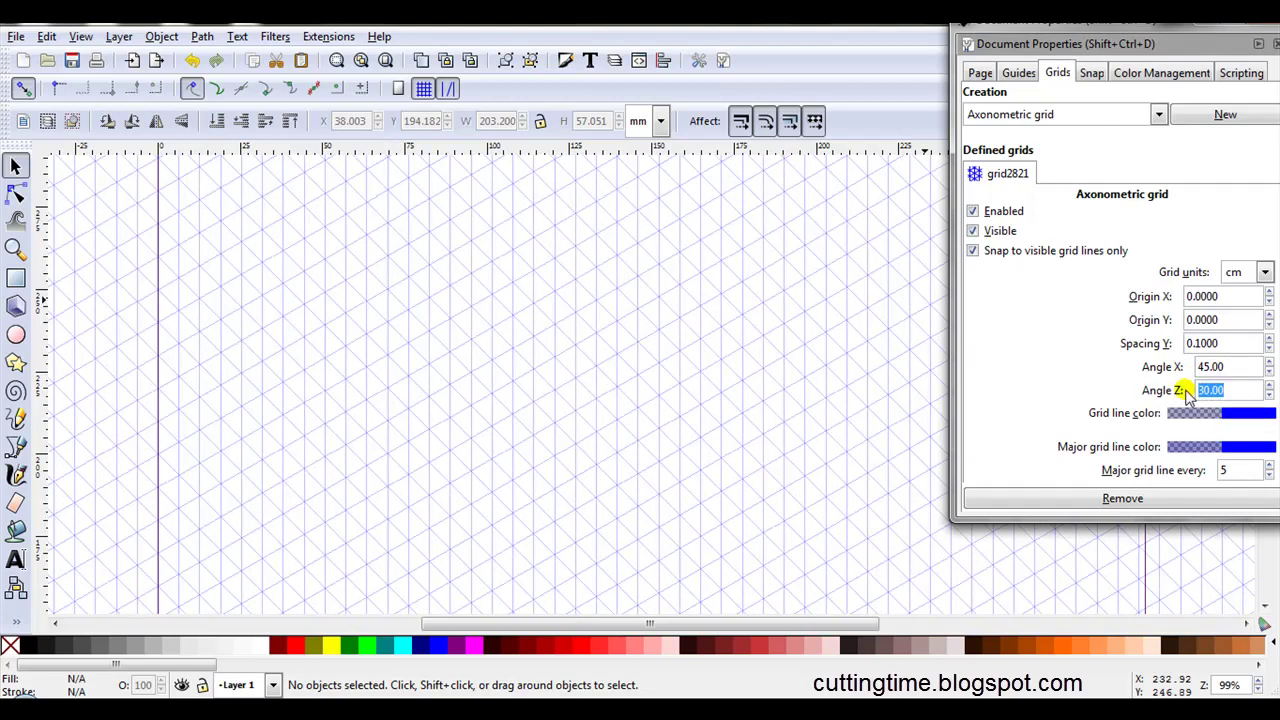
key(Return)
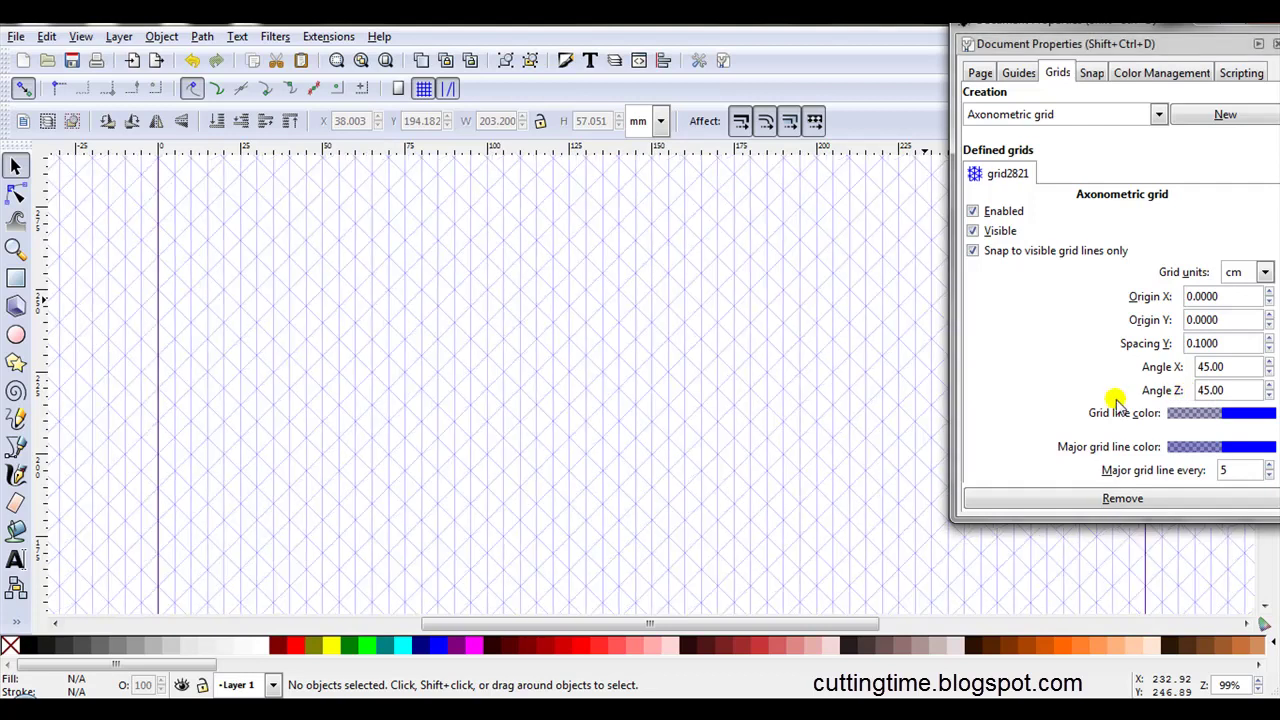
Draw a rectangle across the diamond grid and fill it light pink
click(1274, 44)
scroll(552, 363, up, 1)
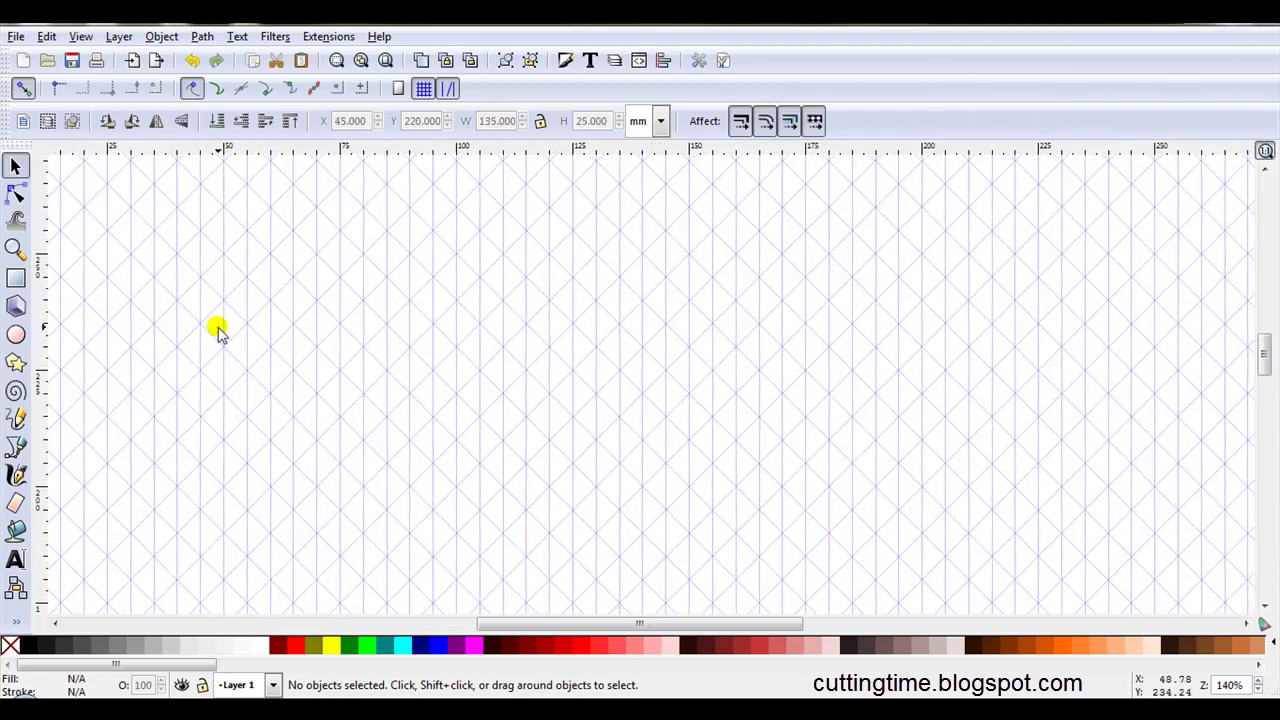
click(16, 281)
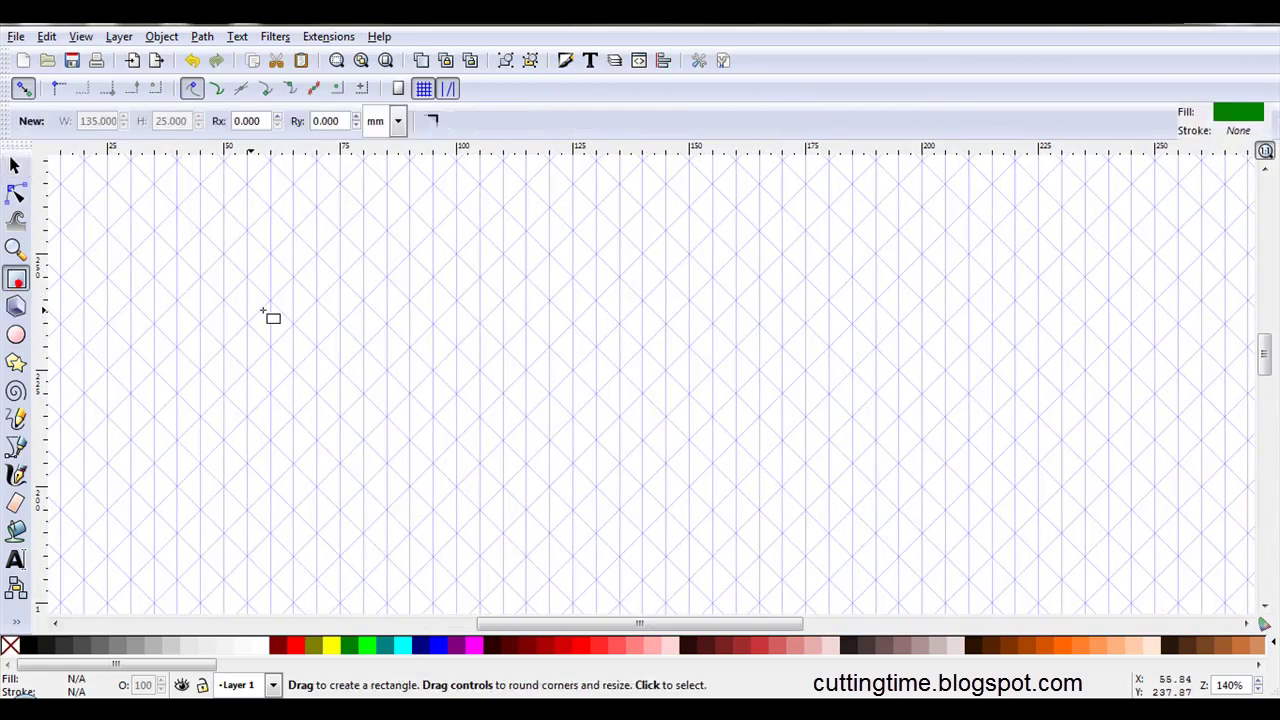
drag(272, 302, 829, 430)
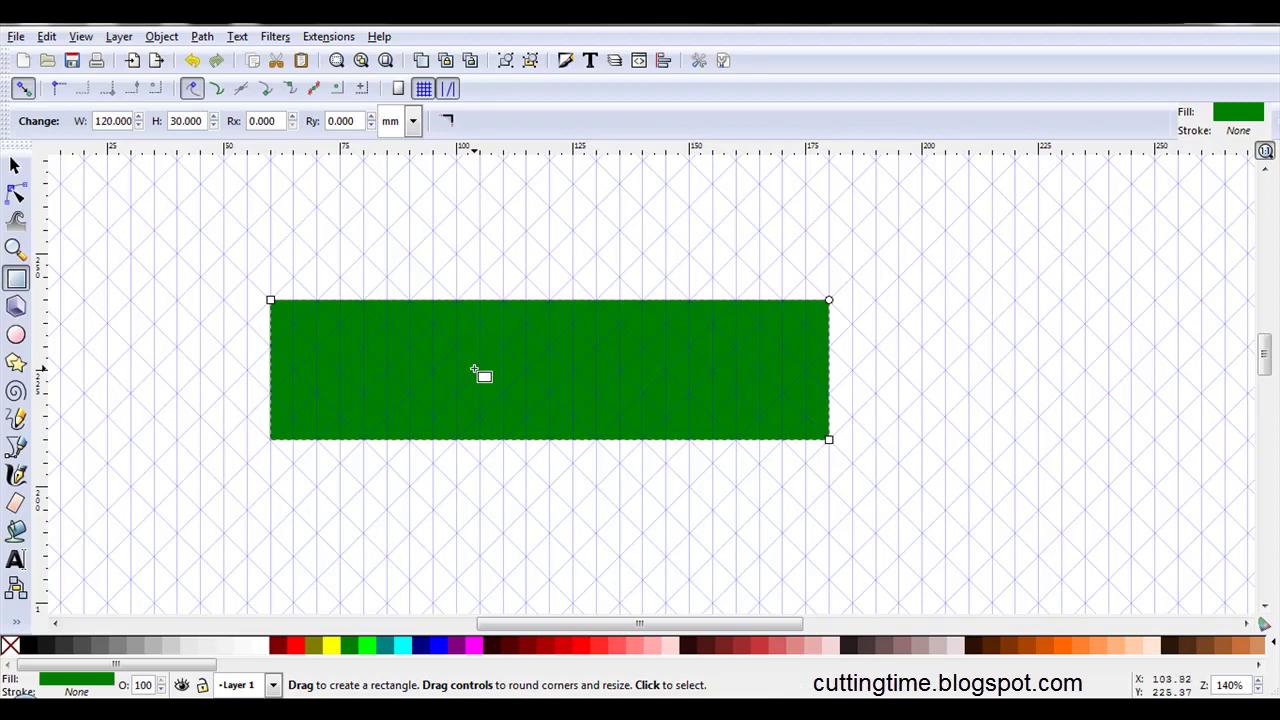
click(955, 646)
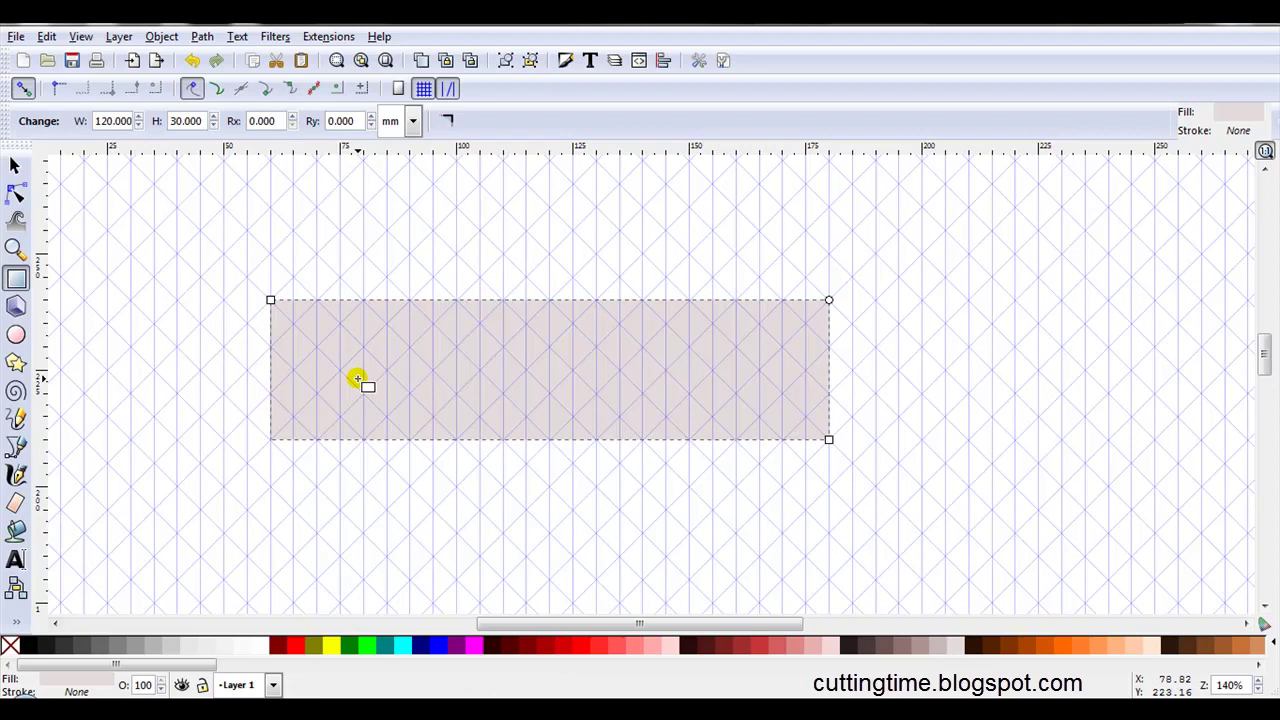
Shorten the rectangle's height from 30 to 25 mm
key(s)
scroll(260, 300, up, 5)
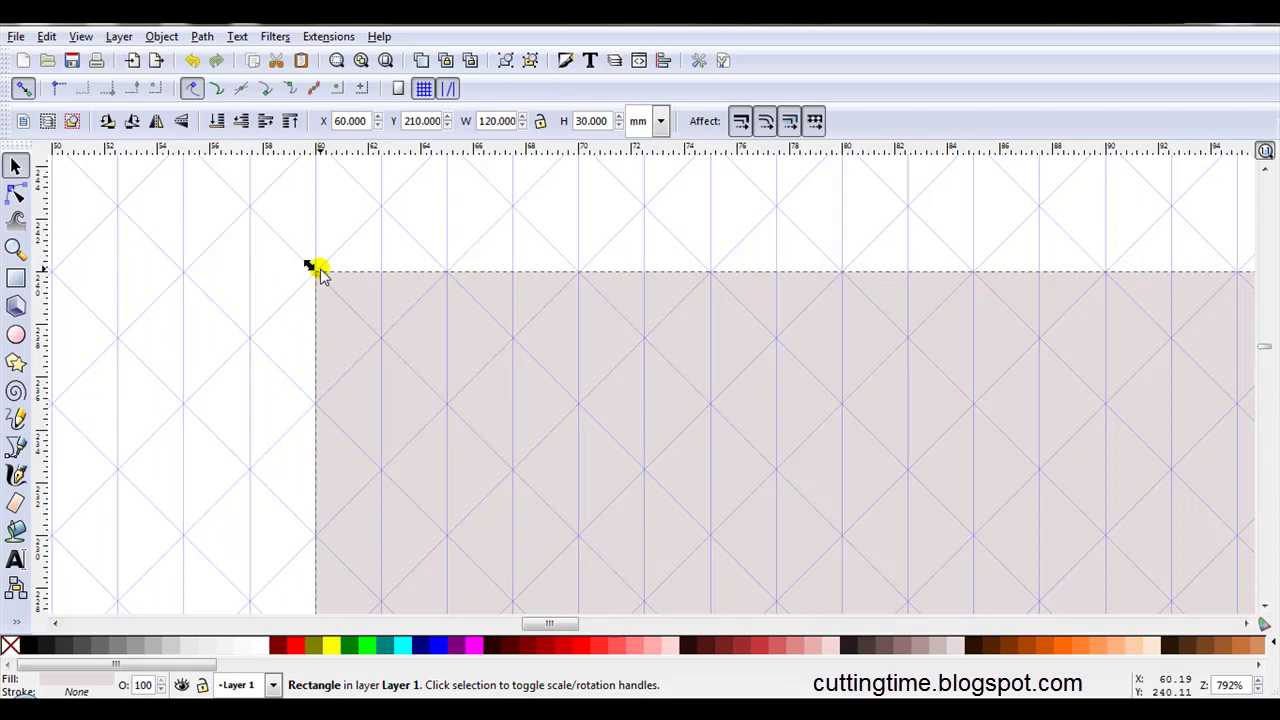
key(minus)
key(minus)
key(minus)
key(minus)
scroll(957, 517, down, 1)
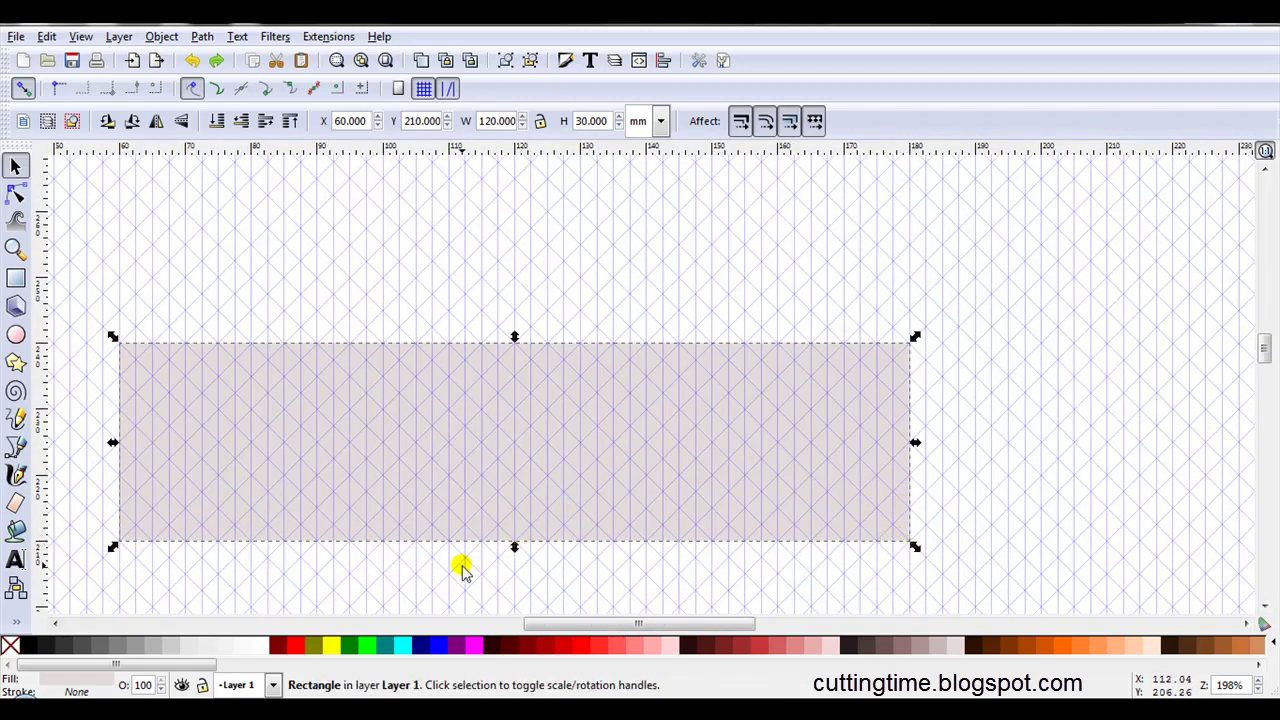
drag(514, 550, 514, 520)
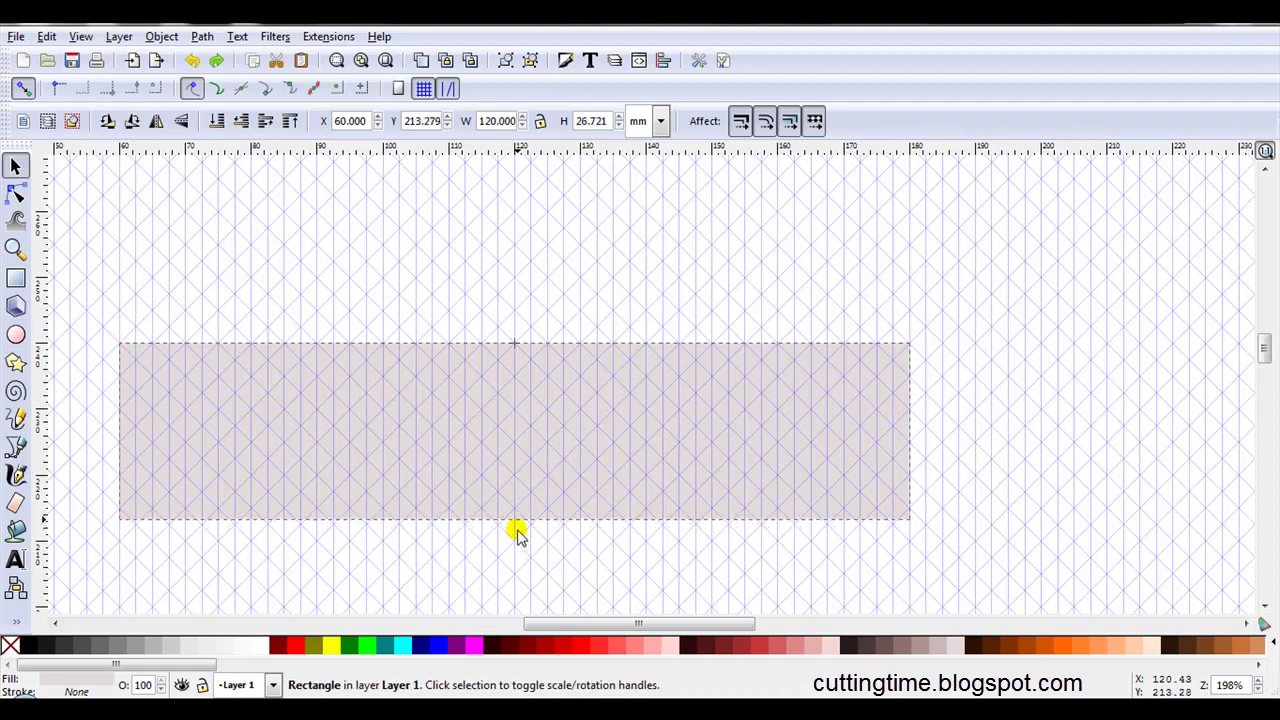
key(minus)
click(298, 289)
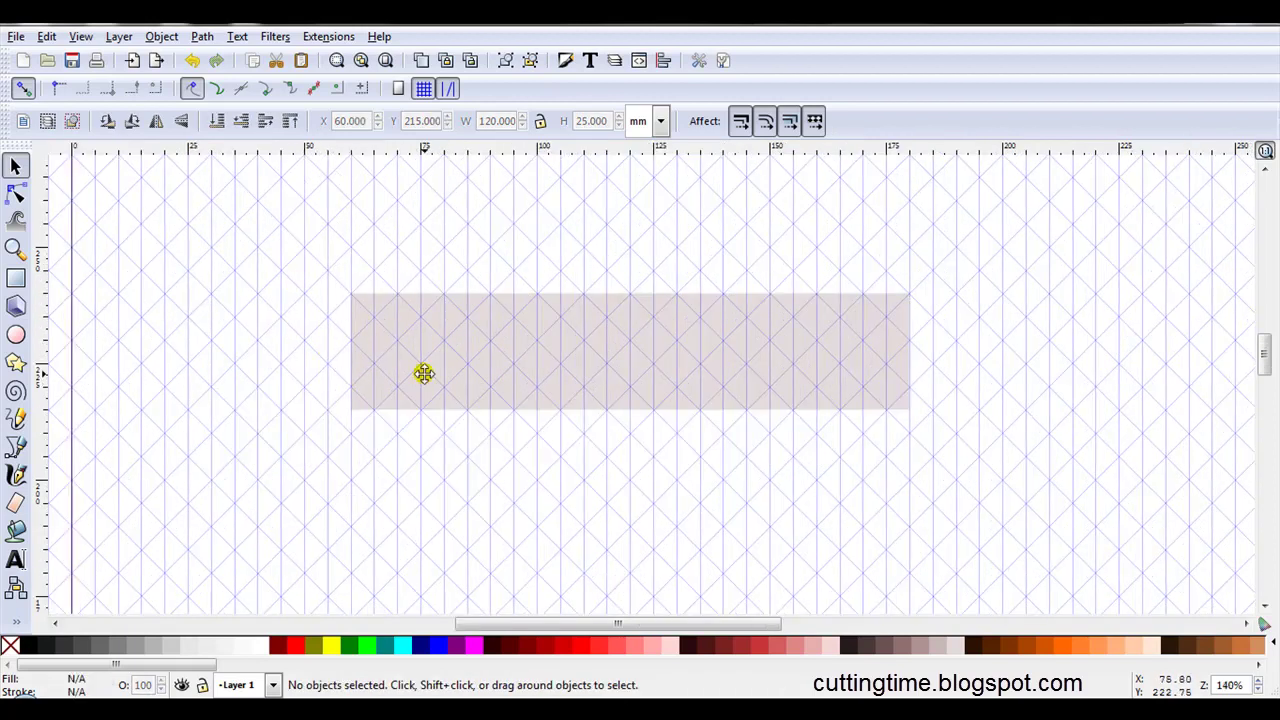
With the Pen tool, draw the first seven parallel diagonals down from the rectangle's top edge
click(15, 447)
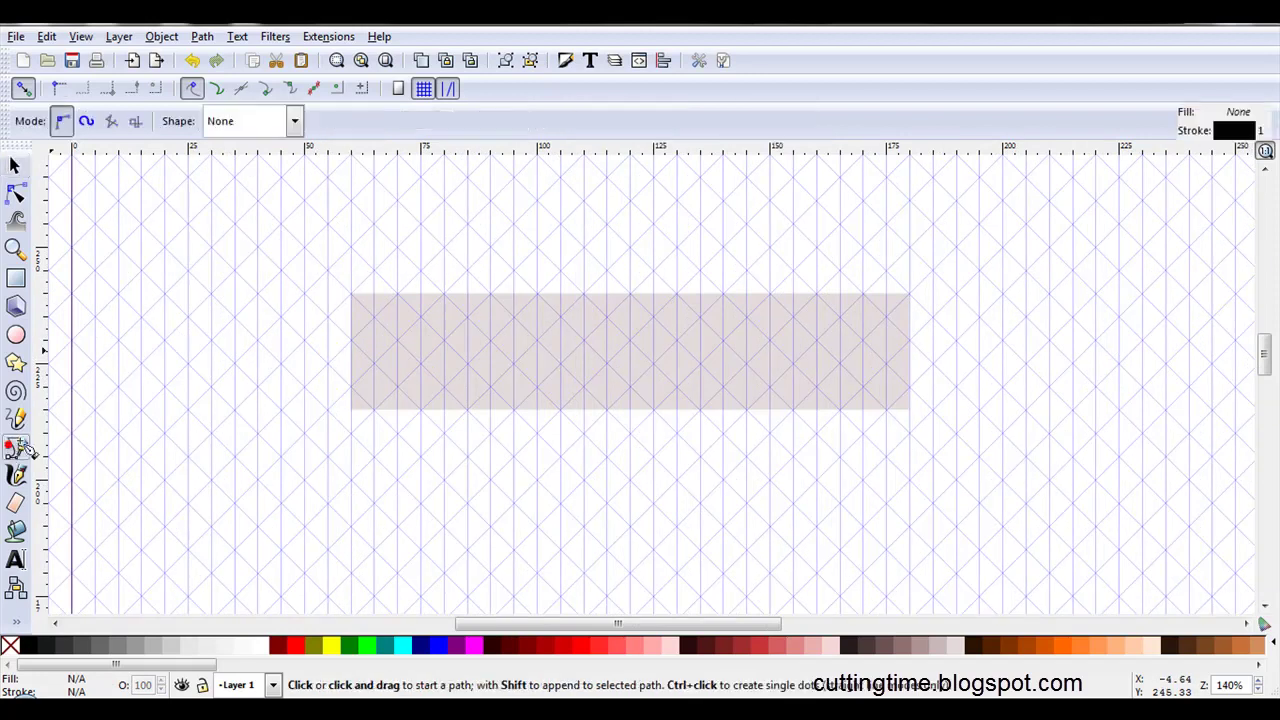
click(399, 294)
double_click(352, 340)
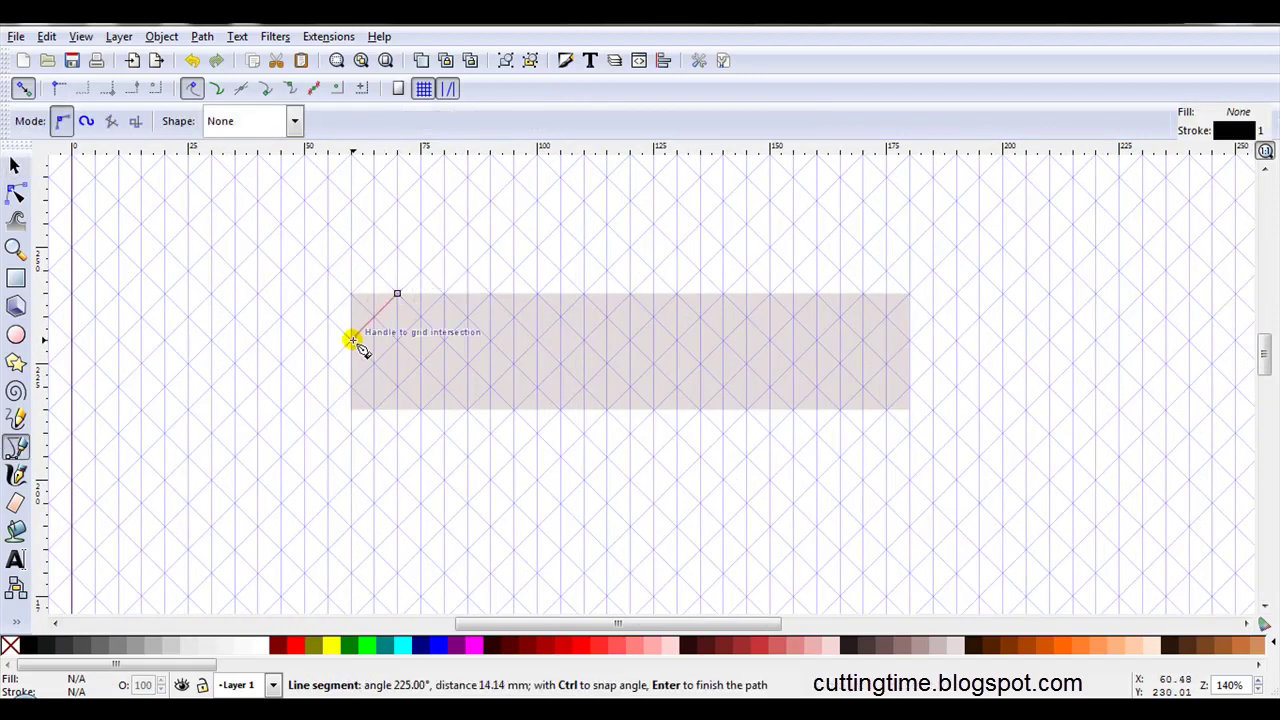
click(440, 295)
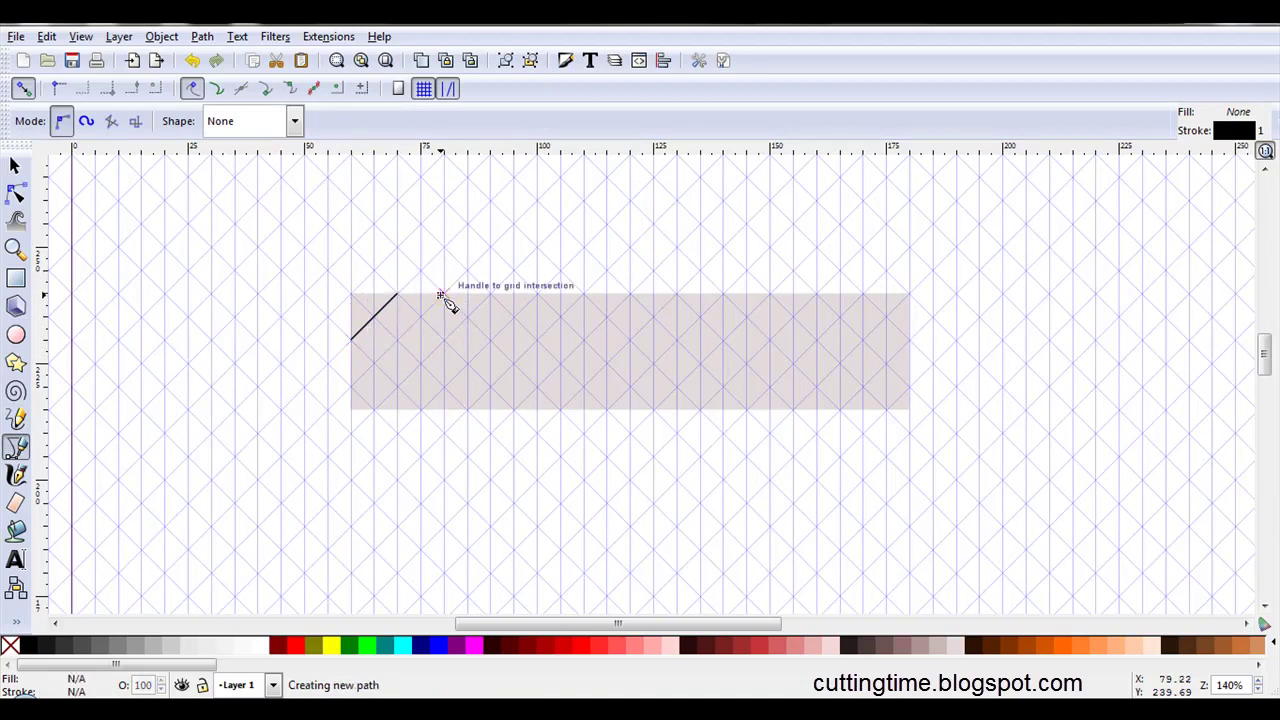
double_click(352, 385)
click(490, 293)
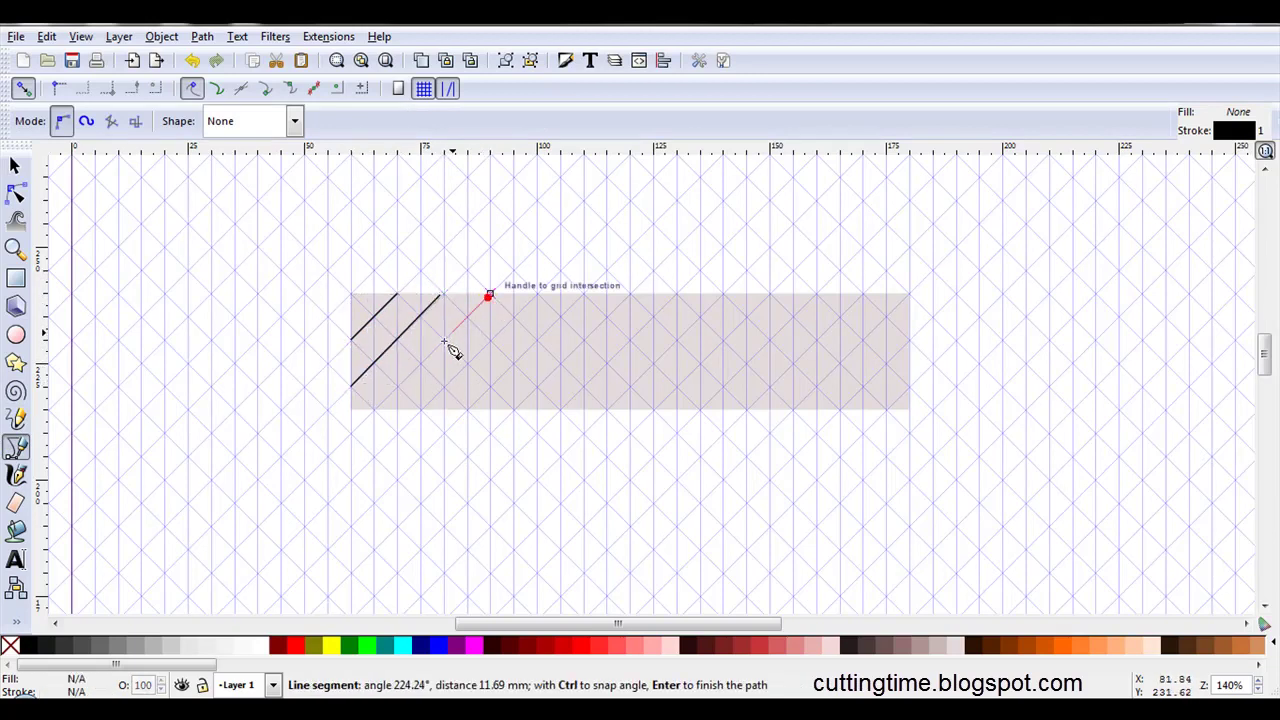
double_click(375, 407)
click(536, 293)
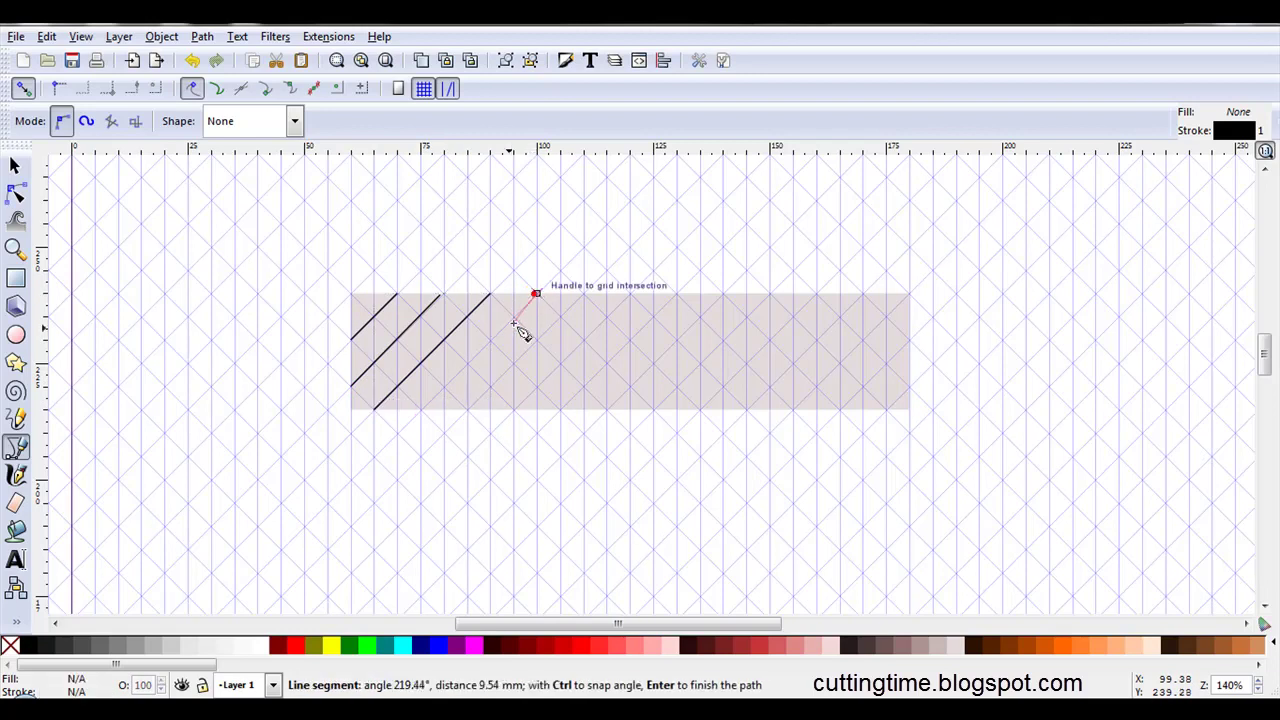
double_click(420, 408)
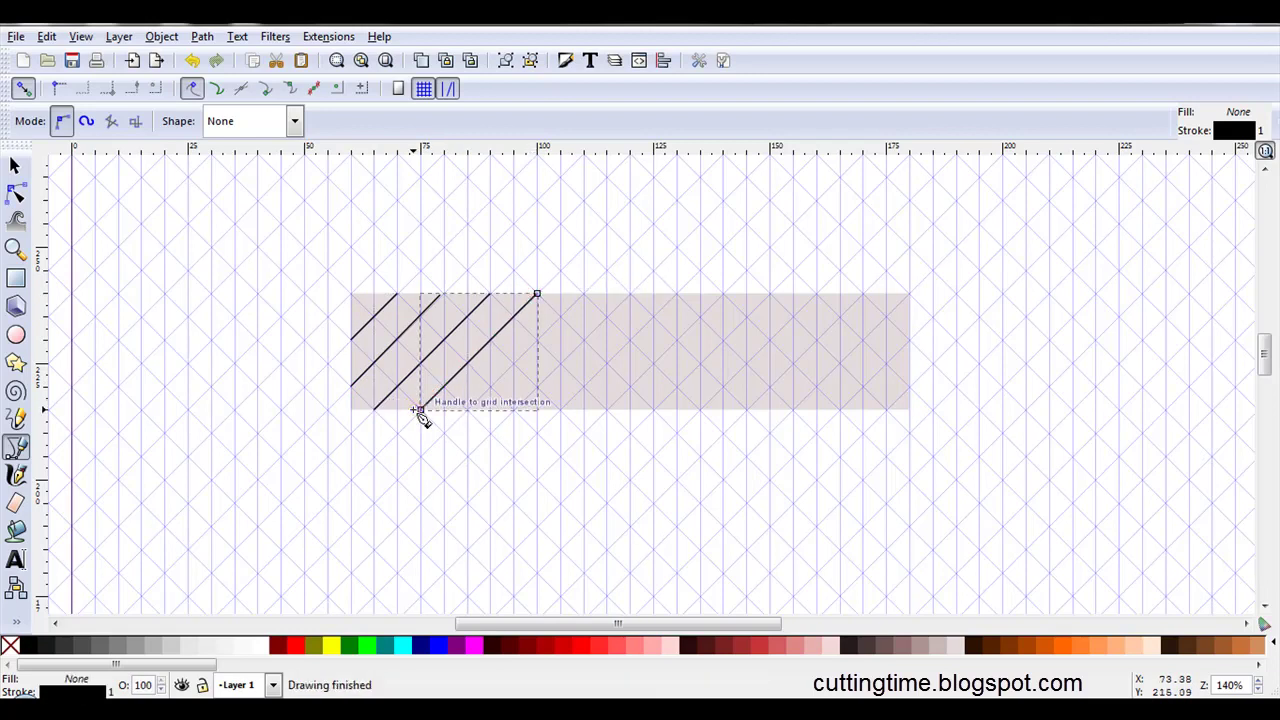
click(584, 293)
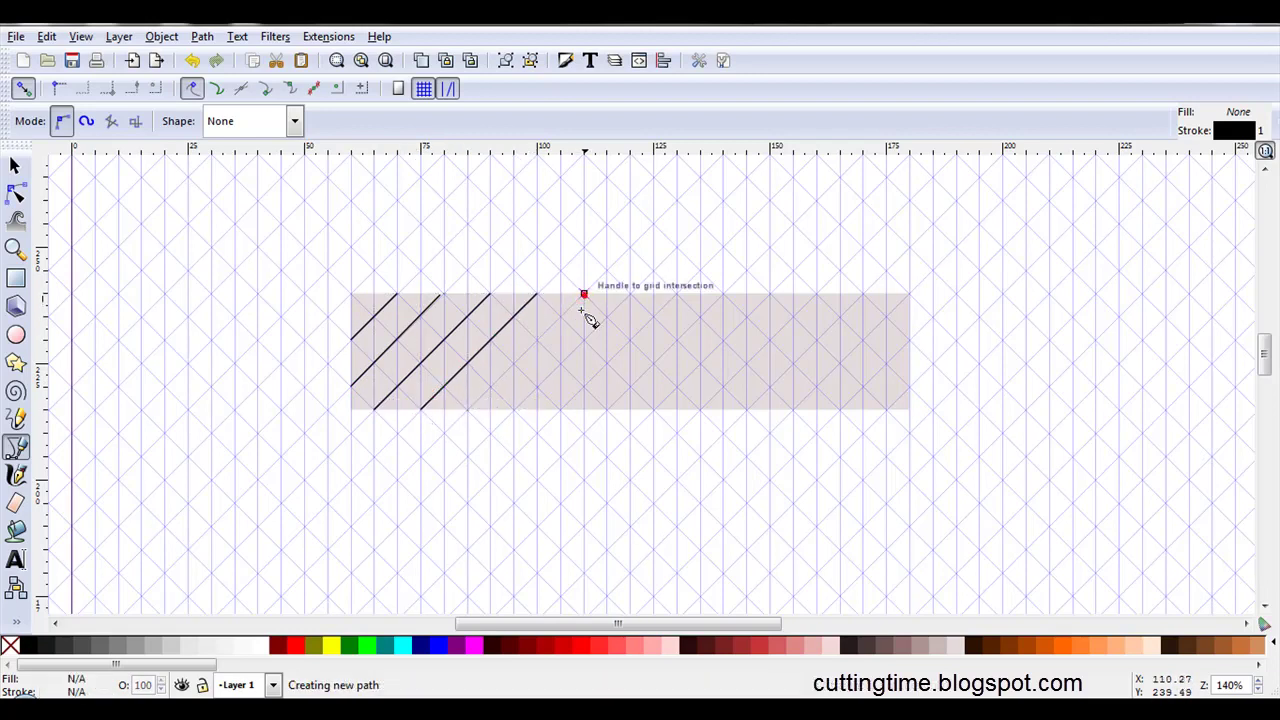
double_click(468, 408)
click(630, 293)
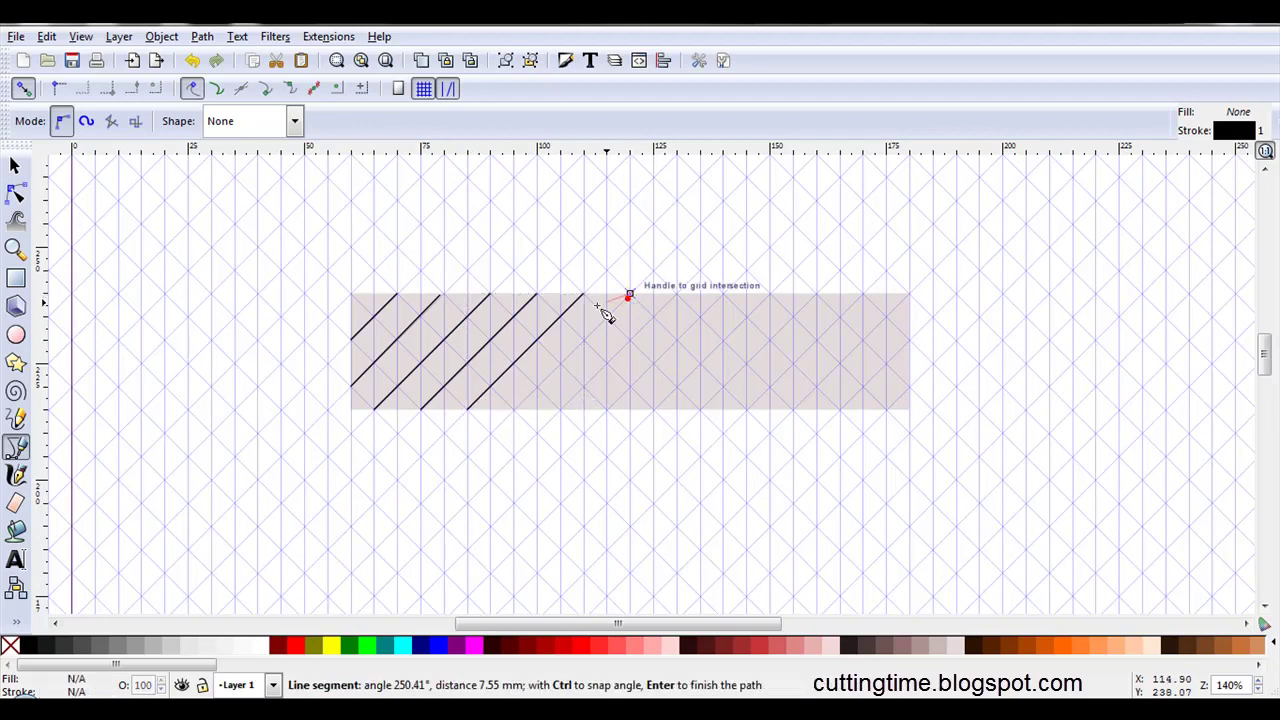
double_click(512, 410)
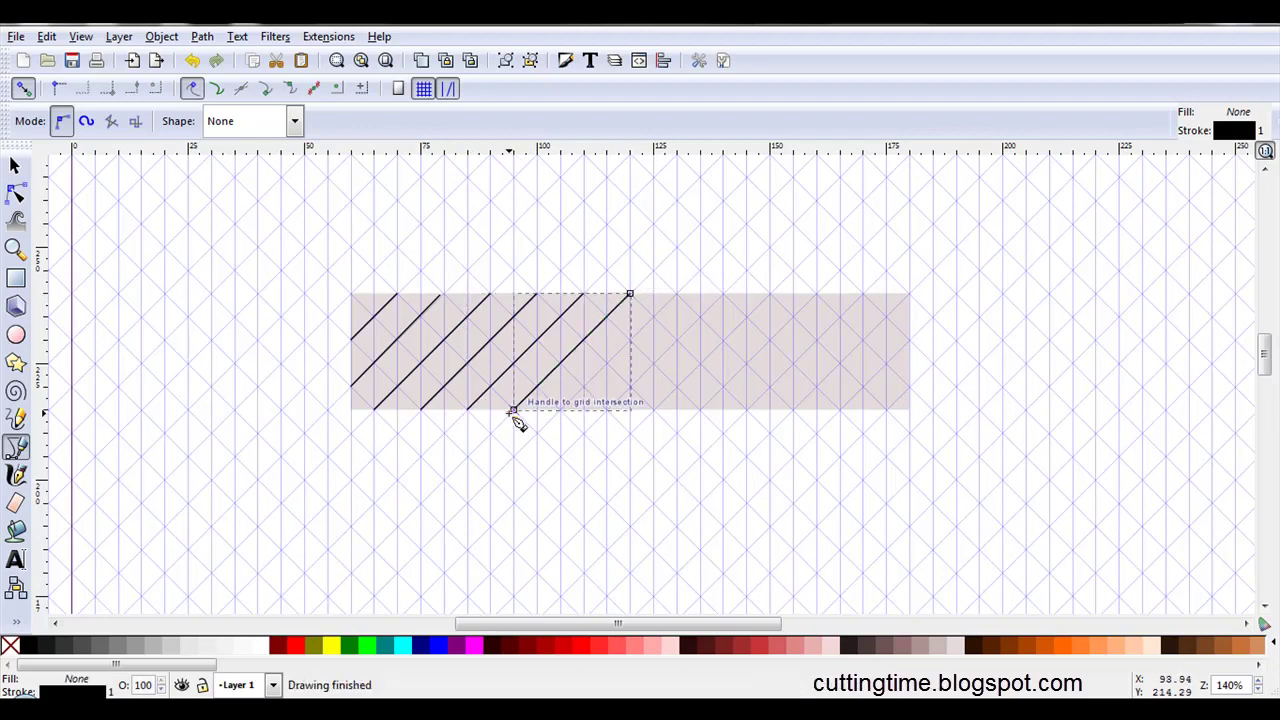
click(673, 290)
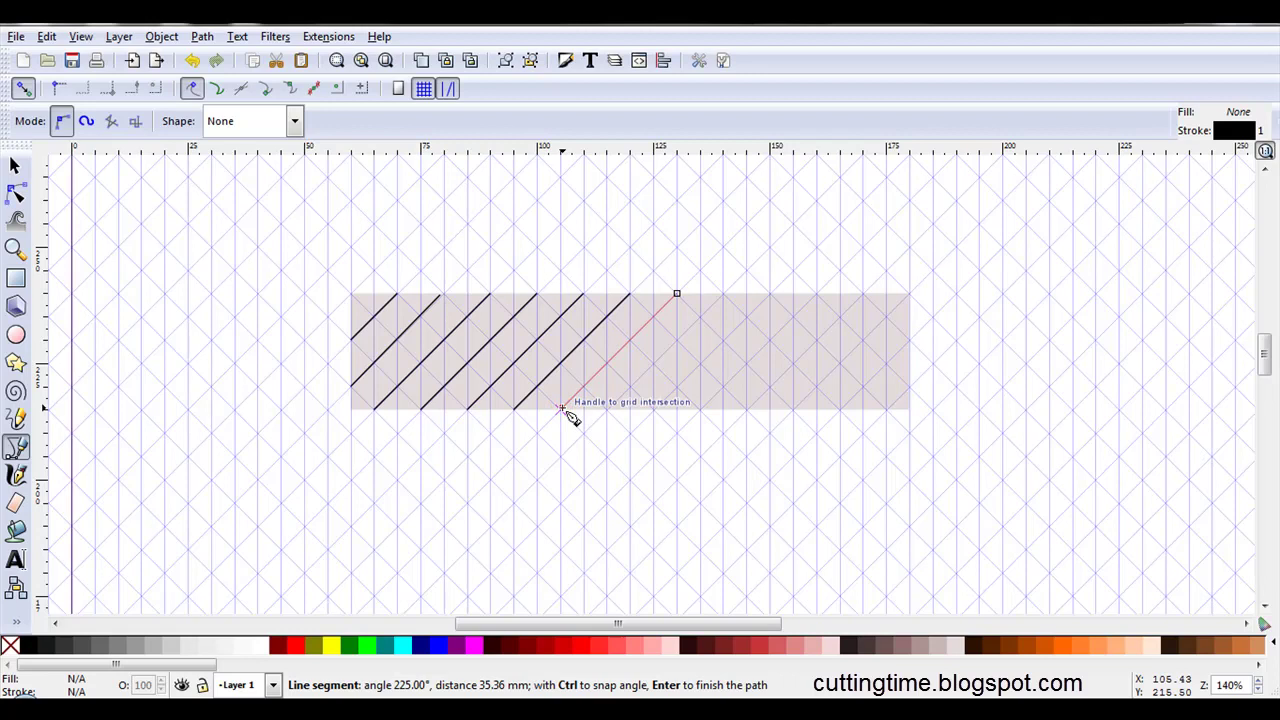
double_click(561, 408)
Draw the remaining diagonals to the right edge, ending with two shorter lines at the corner
click(723, 293)
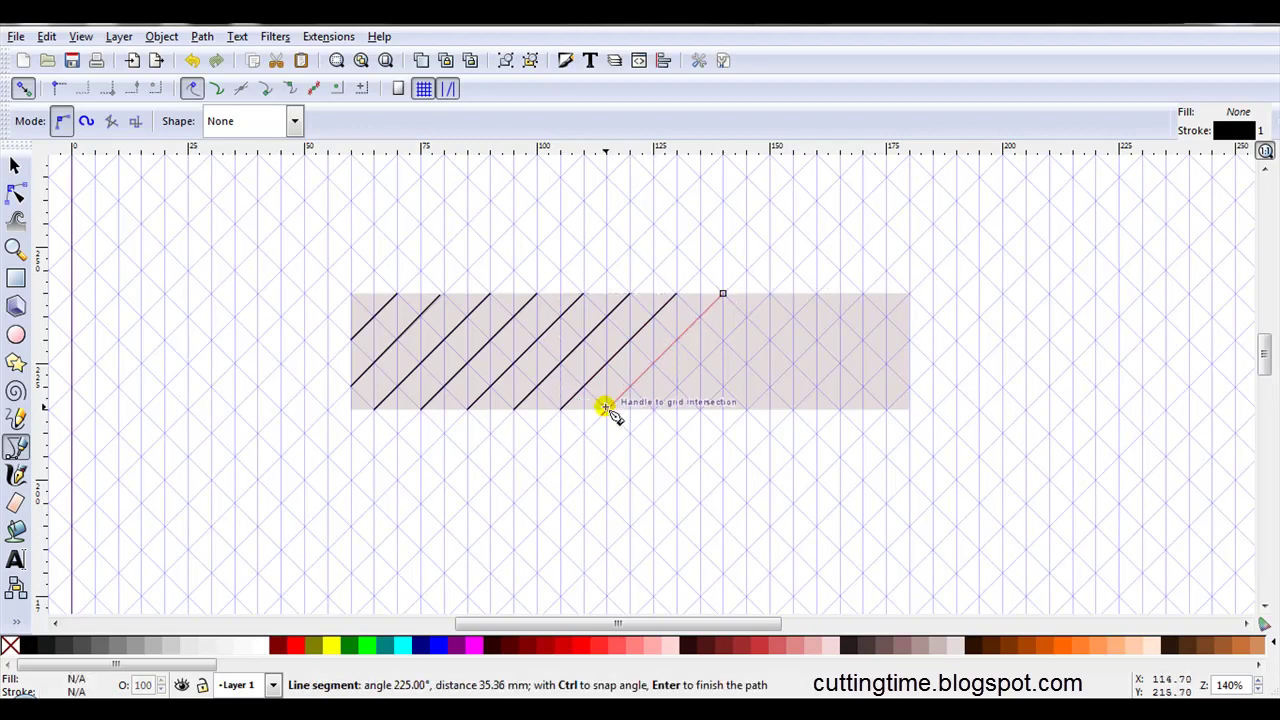
double_click(607, 407)
click(770, 295)
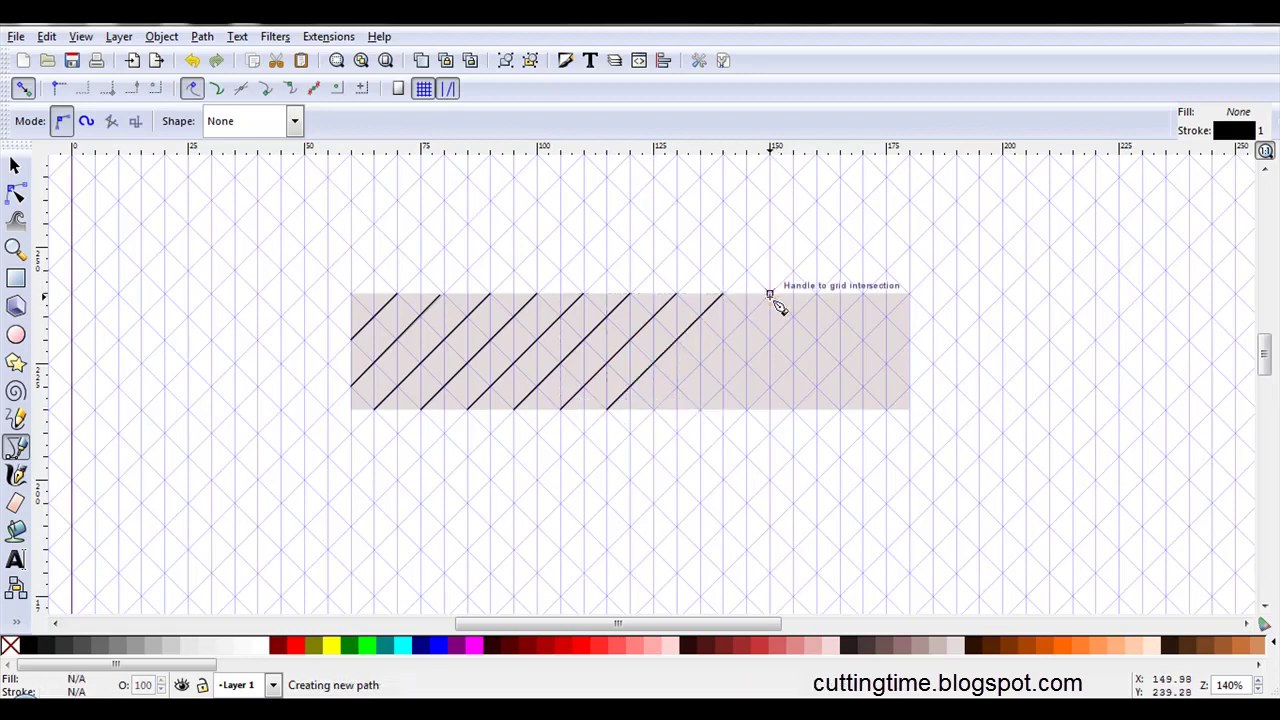
double_click(657, 407)
click(820, 293)
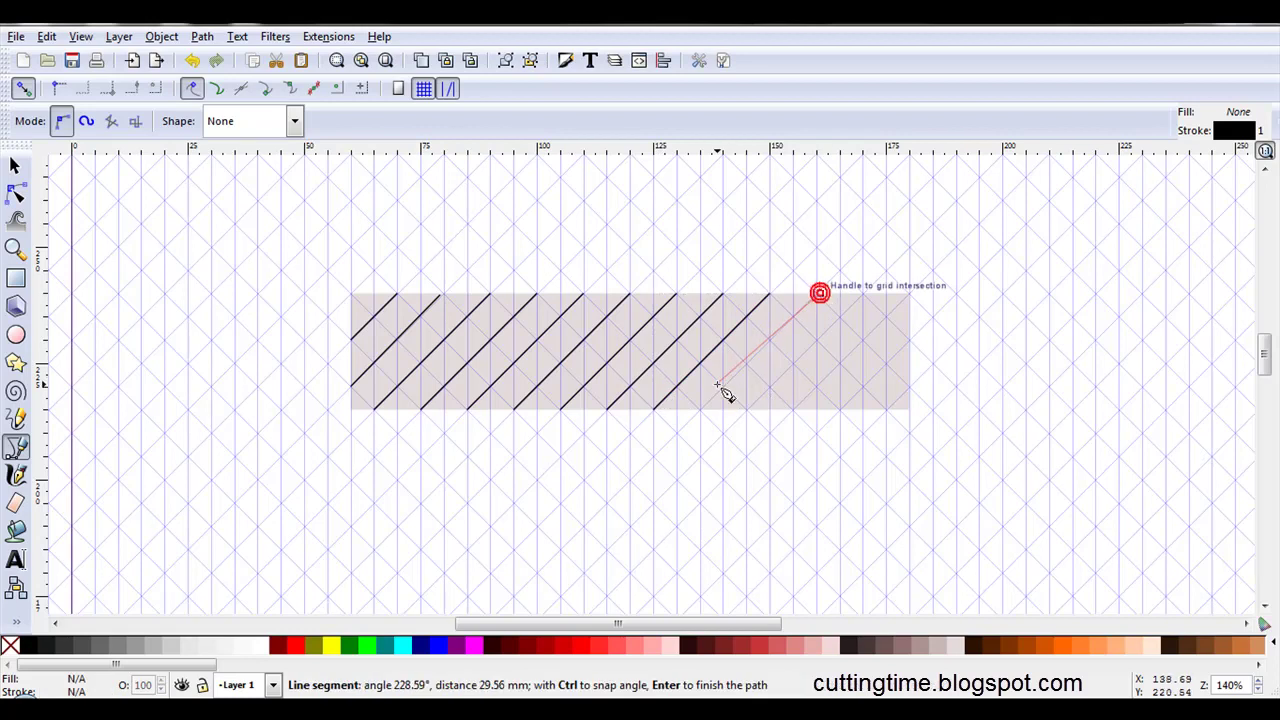
double_click(703, 408)
click(860, 293)
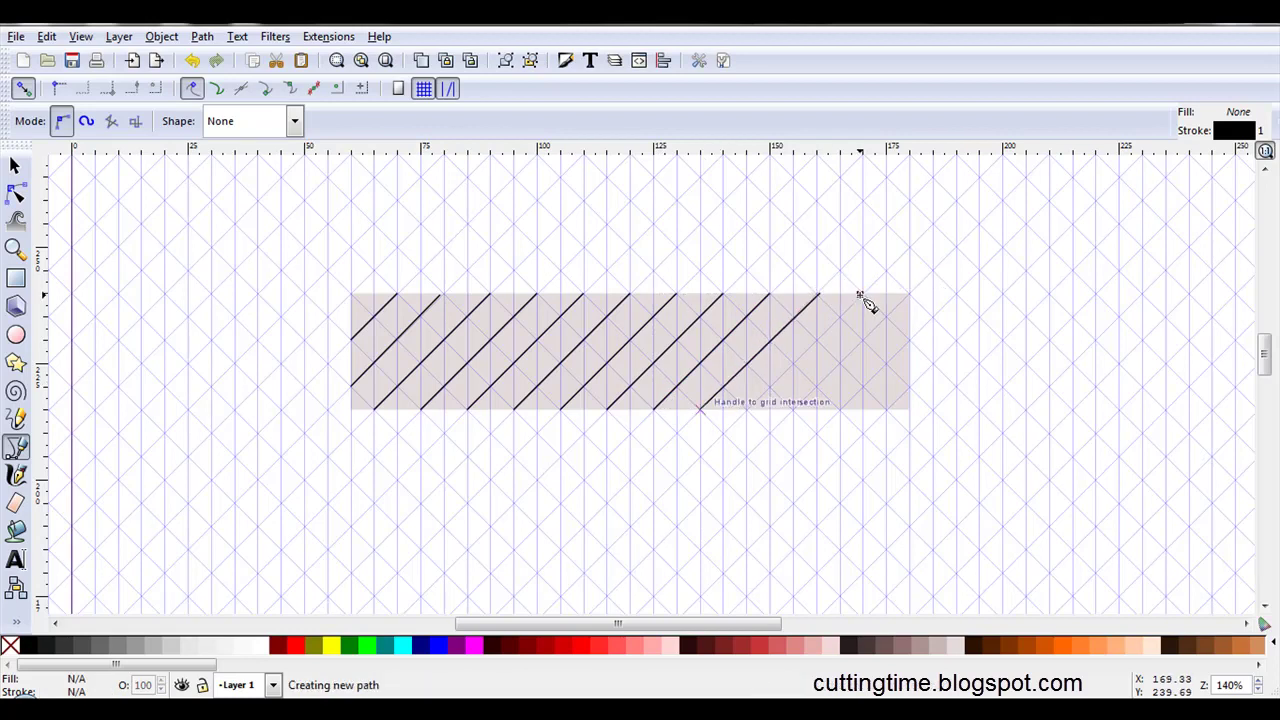
double_click(746, 409)
click(908, 292)
double_click(793, 409)
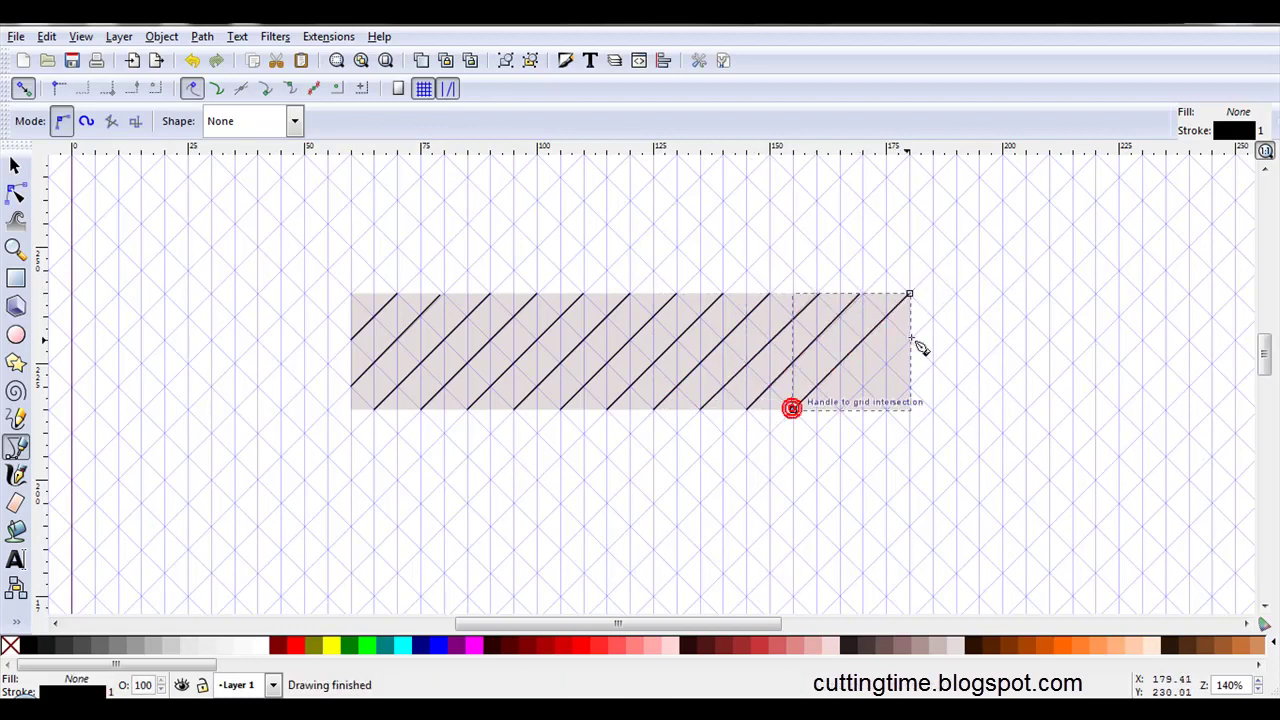
click(907, 338)
double_click(840, 409)
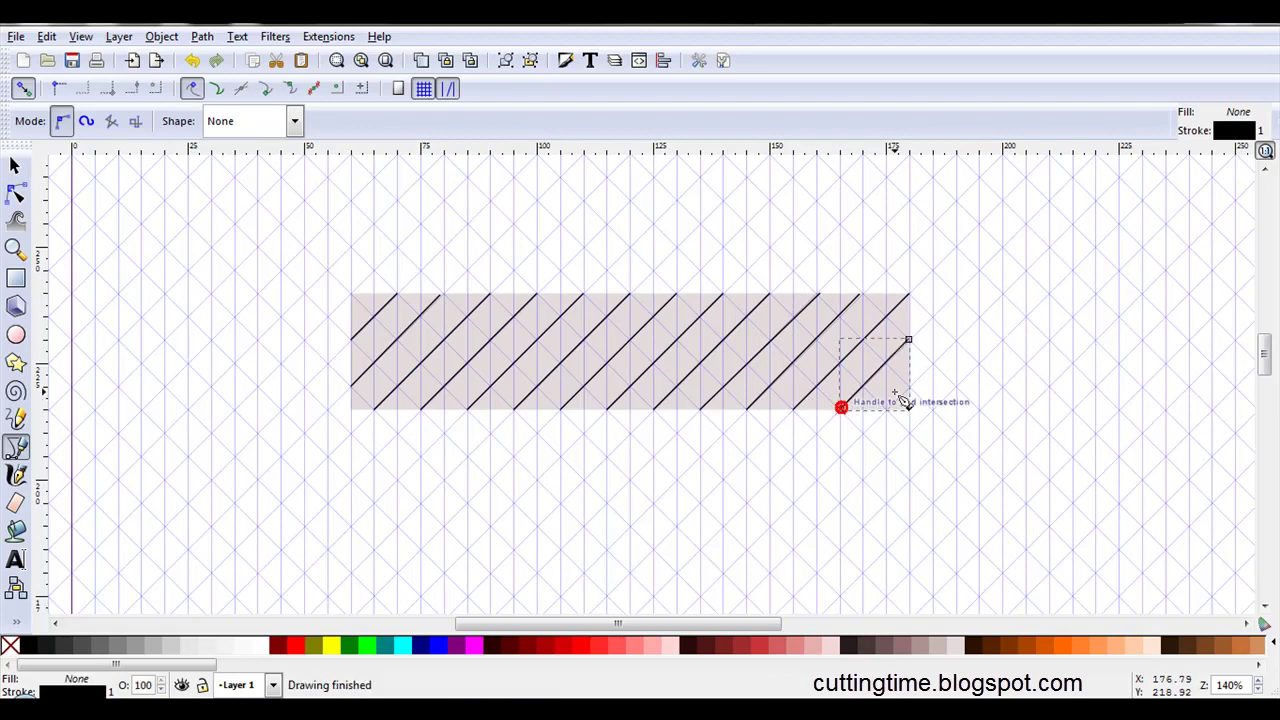
click(908, 388)
double_click(886, 409)
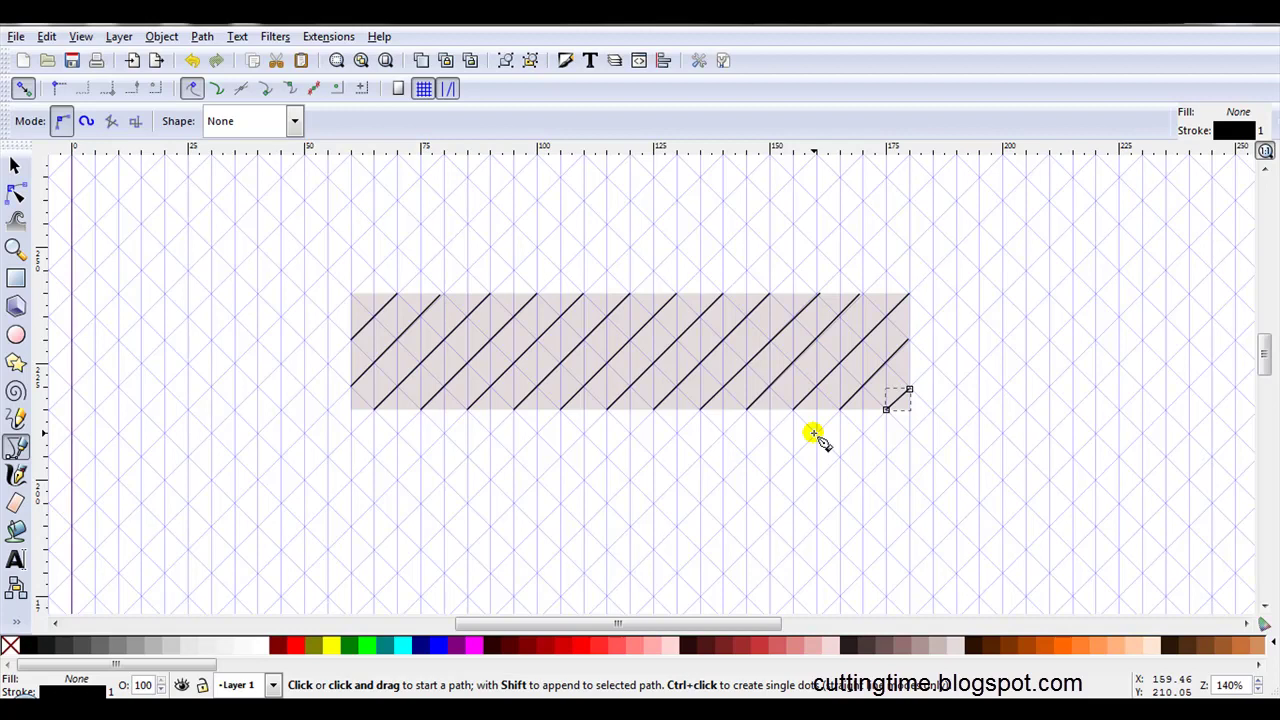
Drag the stray diagonal end nodes, including the short right-side line, onto grid intersections
scroll(400, 290, up, 4)
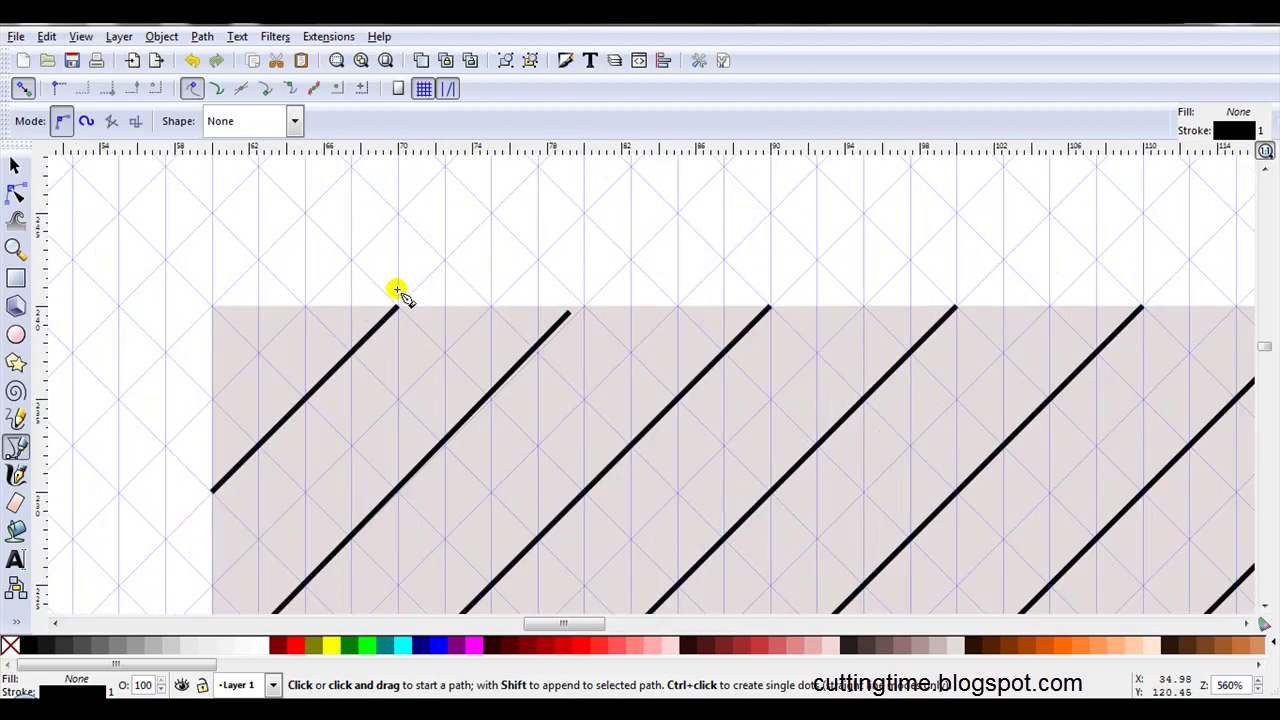
click(28, 199)
click(541, 341)
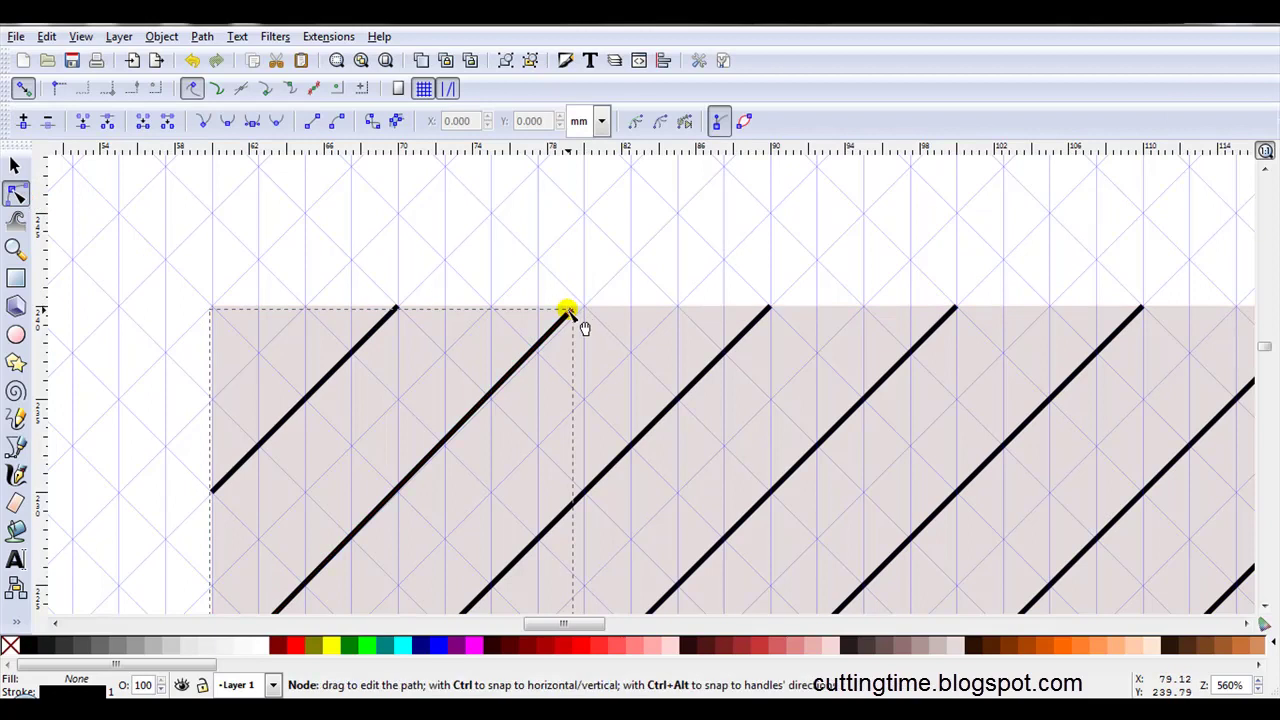
drag(567, 310, 584, 306)
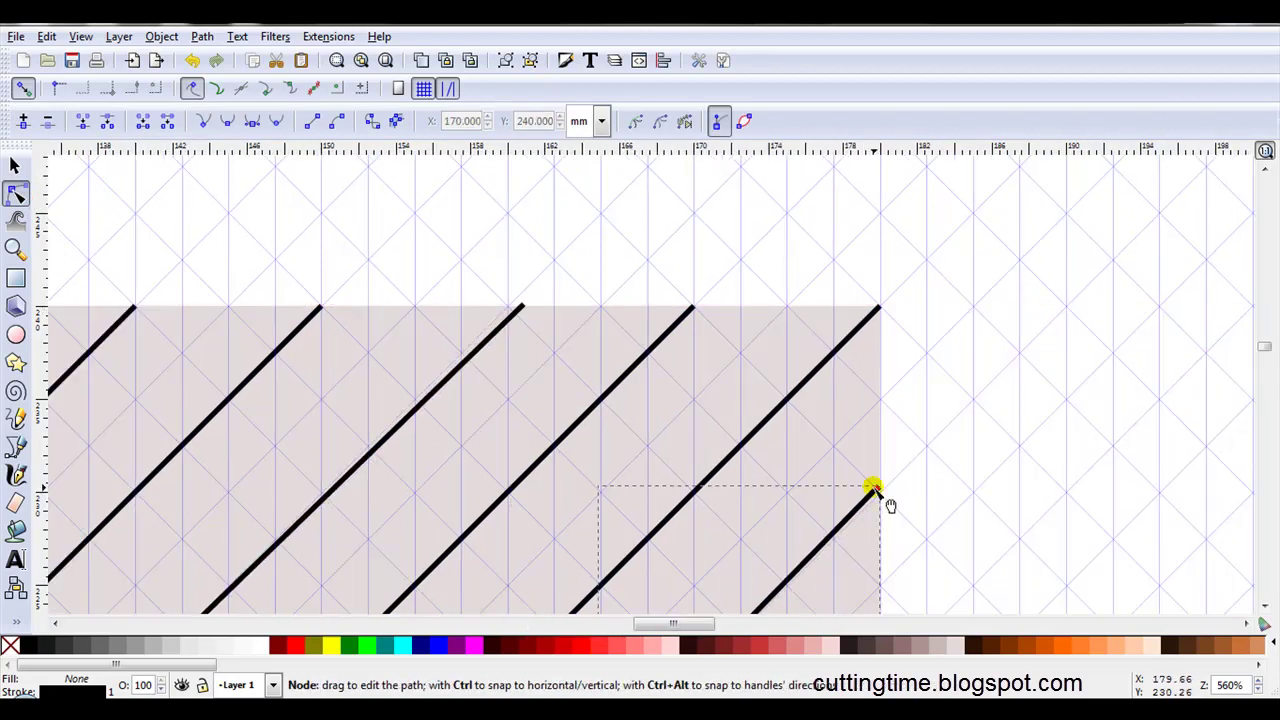
drag(872, 489, 878, 492)
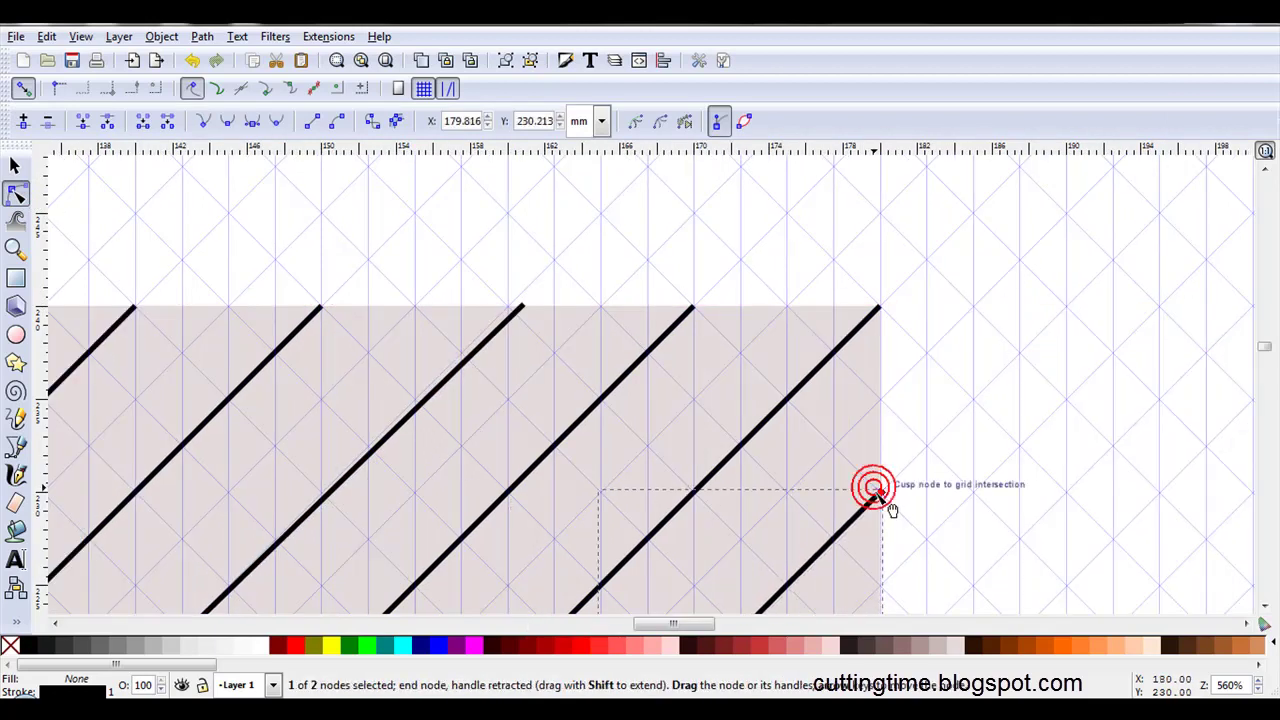
click(1264, 606)
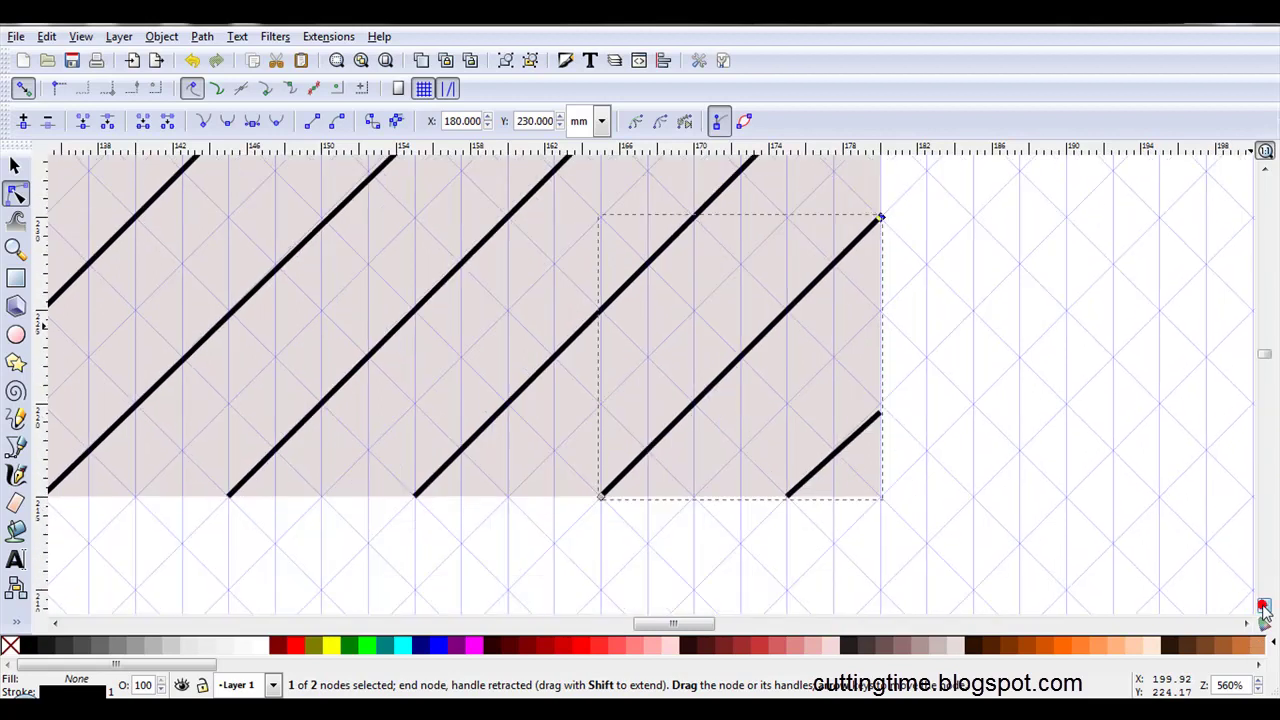
drag(667, 626, 663, 626)
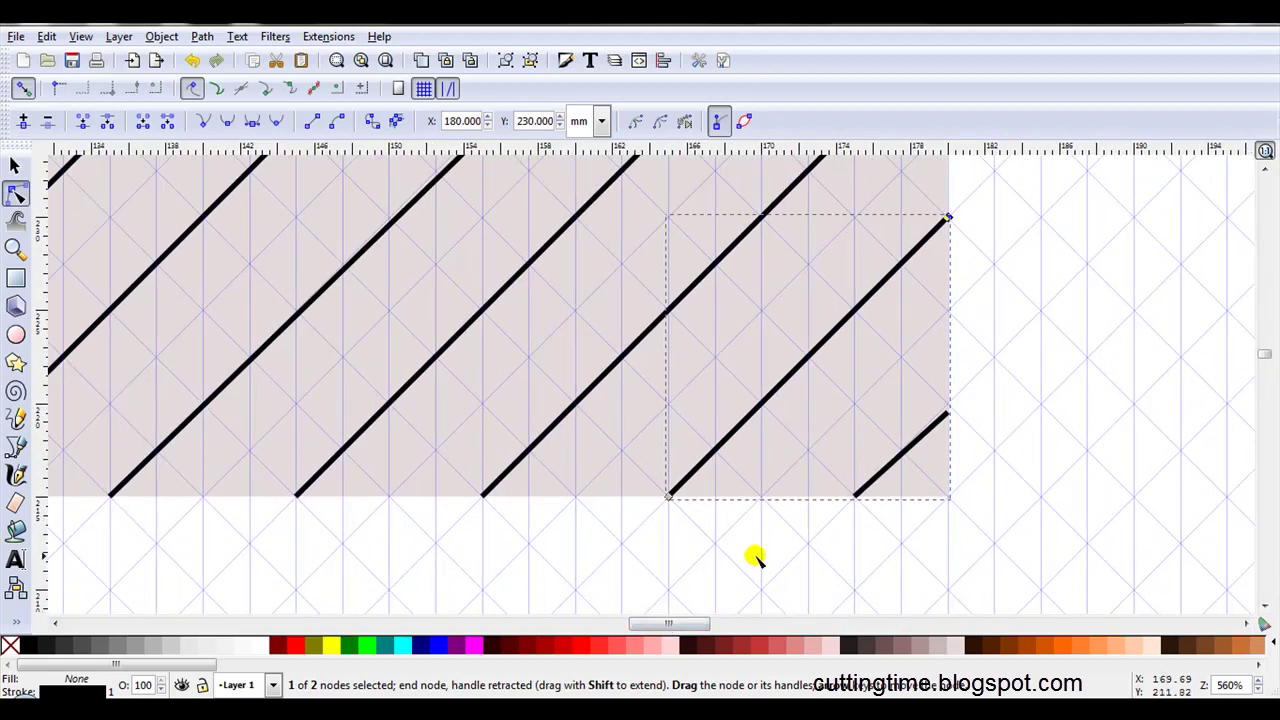
click(940, 424)
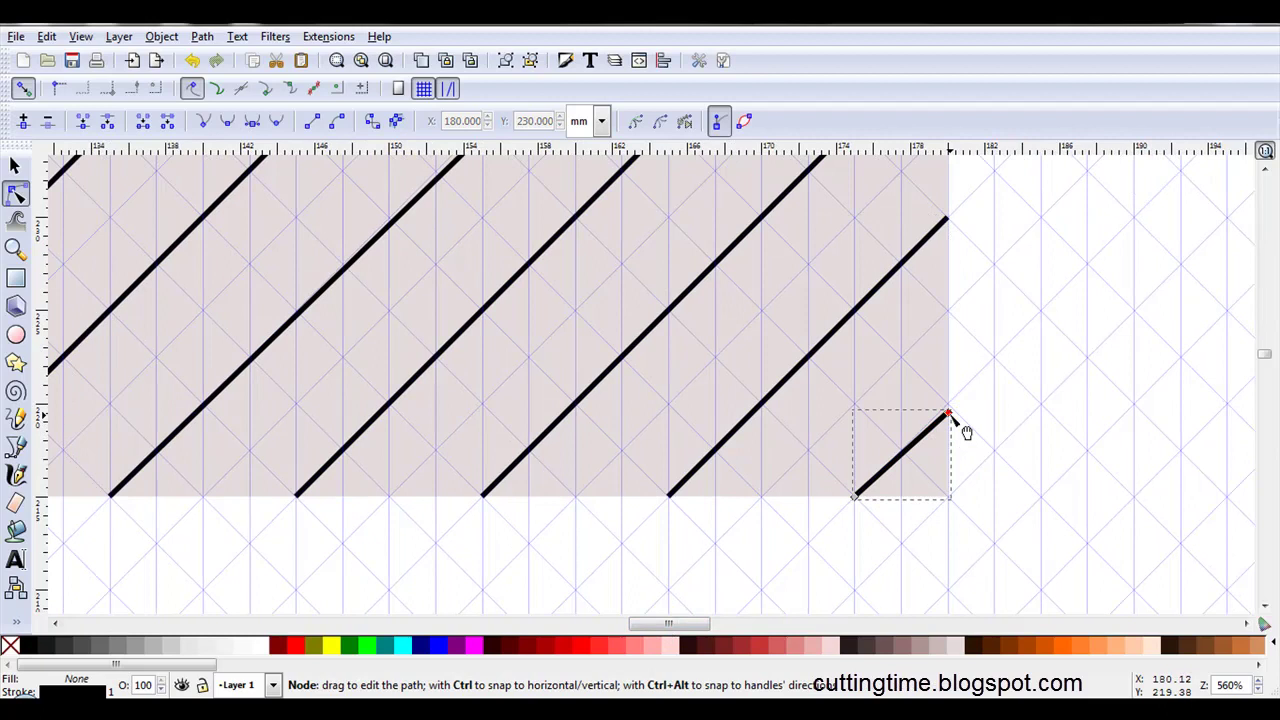
click(948, 414)
drag(681, 626, 645, 627)
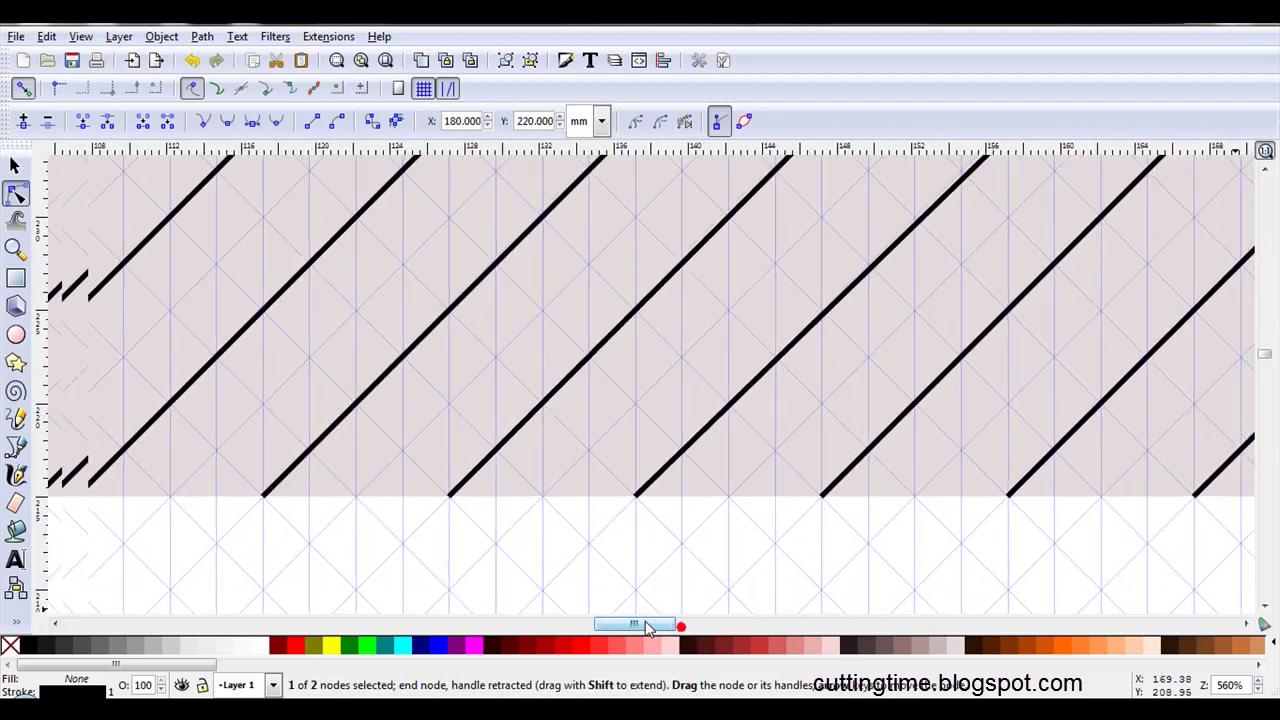
key(minus)
key(s)
click(115, 251)
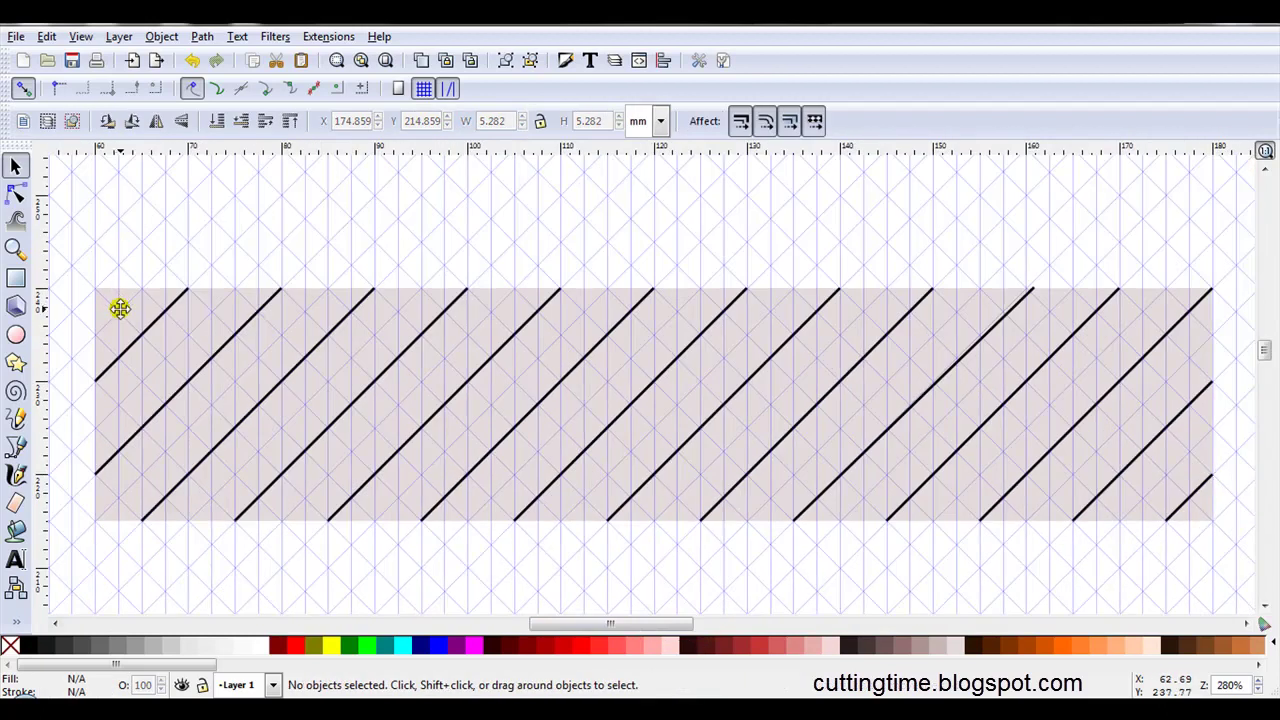
Delete the grey background rectangle and combine the 14 diagonal lines into one path
click(119, 308)
key(Delete)
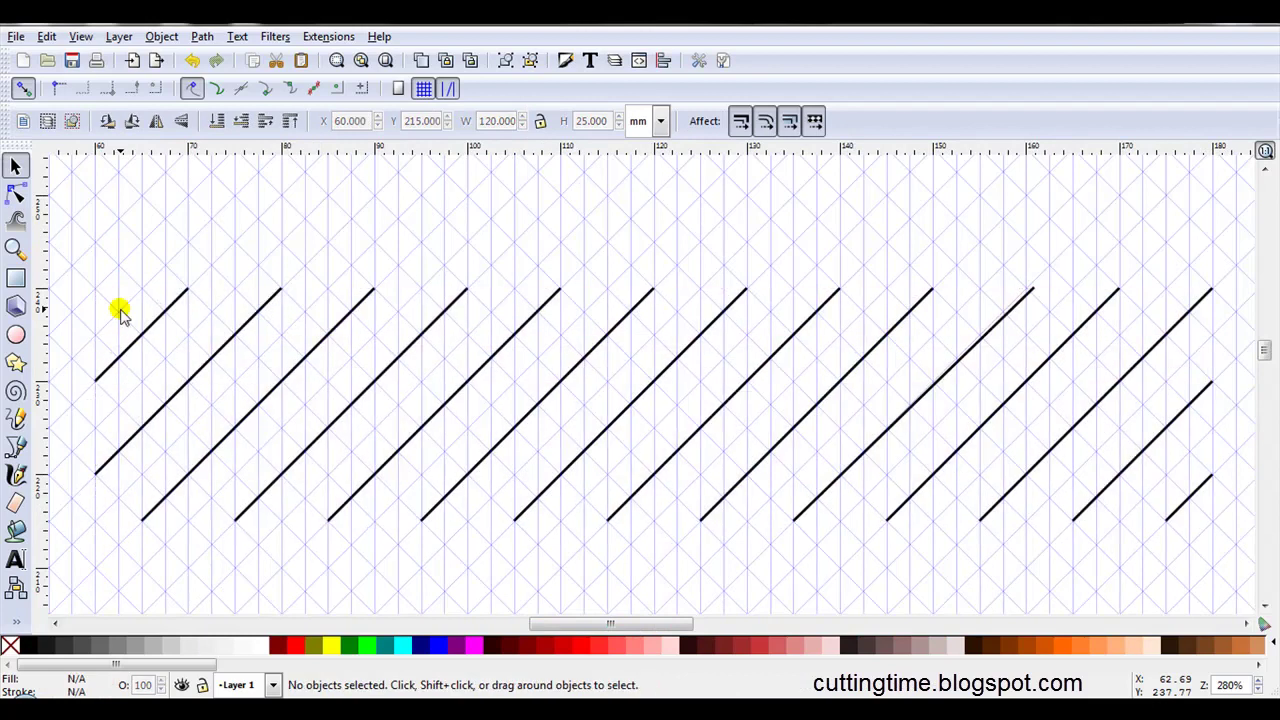
scroll(654, 290, down, 1)
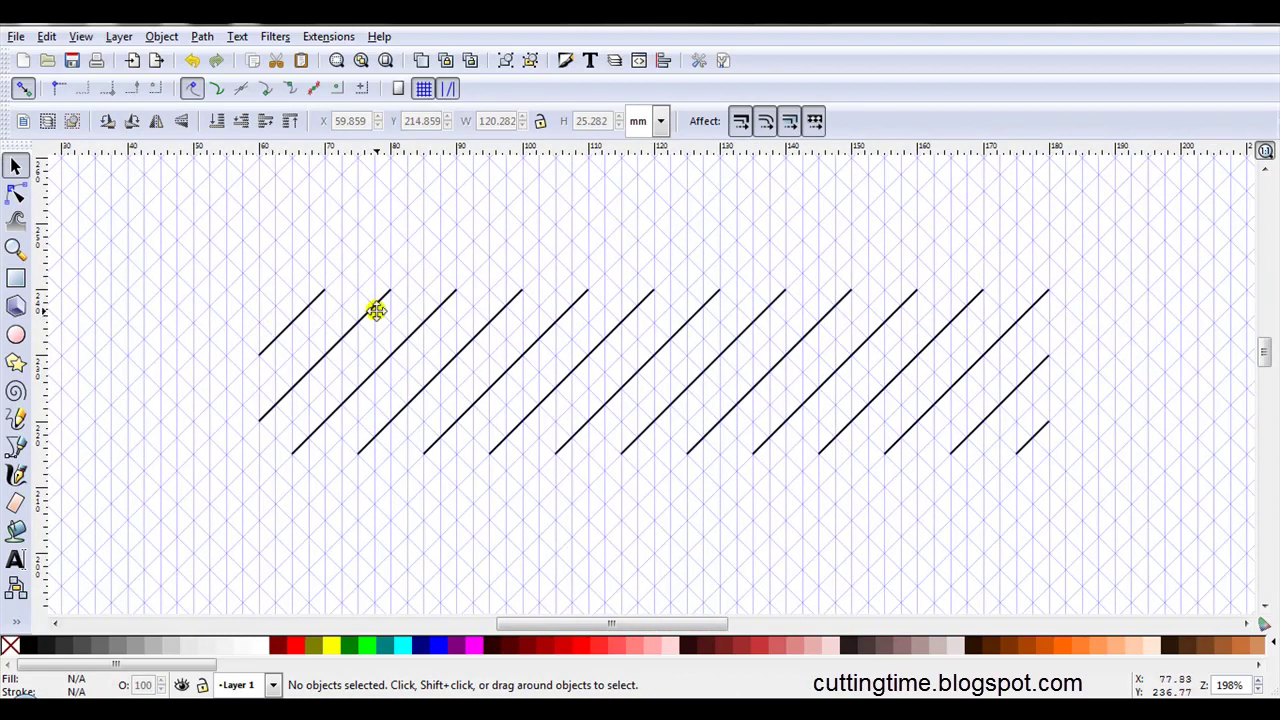
drag(216, 259, 1090, 497)
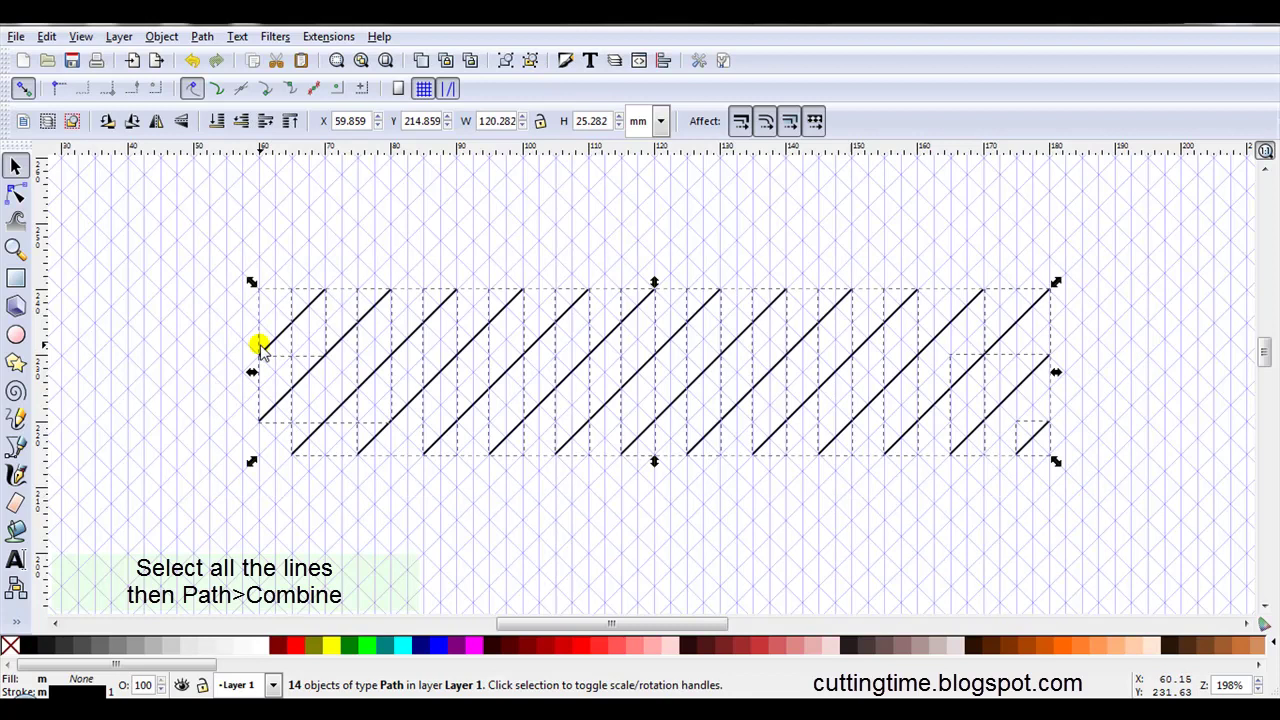
click(201, 36)
click(262, 277)
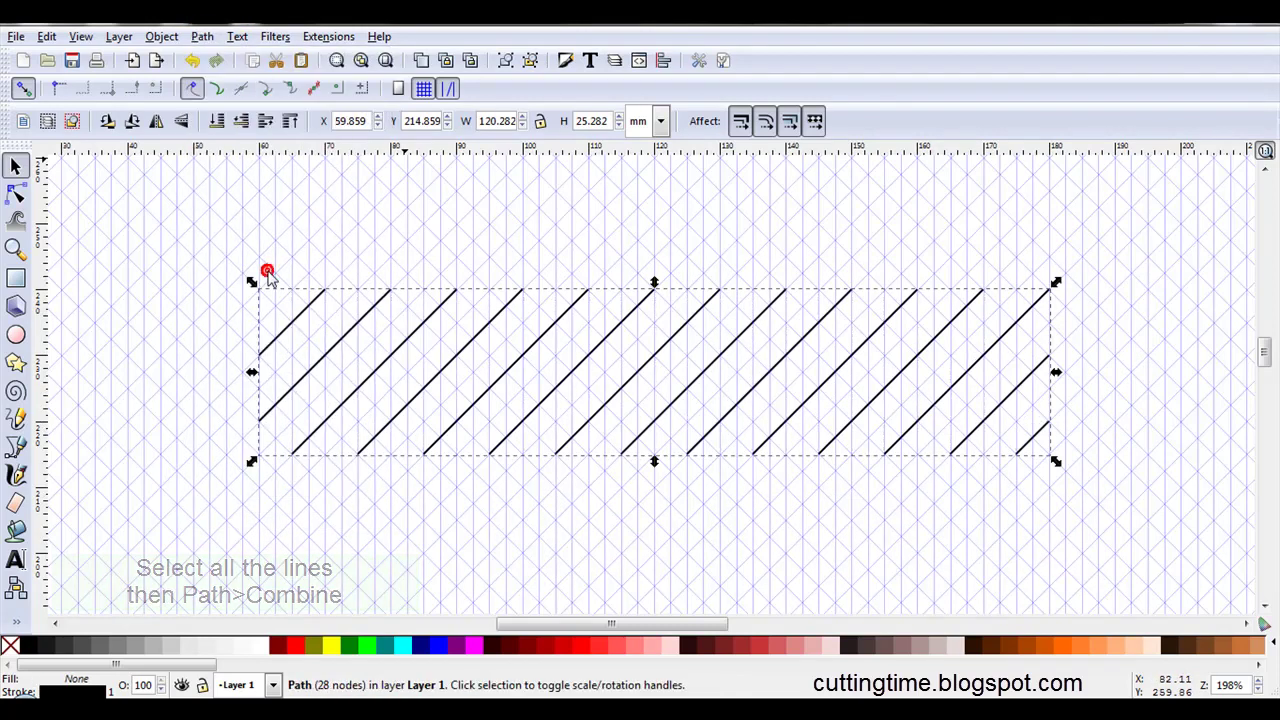
scroll(526, 308, up, 1)
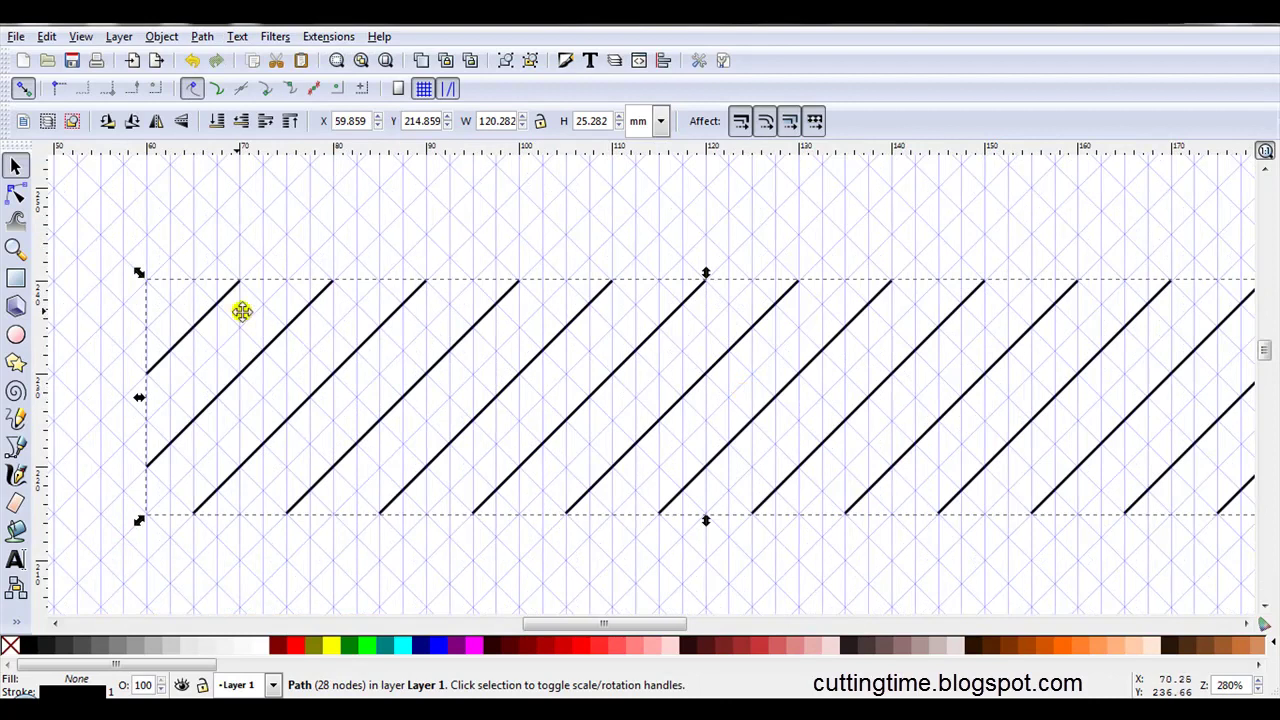
scroll(450, 340, down, 2)
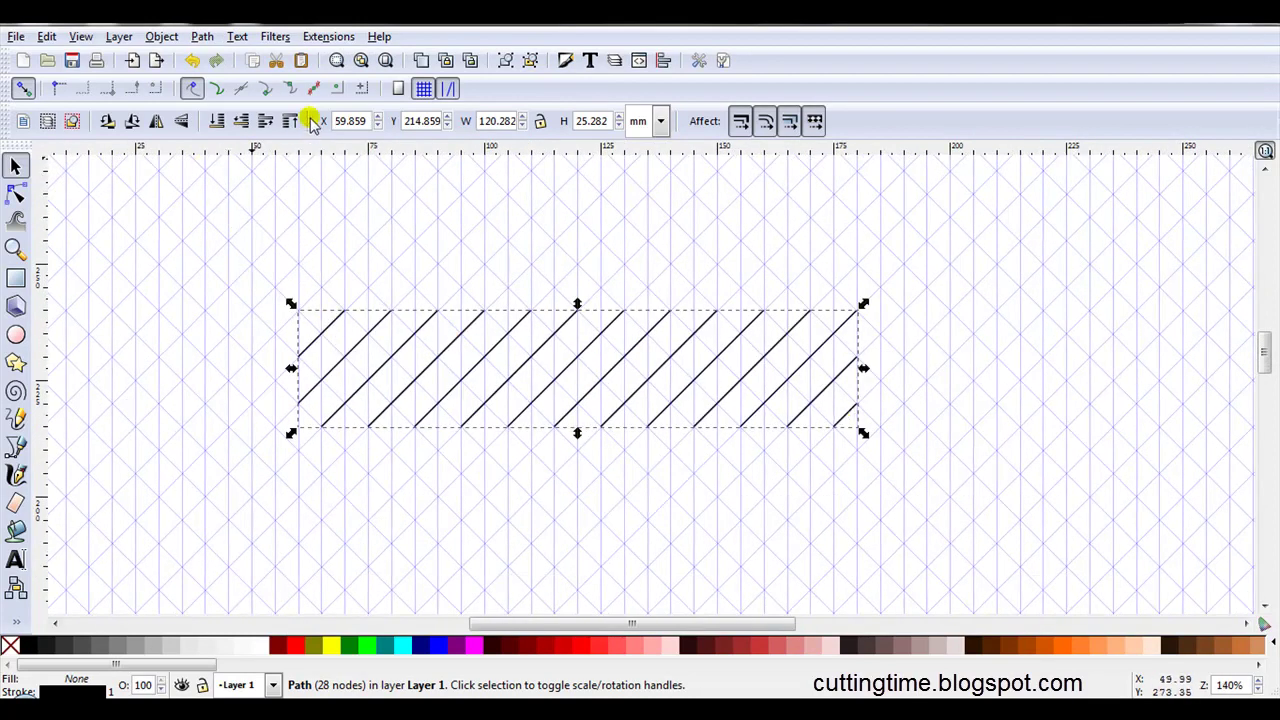
Duplicate the combined diagonals and flip the copy horizontally so the lines cross into diamonds
click(44, 37)
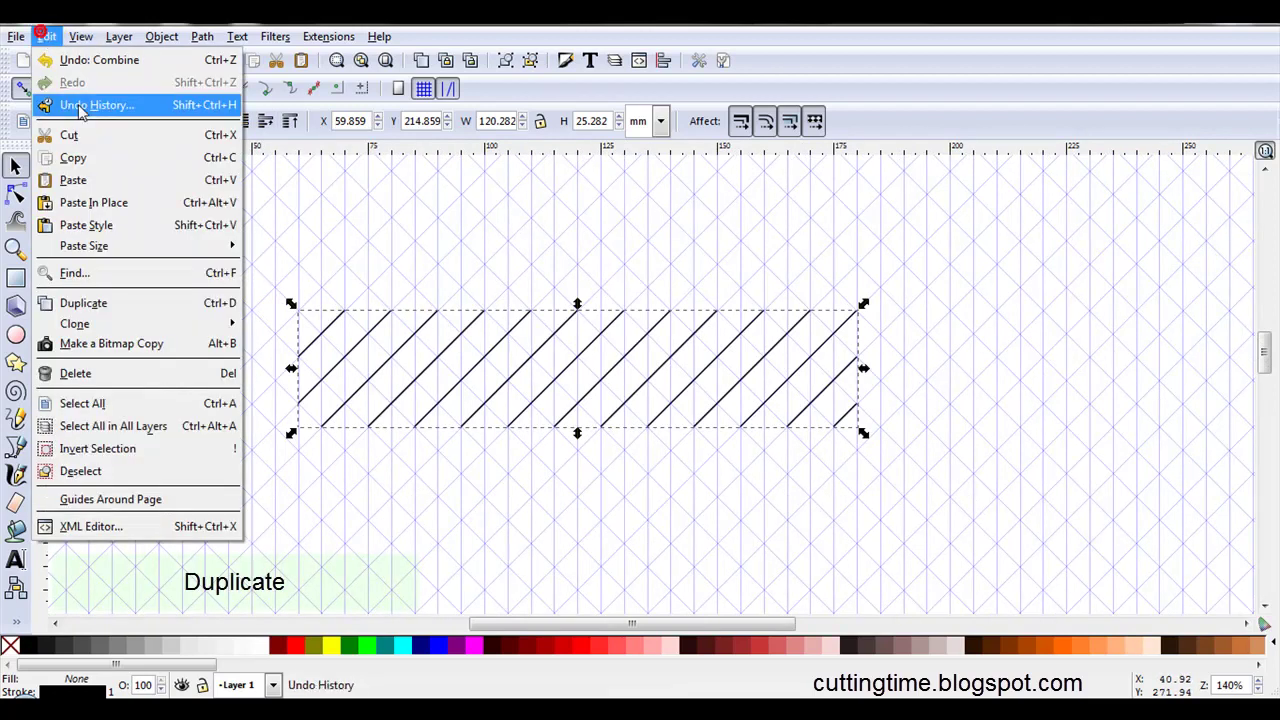
click(120, 302)
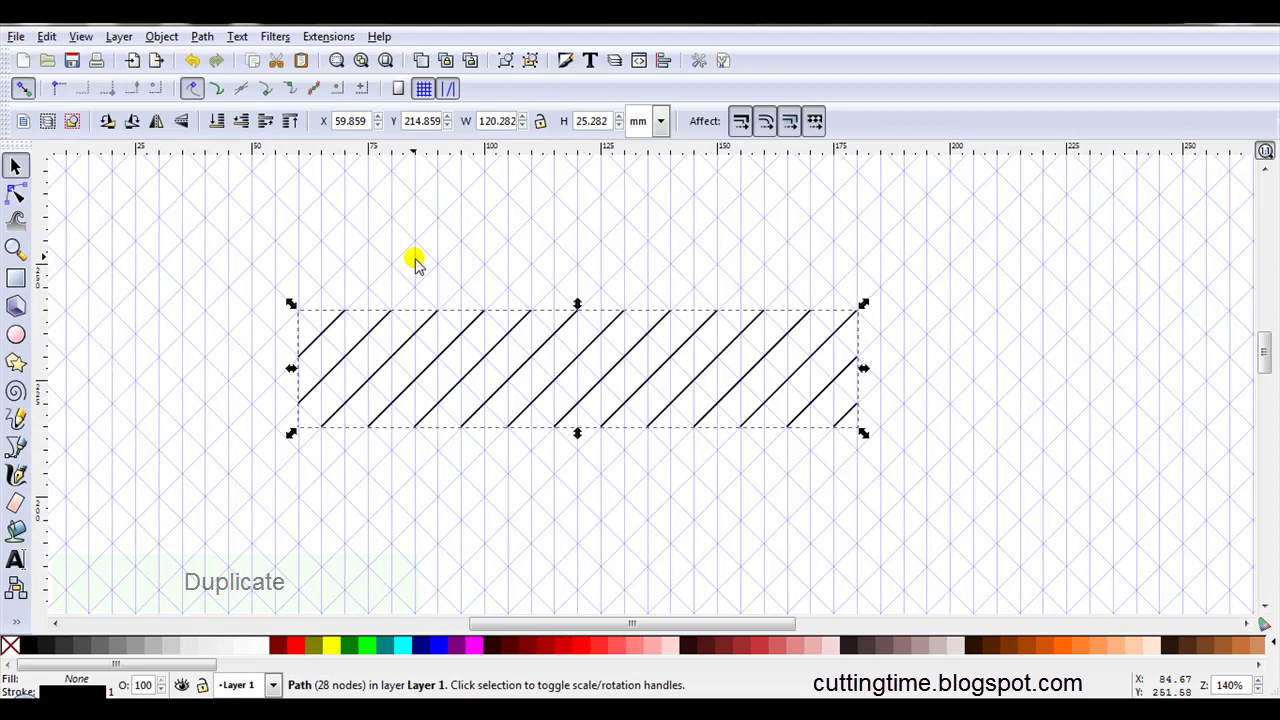
click(157, 121)
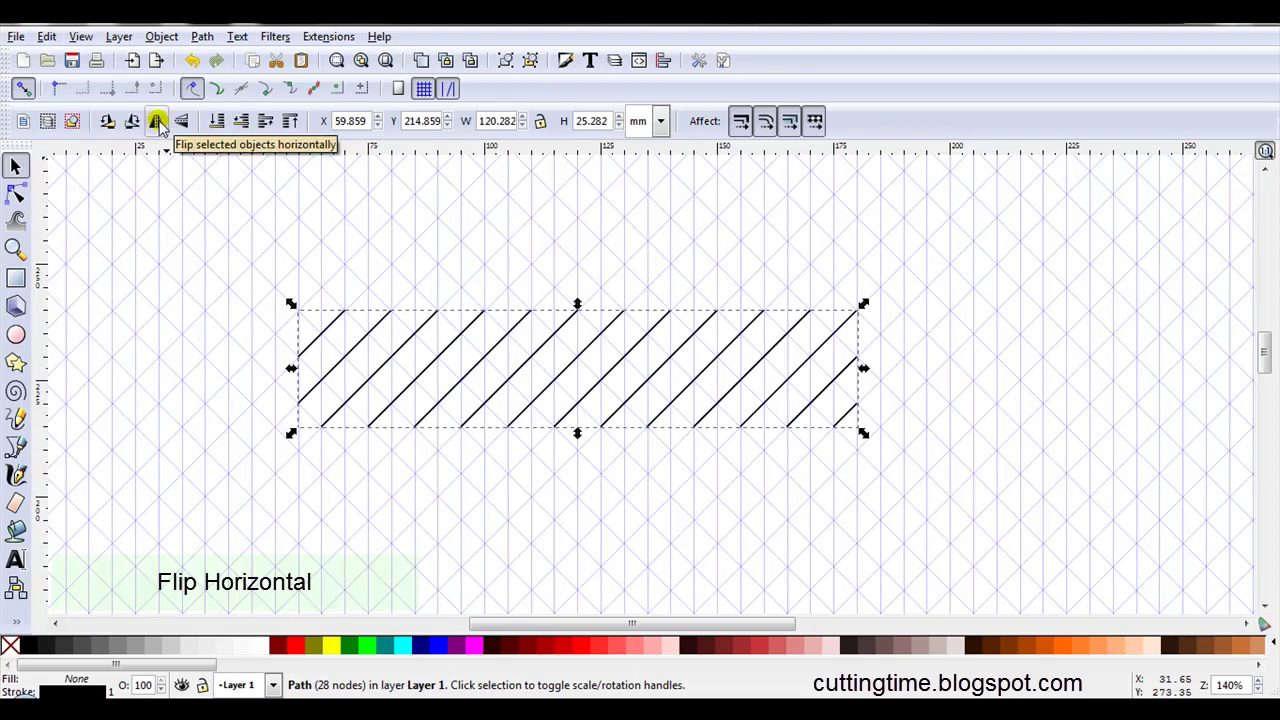
click(157, 121)
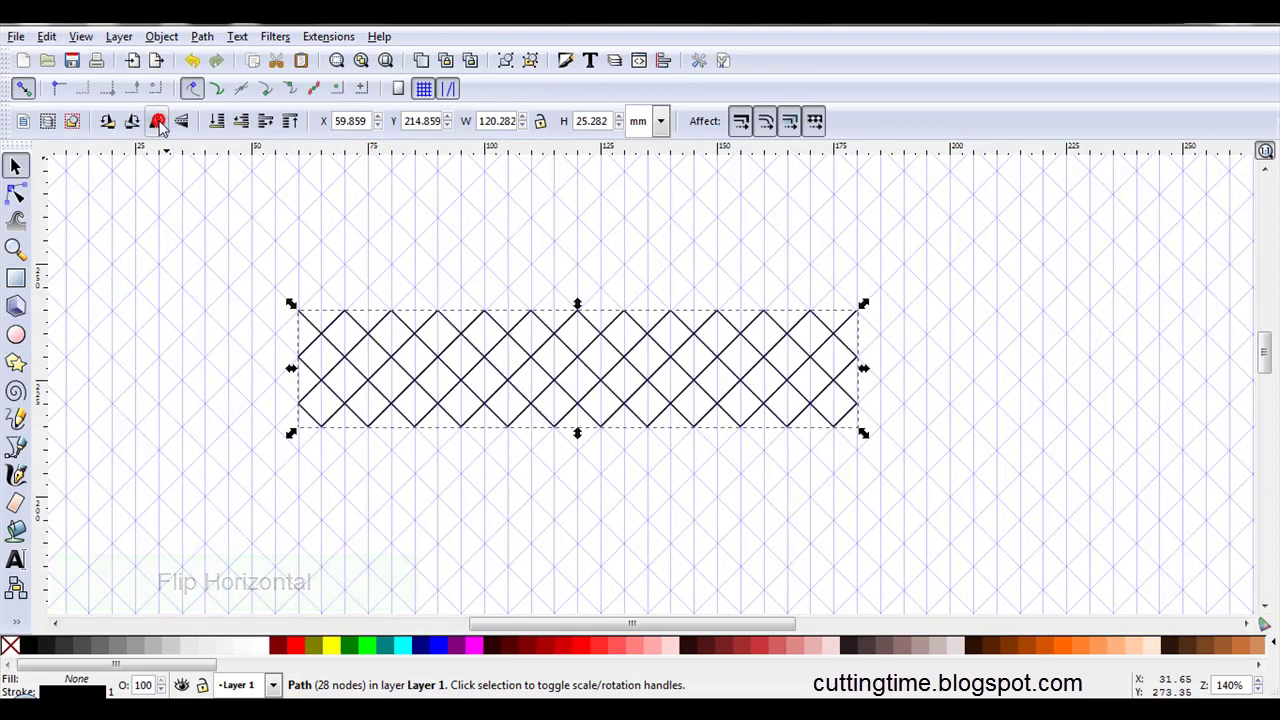
click(314, 324)
scroll(447, 222, up, 1)
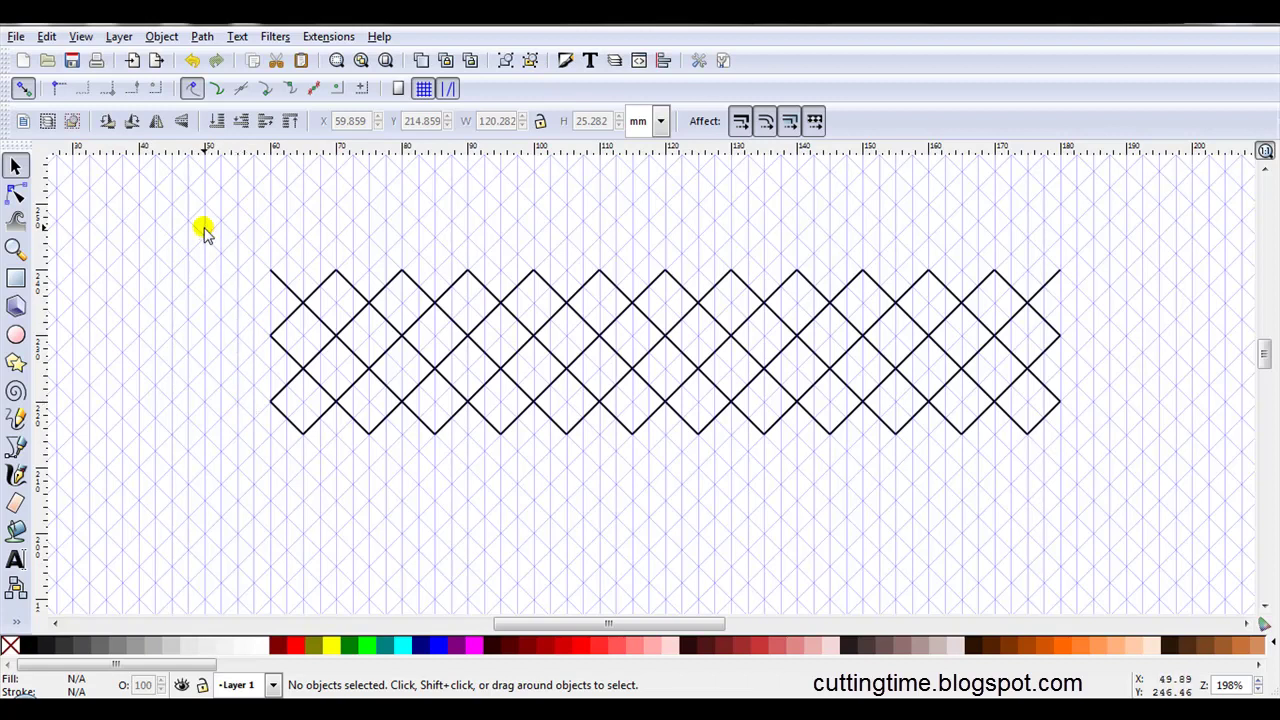
Set the whole lattice's stroke width to 2 mm
drag(203, 229, 1151, 492)
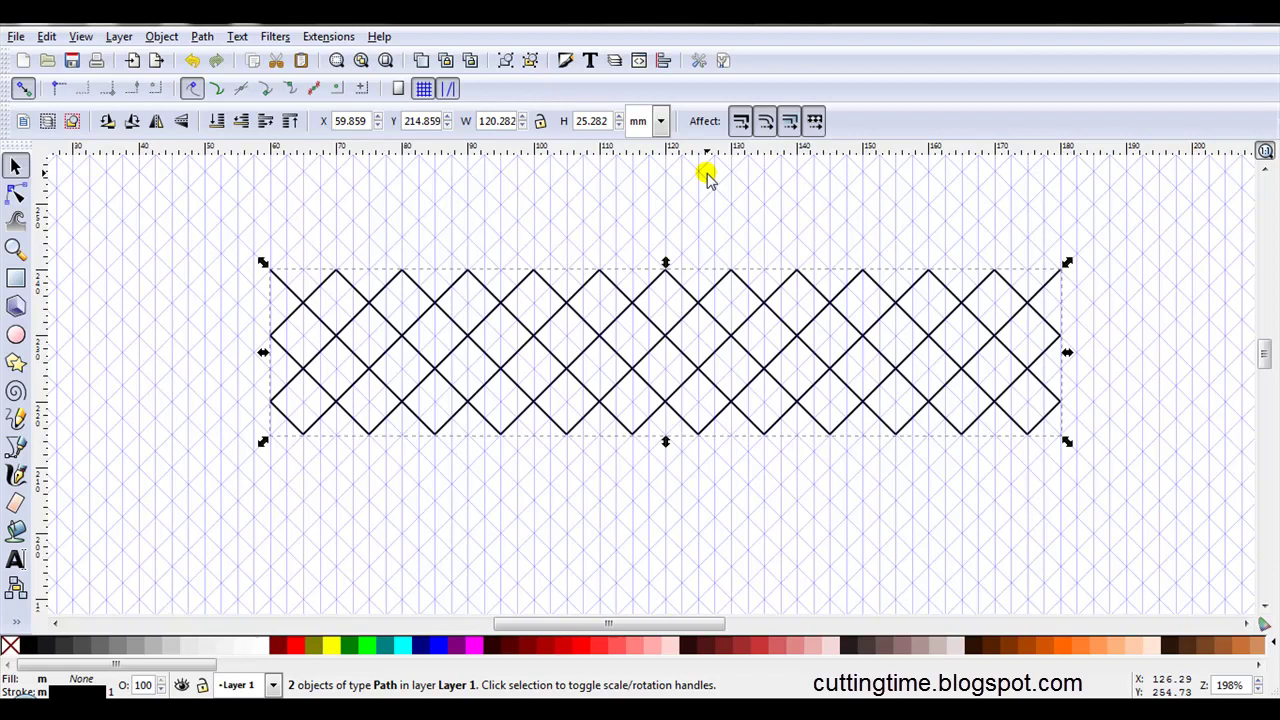
click(565, 62)
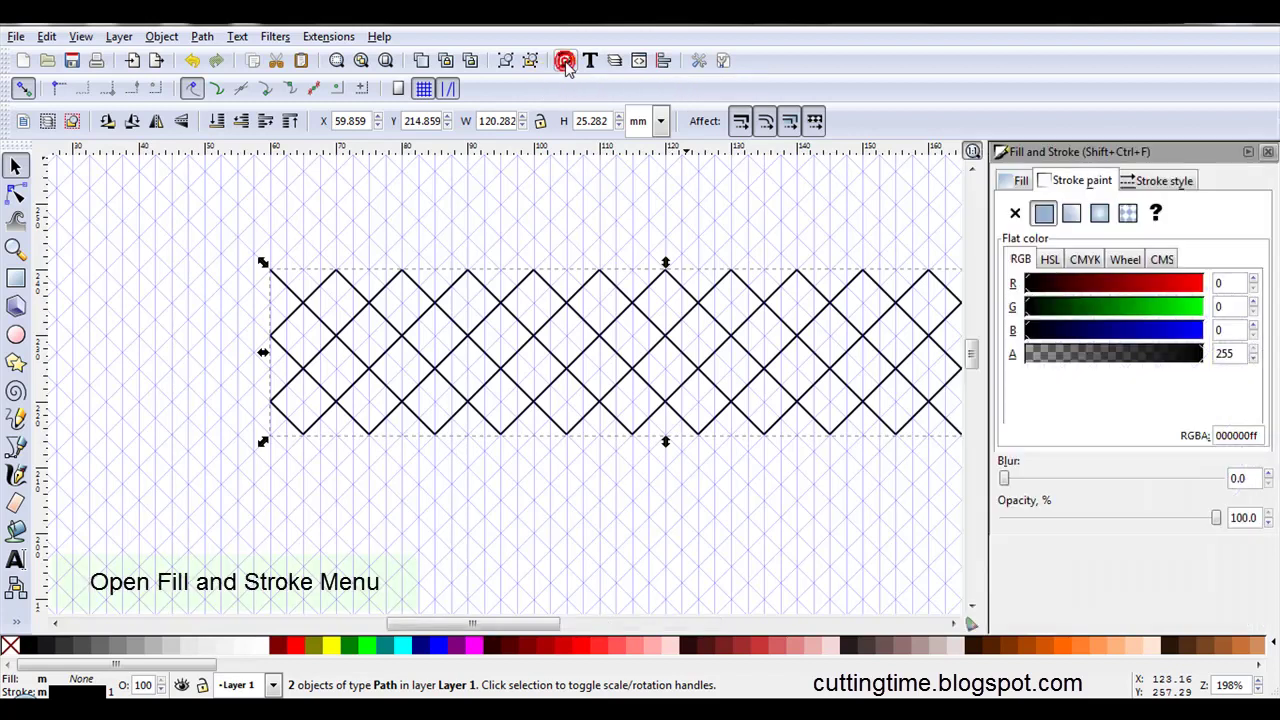
click(1177, 188)
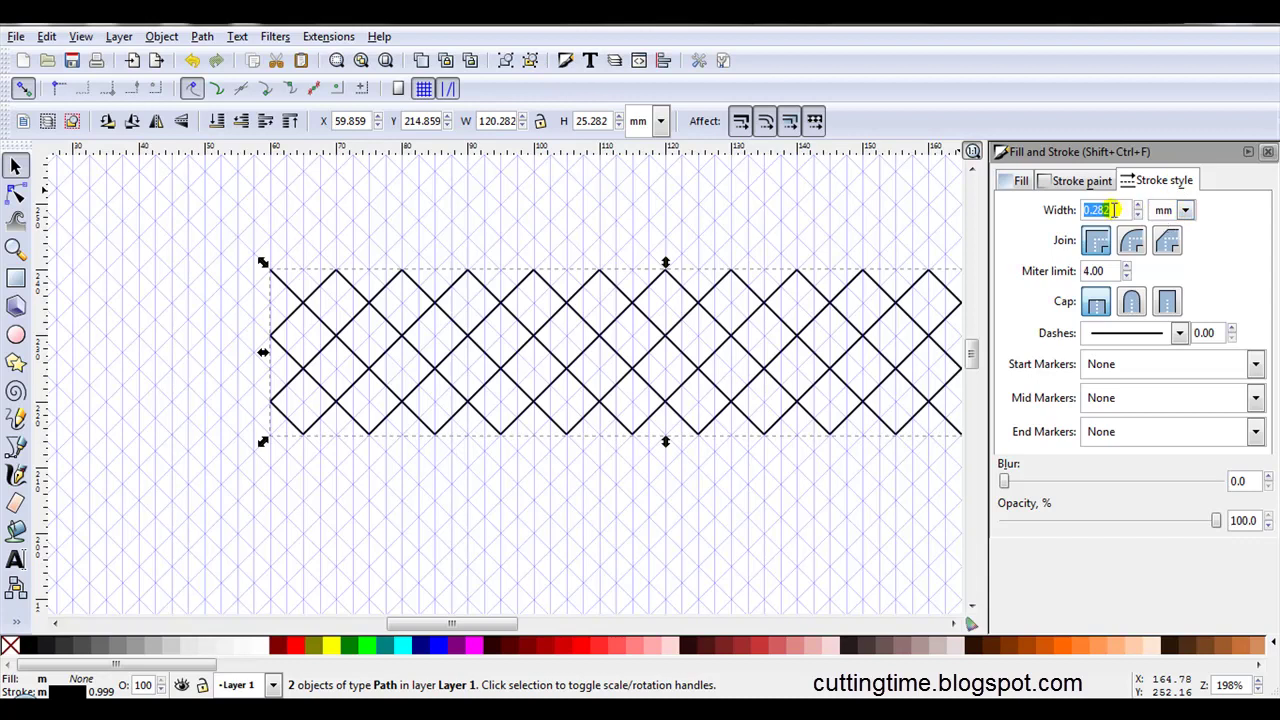
text(2)
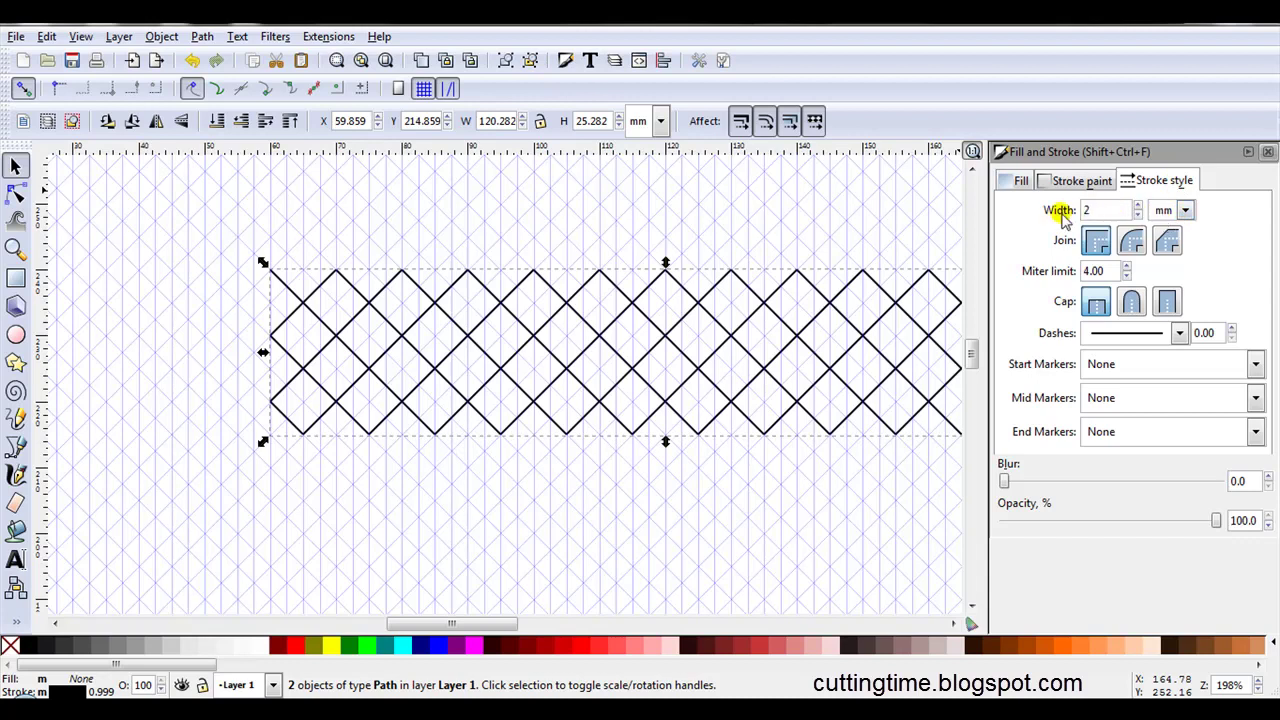
key(Return)
Give the lattice lines flat butt caps instead of square caps
scroll(750, 240, up, 2)
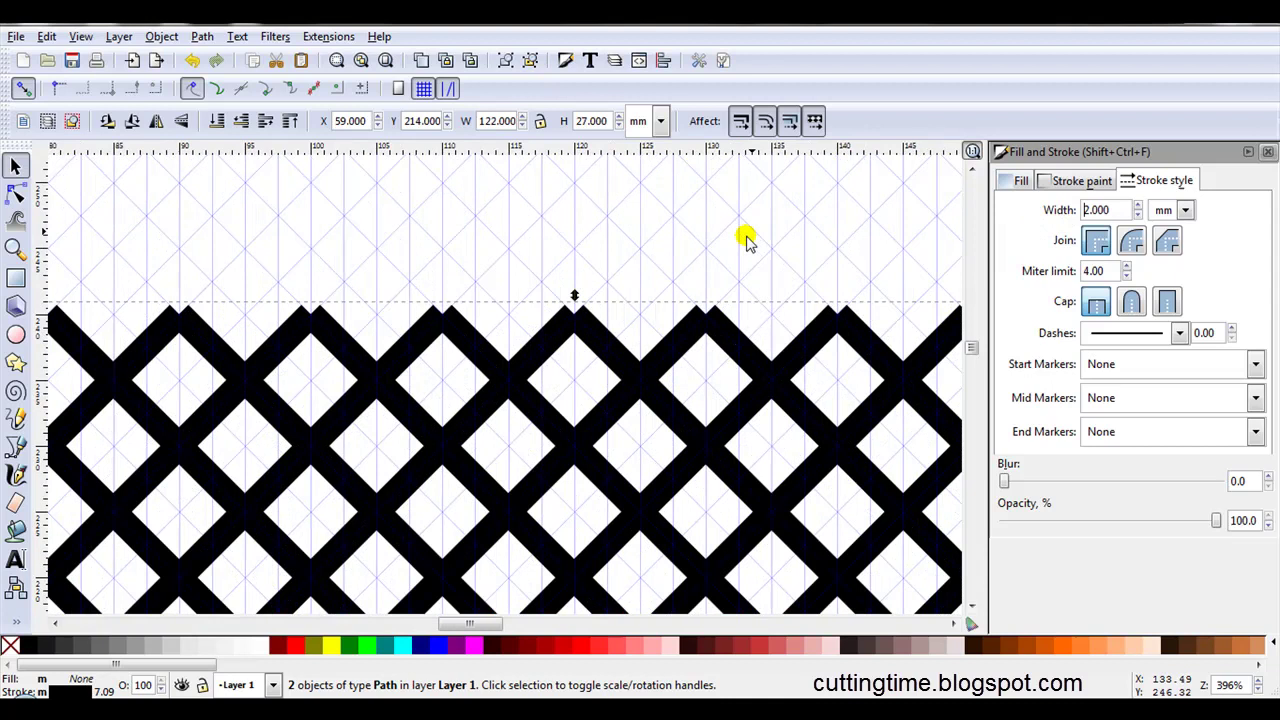
scroll(748, 240, left, 5)
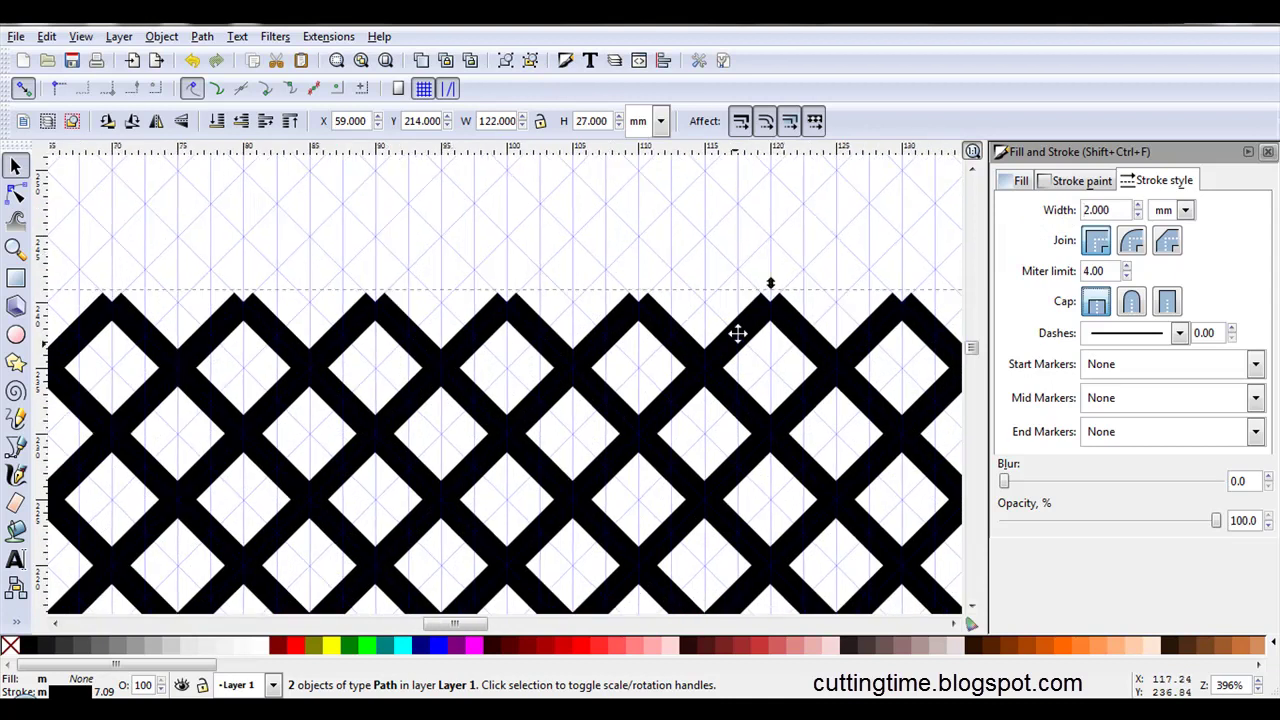
click(1094, 304)
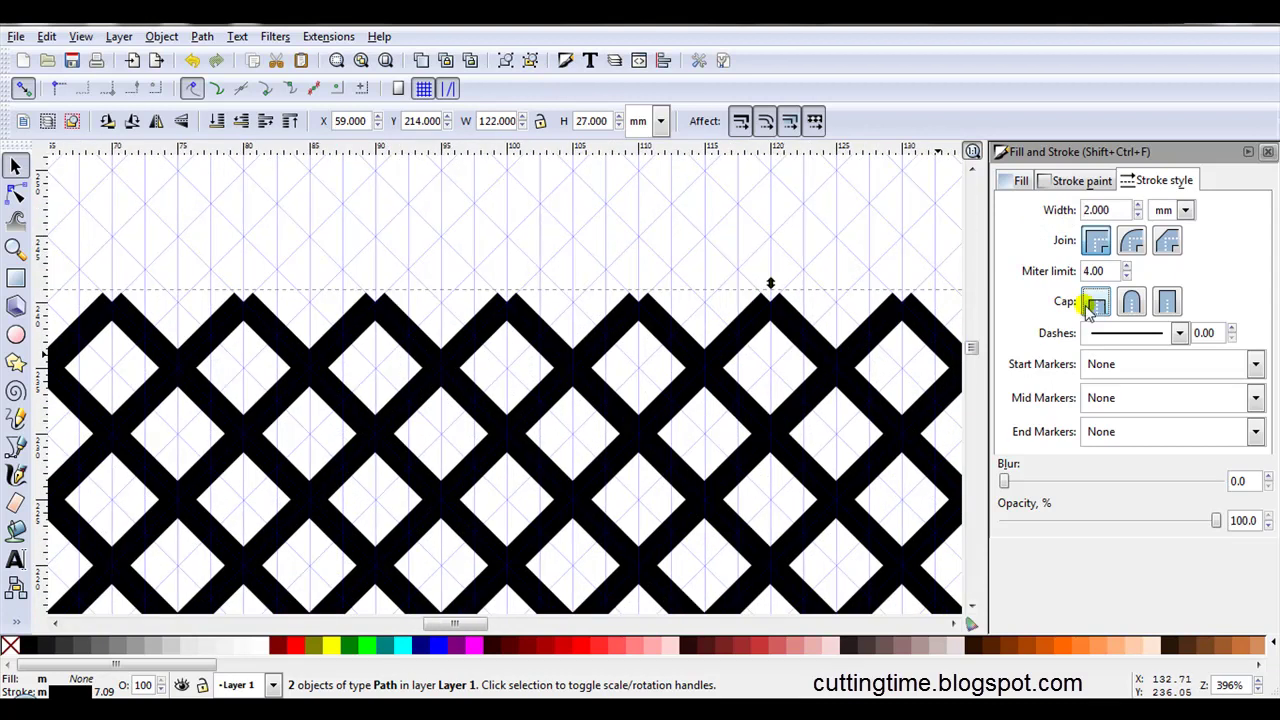
click(1164, 303)
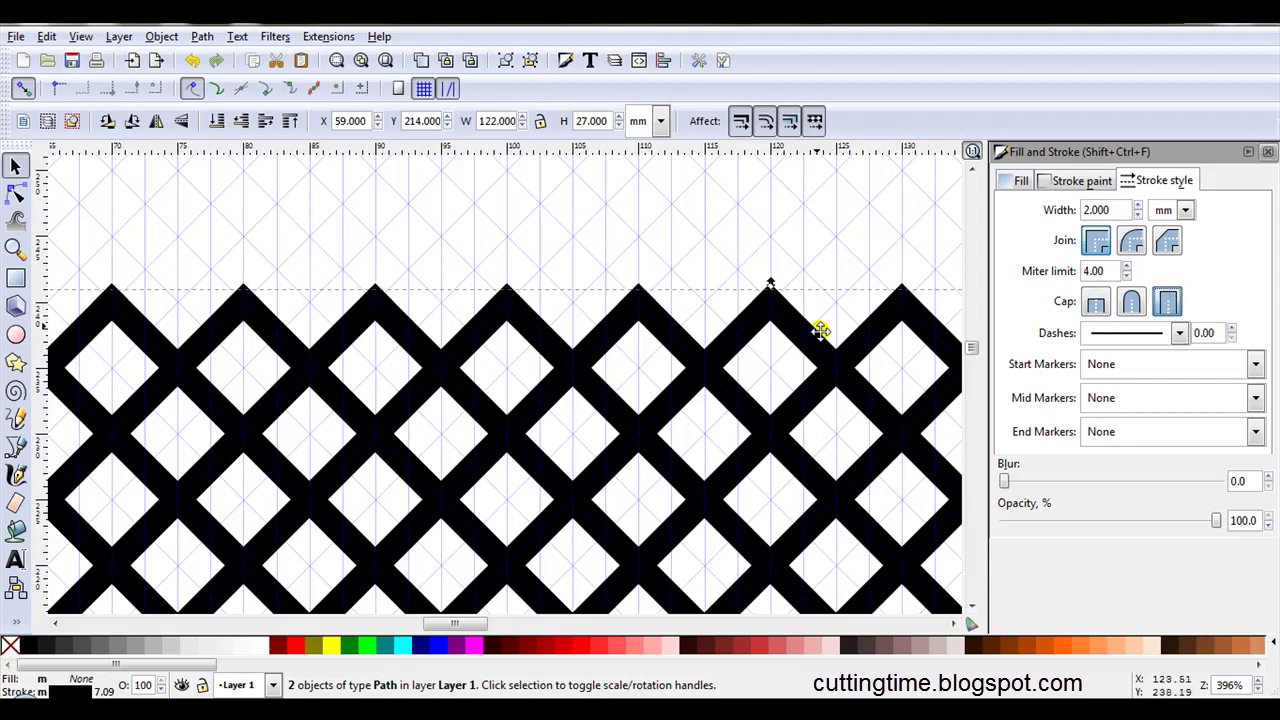
scroll(820, 331, left, 1)
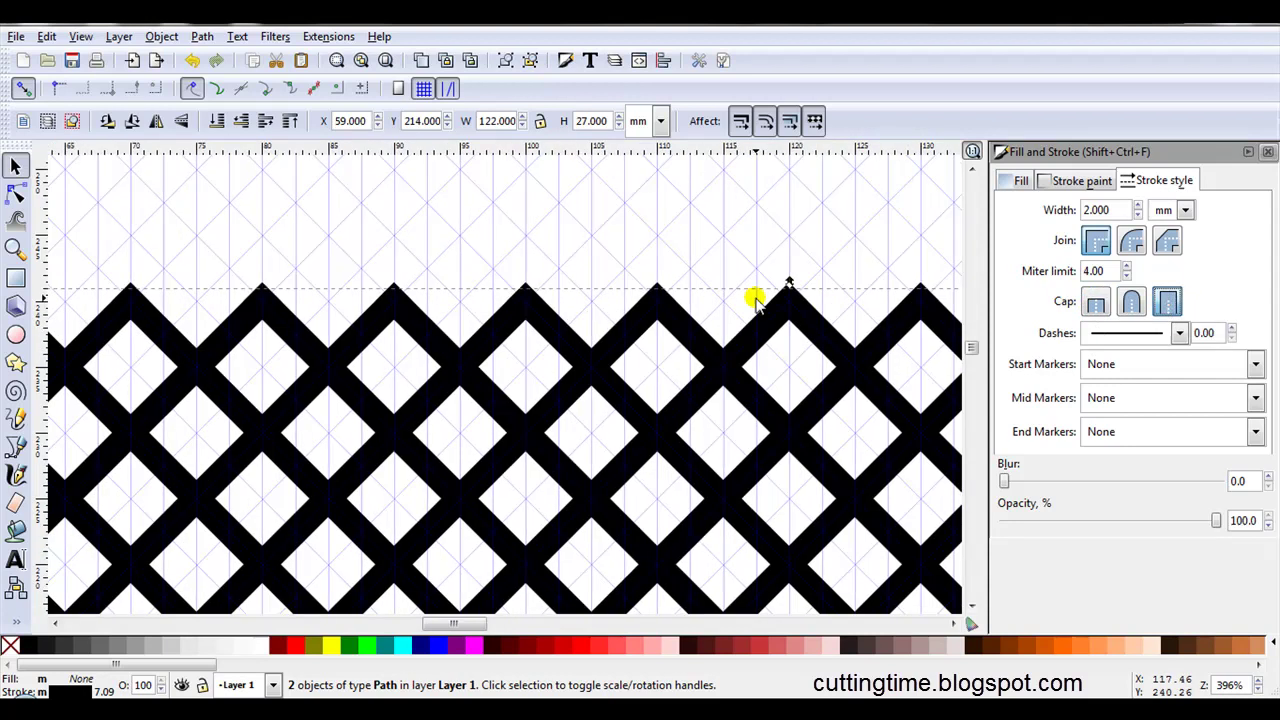
click(1095, 303)
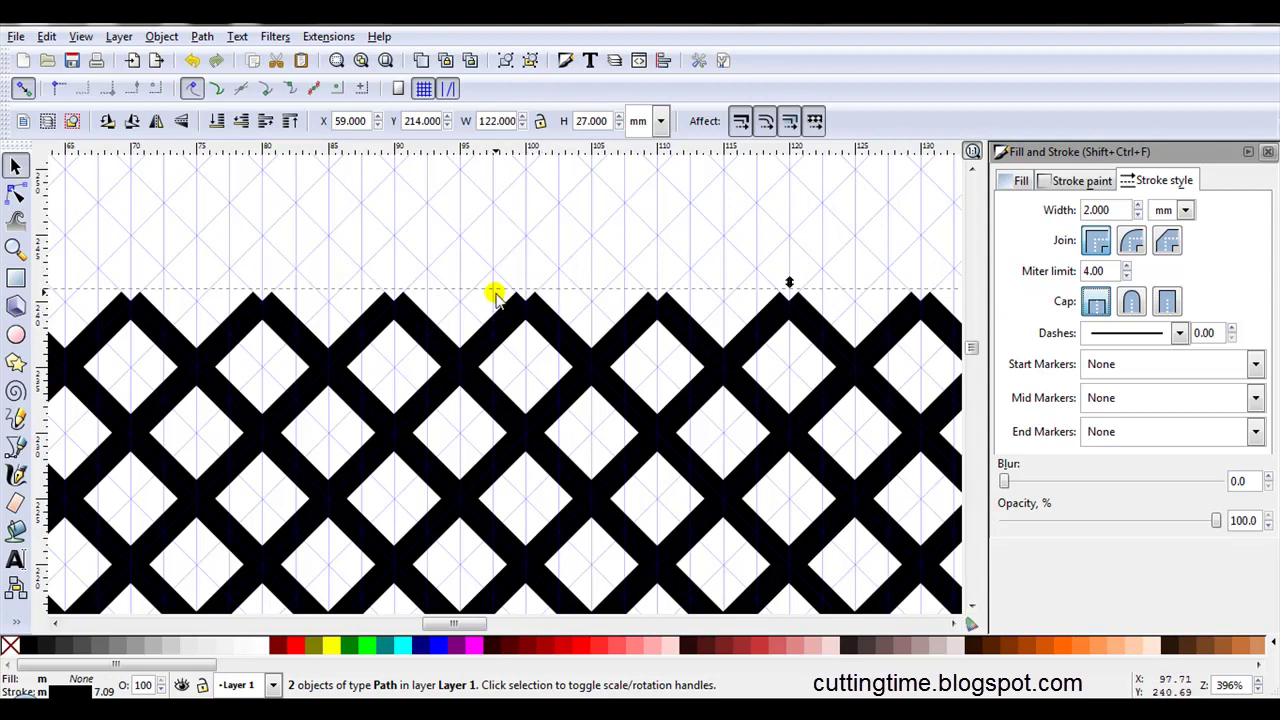
scroll(494, 293, down, 1)
scroll(494, 293, down, 1)
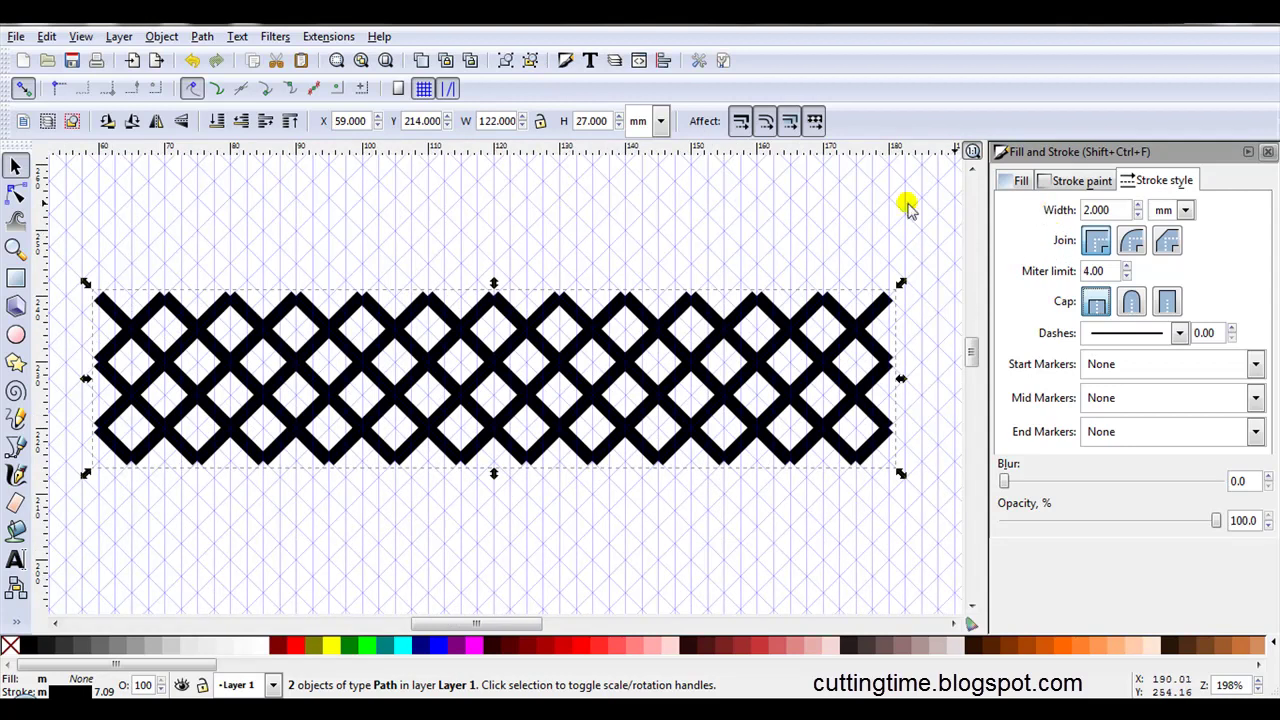
scroll(222, 230, up, 1)
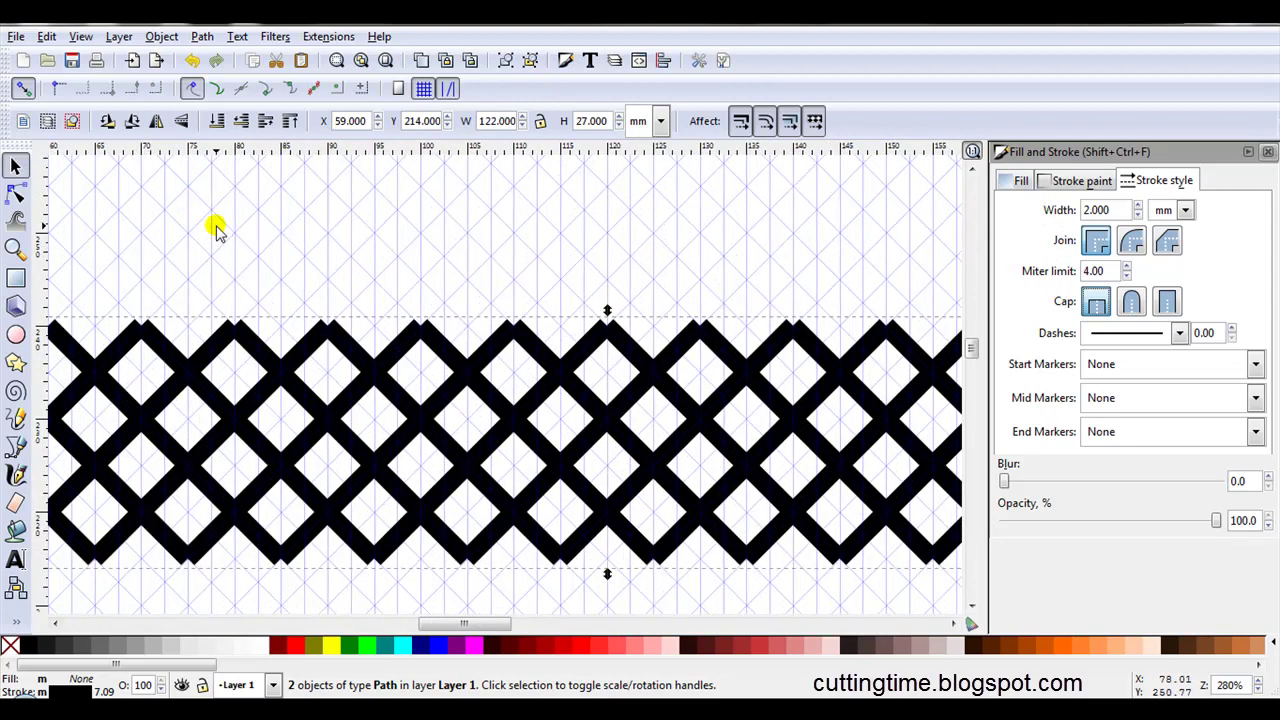
Draw a small circle above the lattice with a solid red outline
click(322, 316)
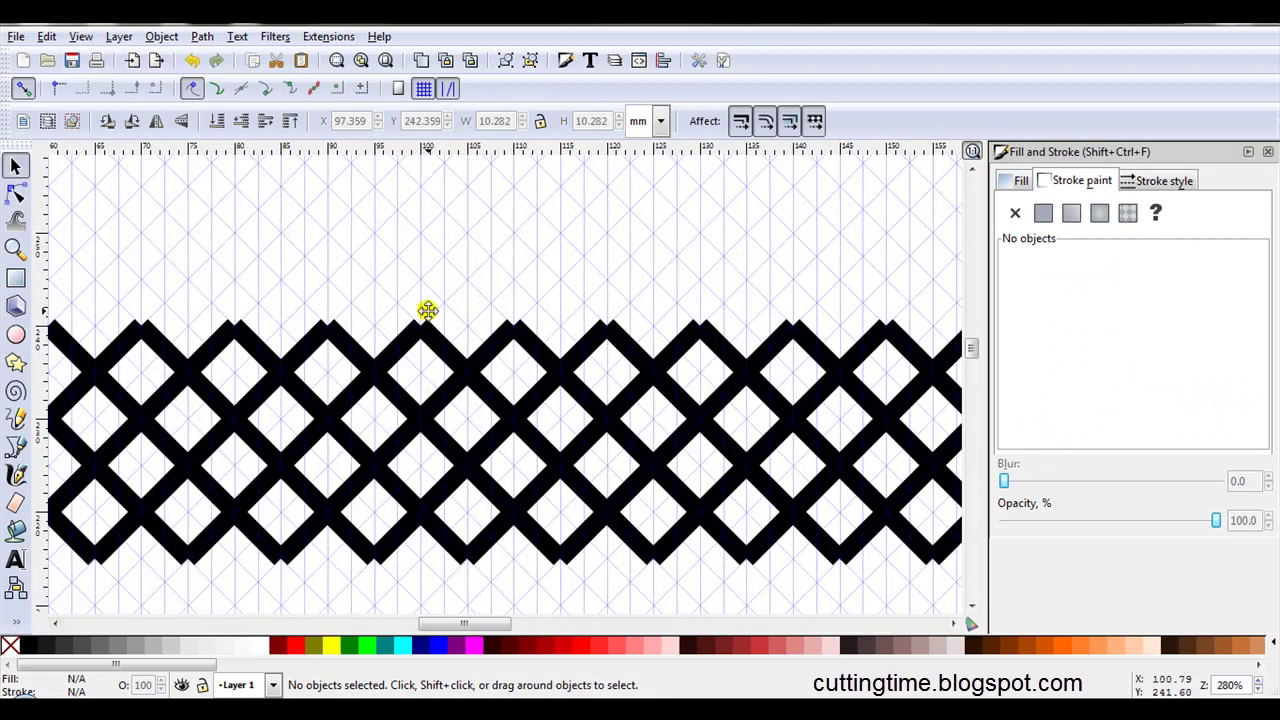
click(15, 335)
drag(371, 236, 437, 295)
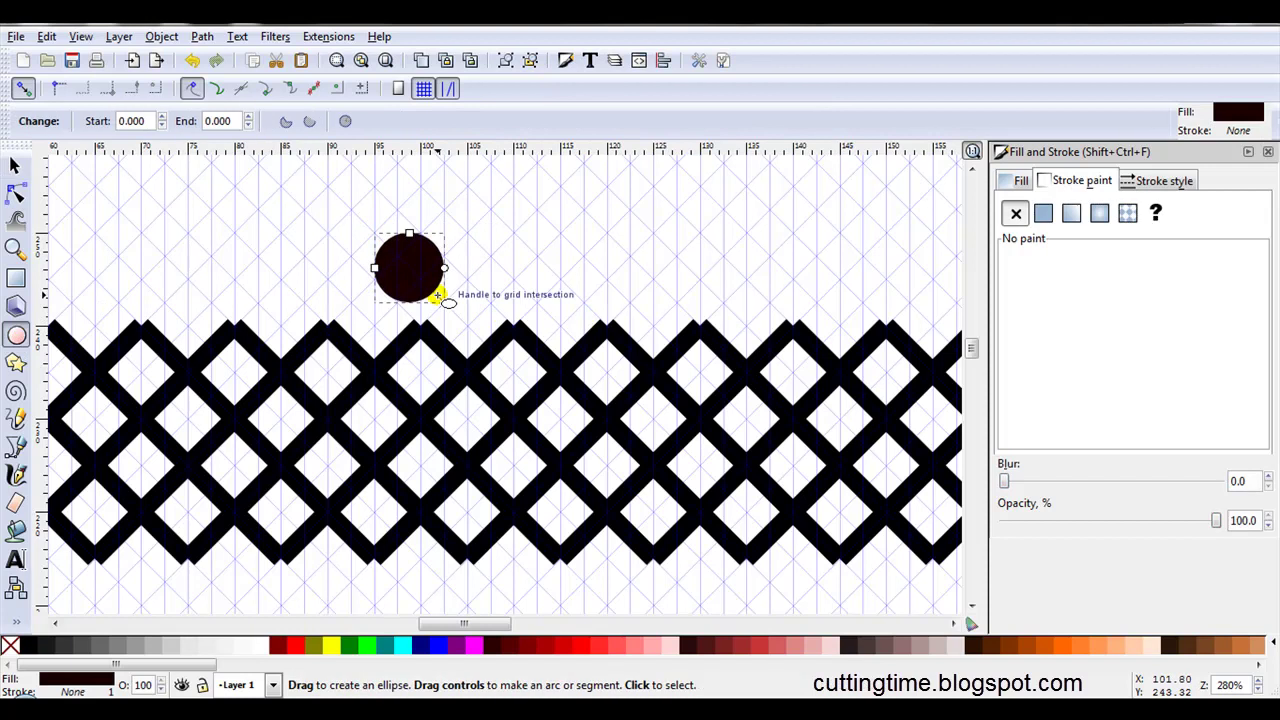
click(1043, 213)
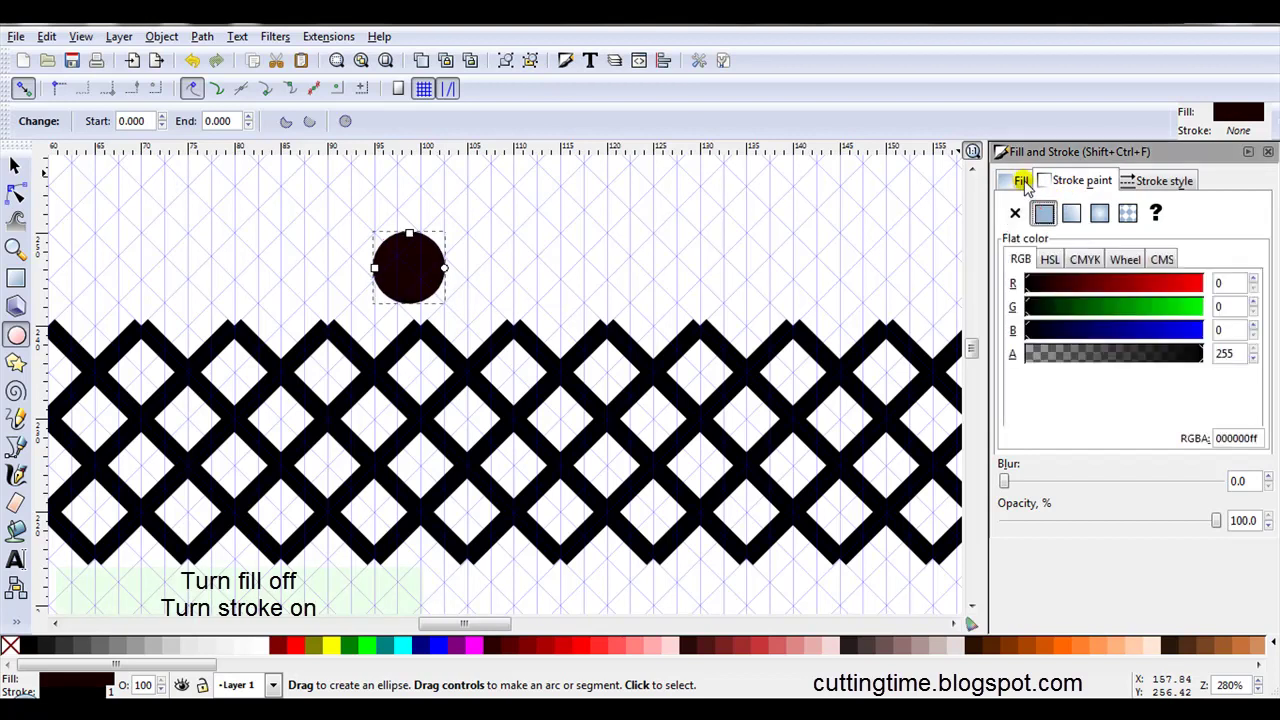
drag(1060, 285, 1196, 287)
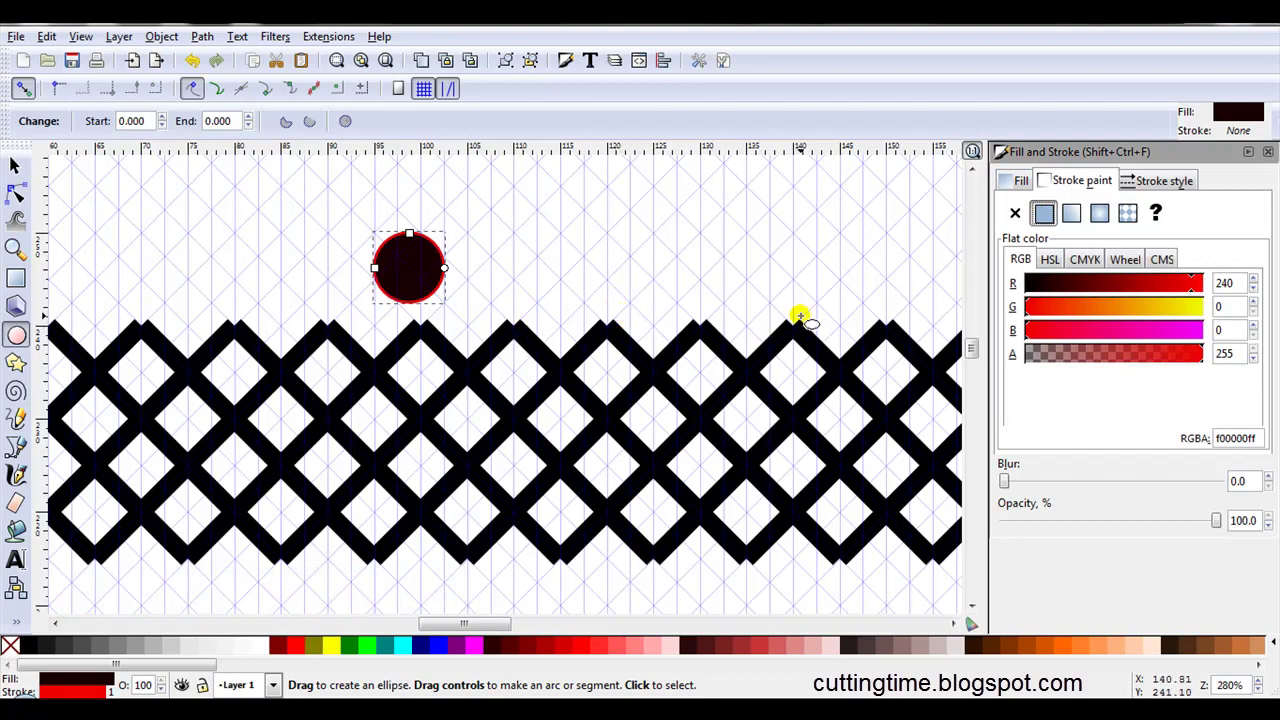
Remove the circle's fill and cut it into a half-circle arc
click(1015, 183)
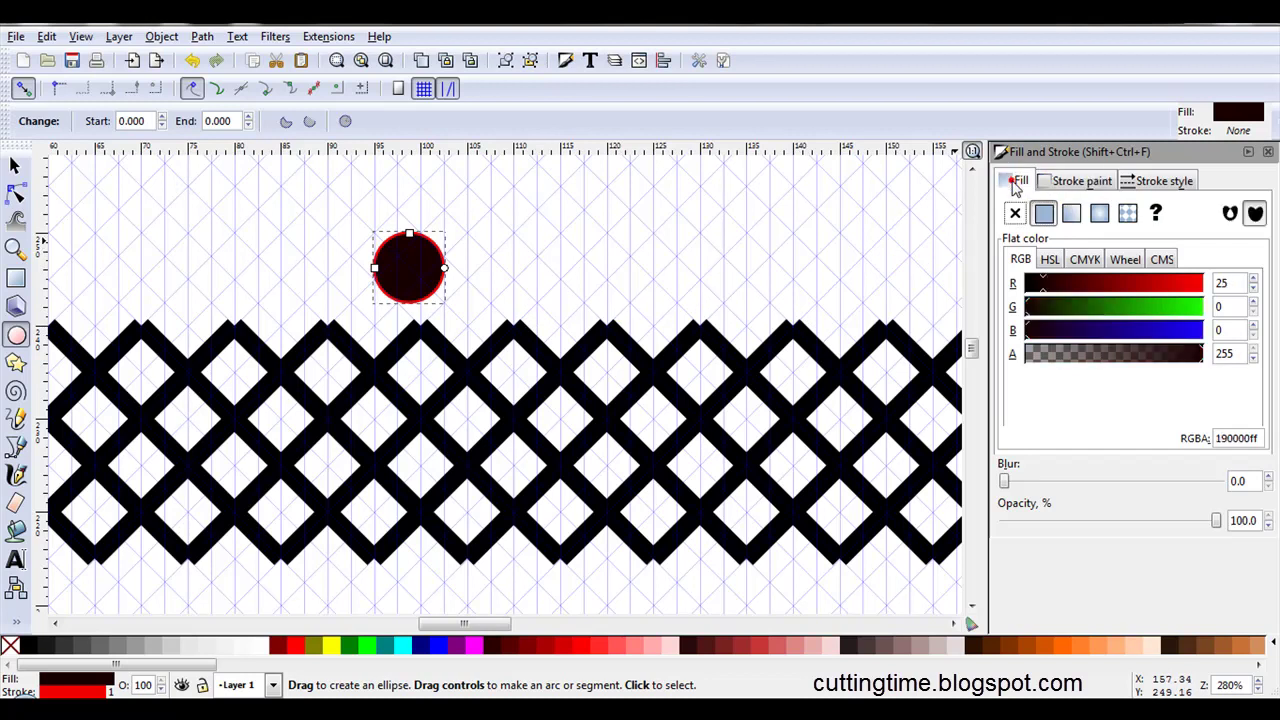
click(1015, 213)
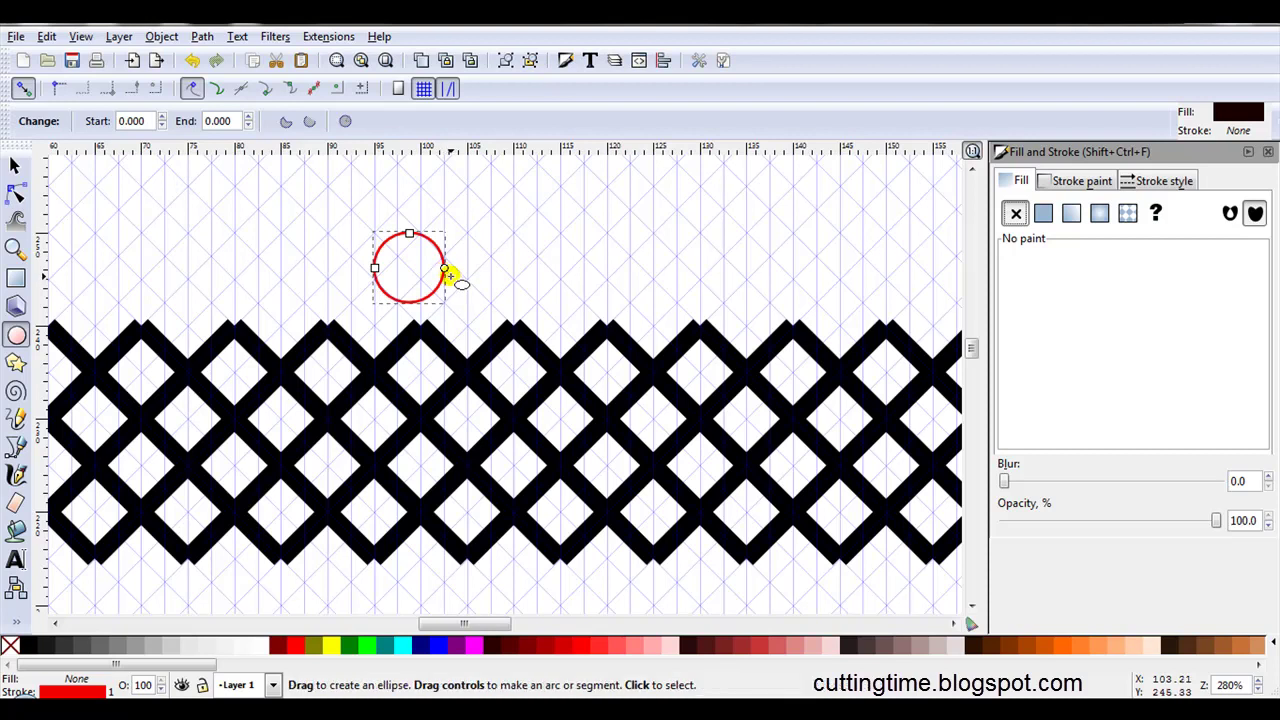
drag(445, 268, 390, 288)
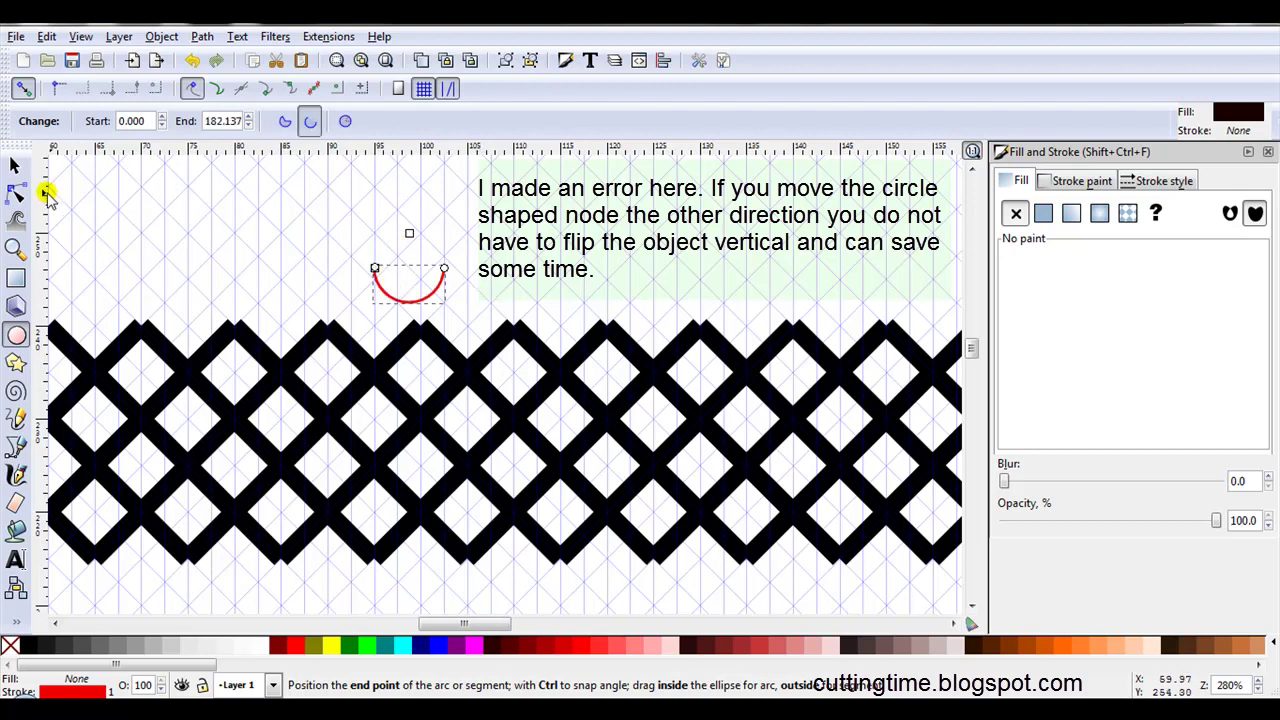
Flip the half-circle vertically, place it between two lattice peaks, and enlarge it to 10.375 × 5.514 mm
click(12, 165)
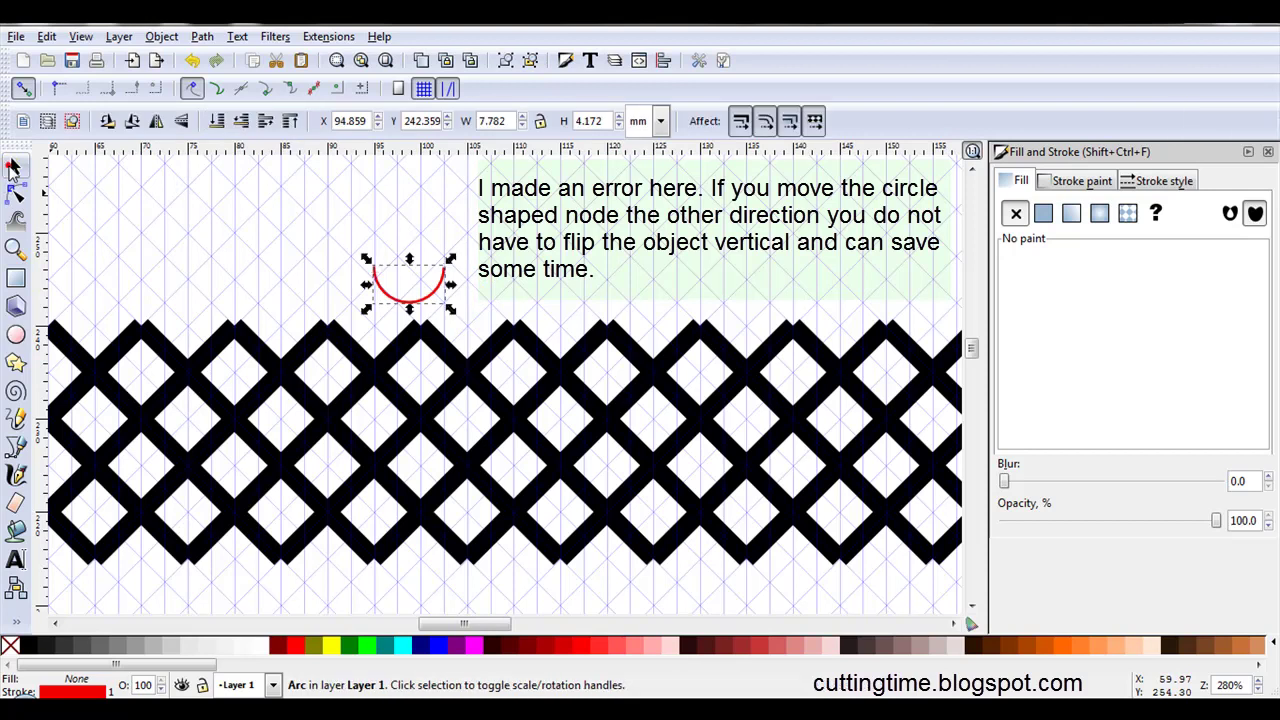
click(181, 122)
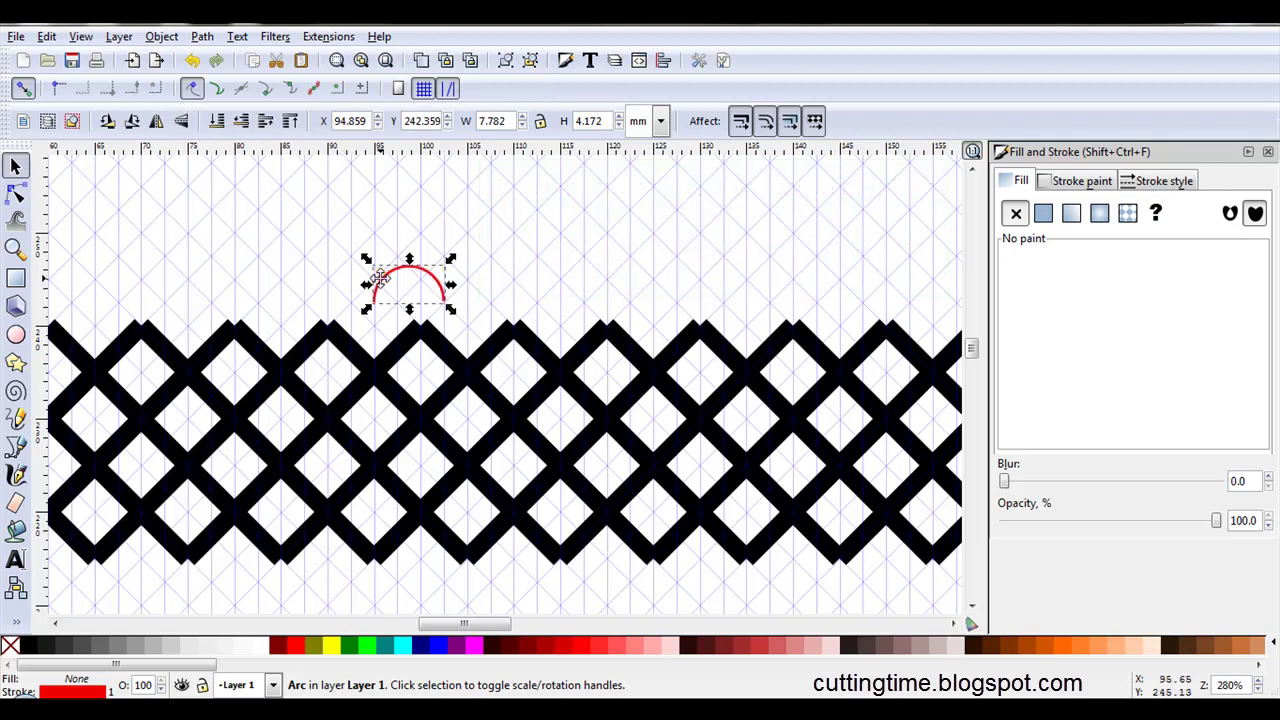
drag(380, 279, 338, 297)
scroll(357, 309, up, 2)
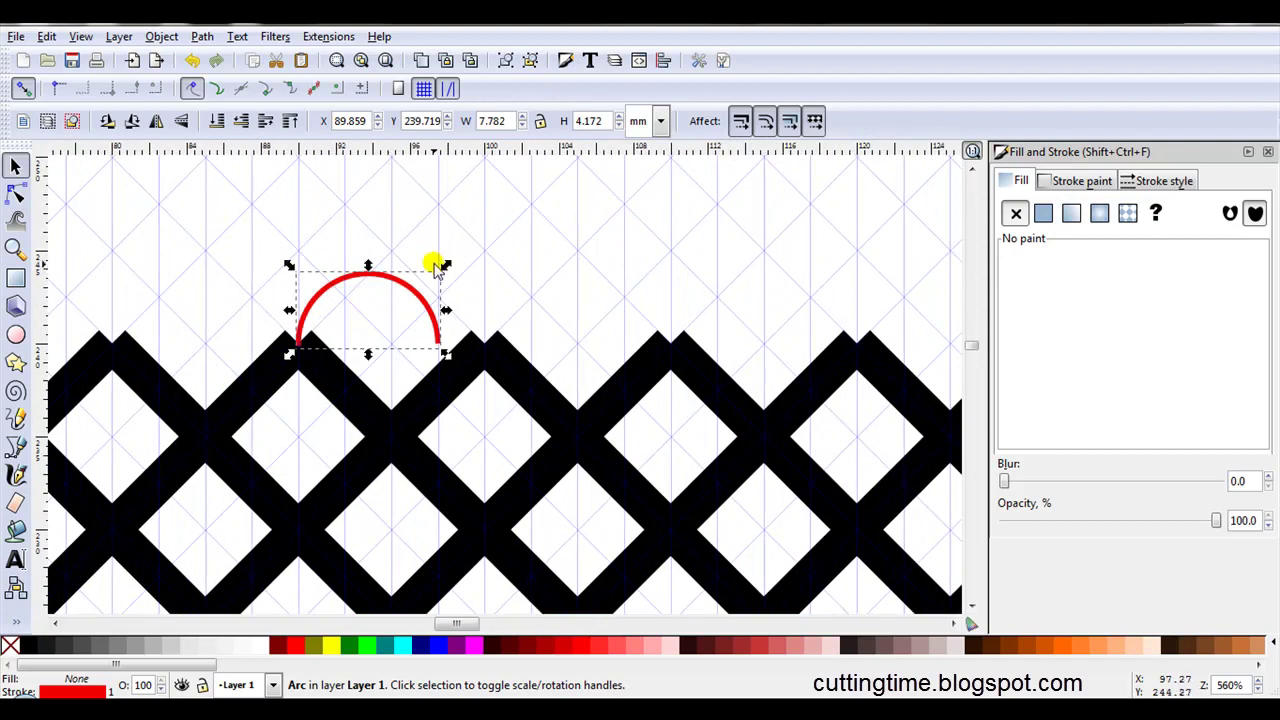
drag(446, 268, 491, 246)
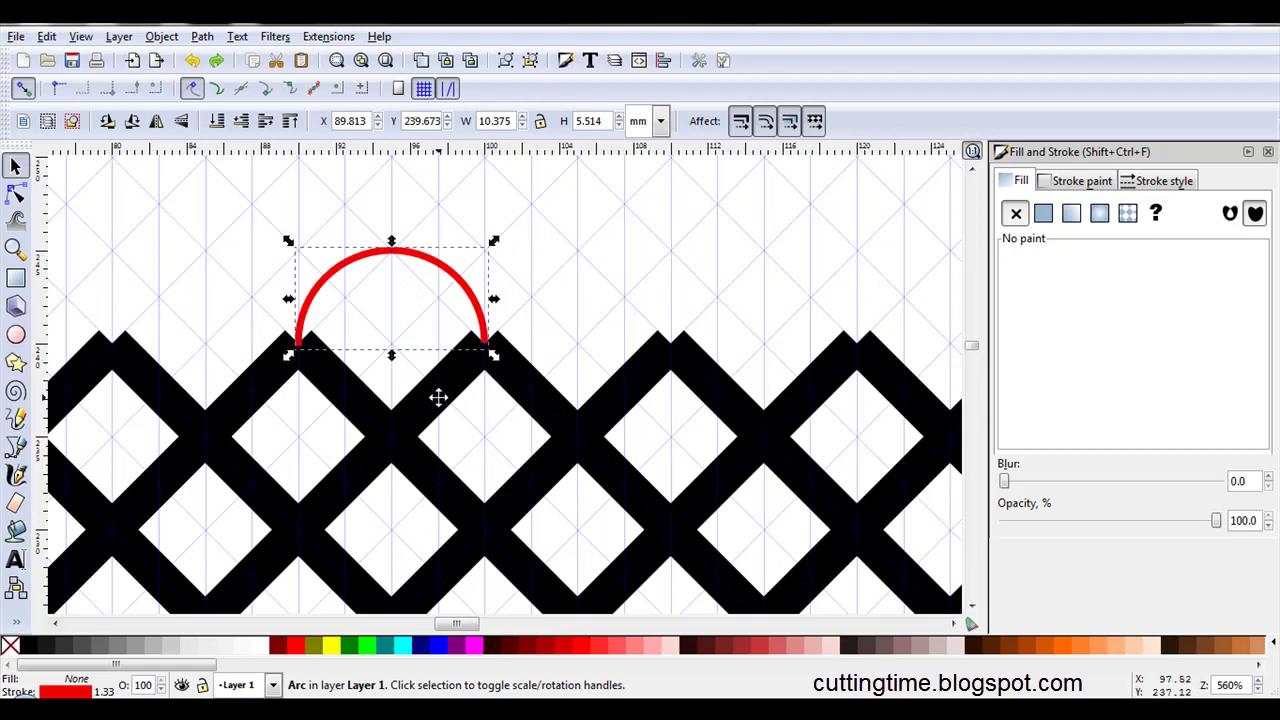
Set the arch's stroke width to 2 mm
click(1178, 181)
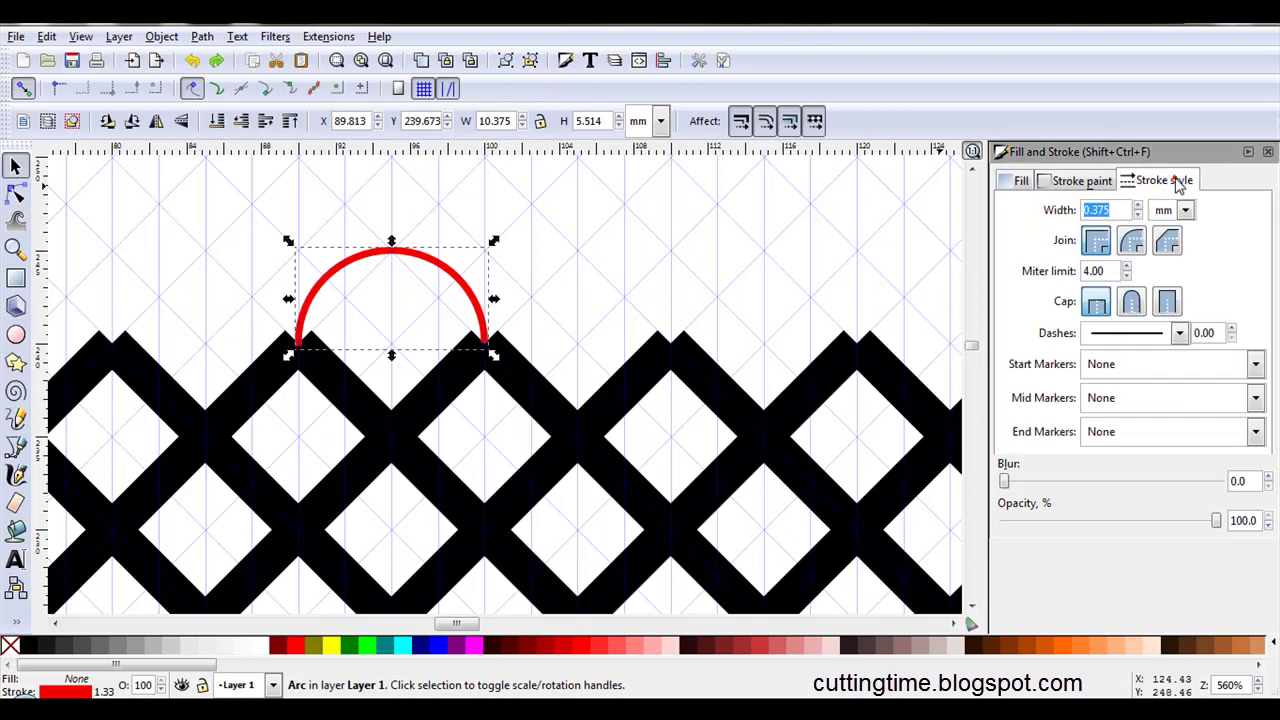
click(1137, 215)
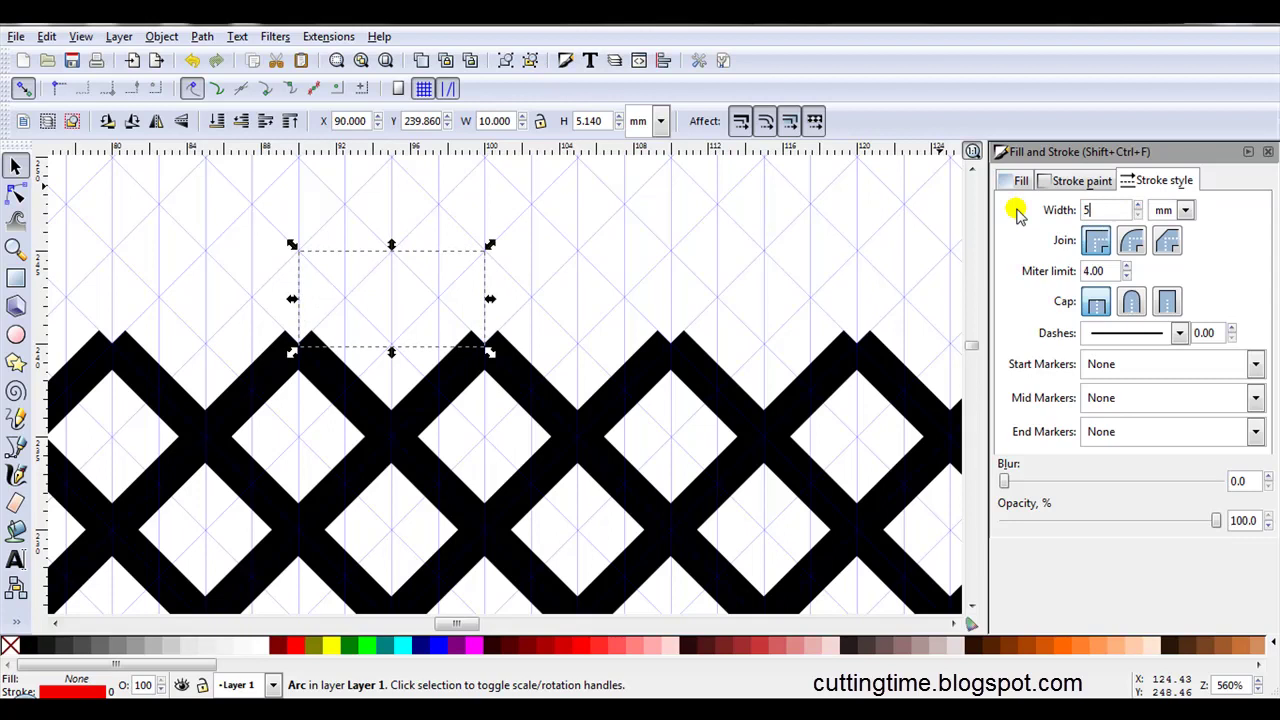
text(2)
key(Return)
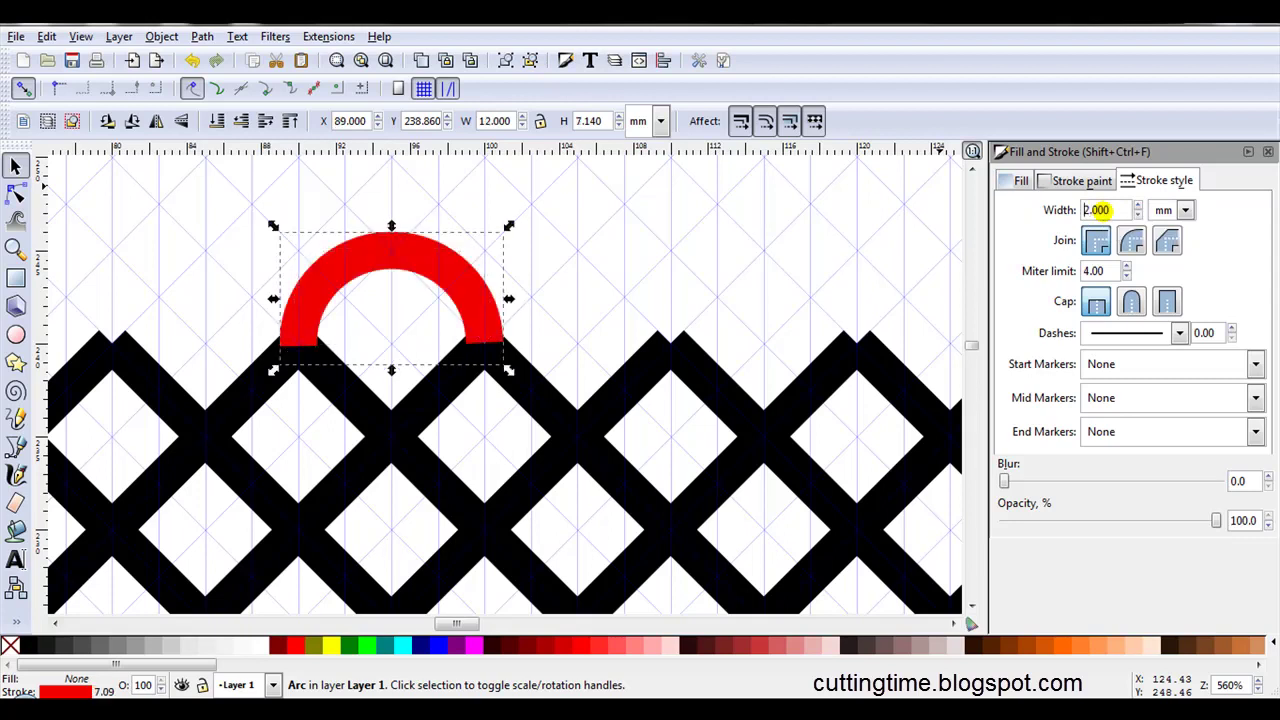
Stamp copies of the arch along the lattice's top edge, one over each gap
scroll(460, 350, down, 3)
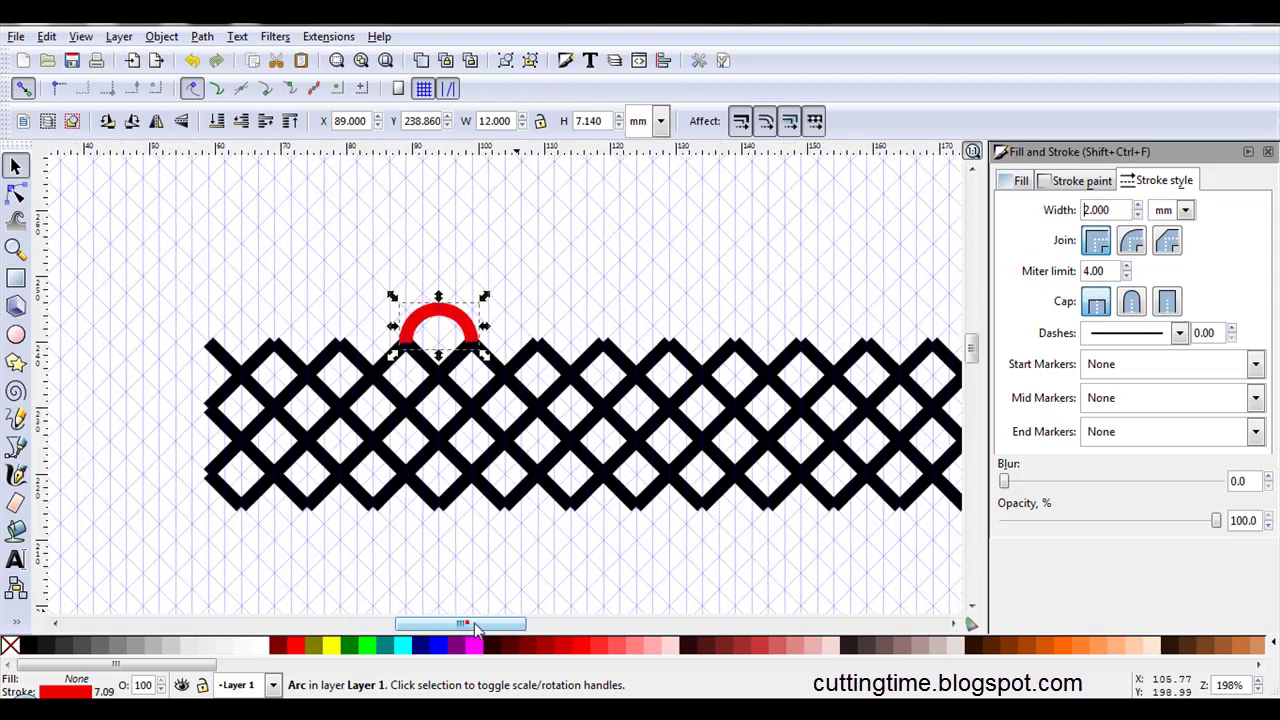
drag(467, 623, 497, 628)
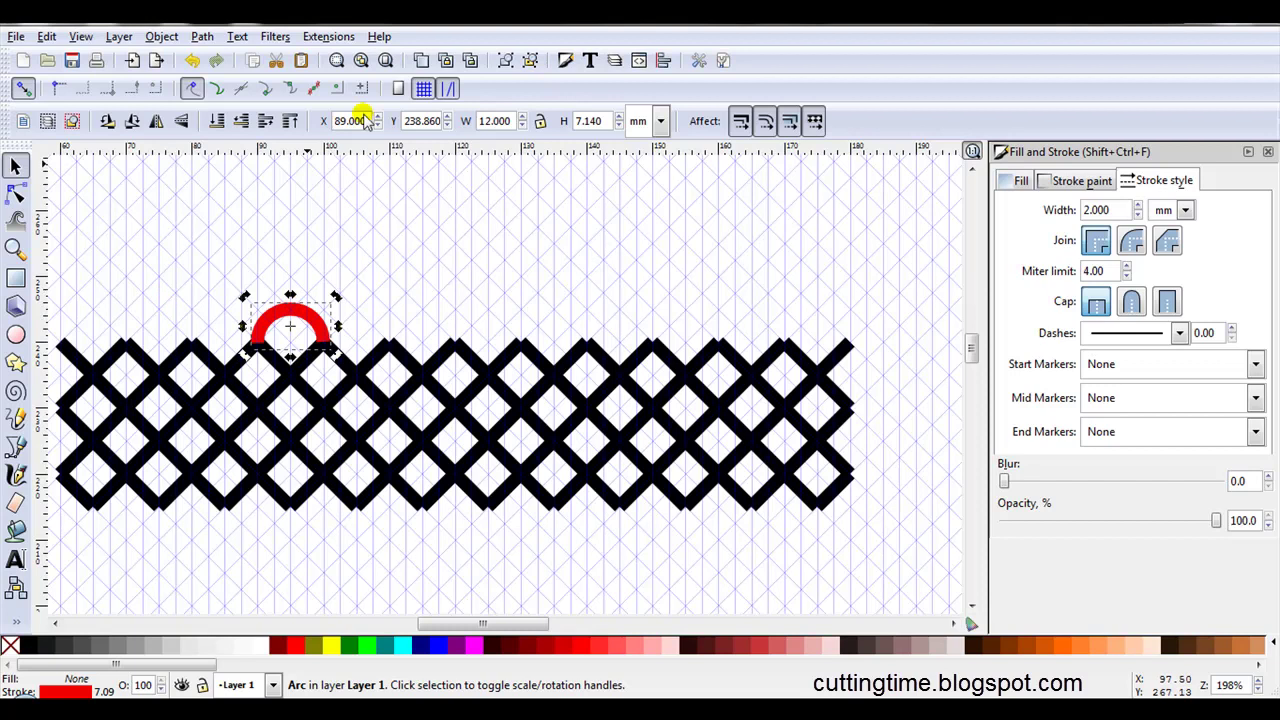
scroll(275, 317, up, 2)
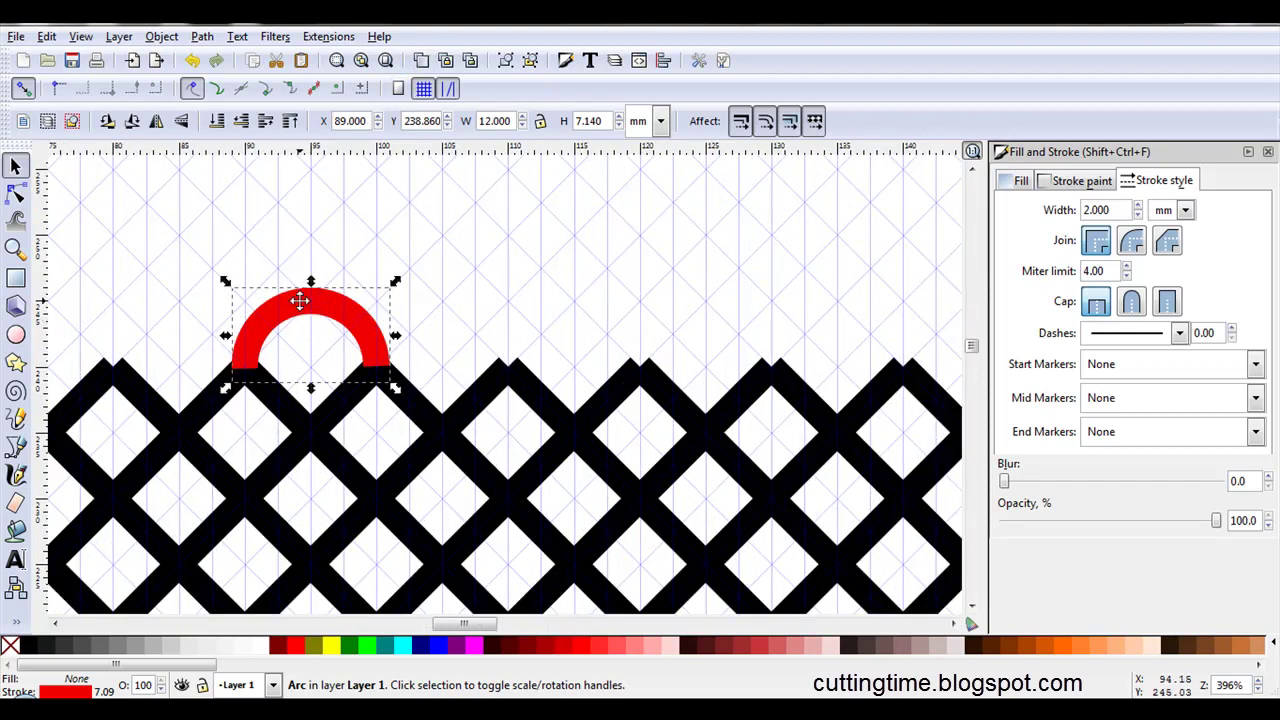
drag(305, 310, 709, 303)
key(space)
key(space)
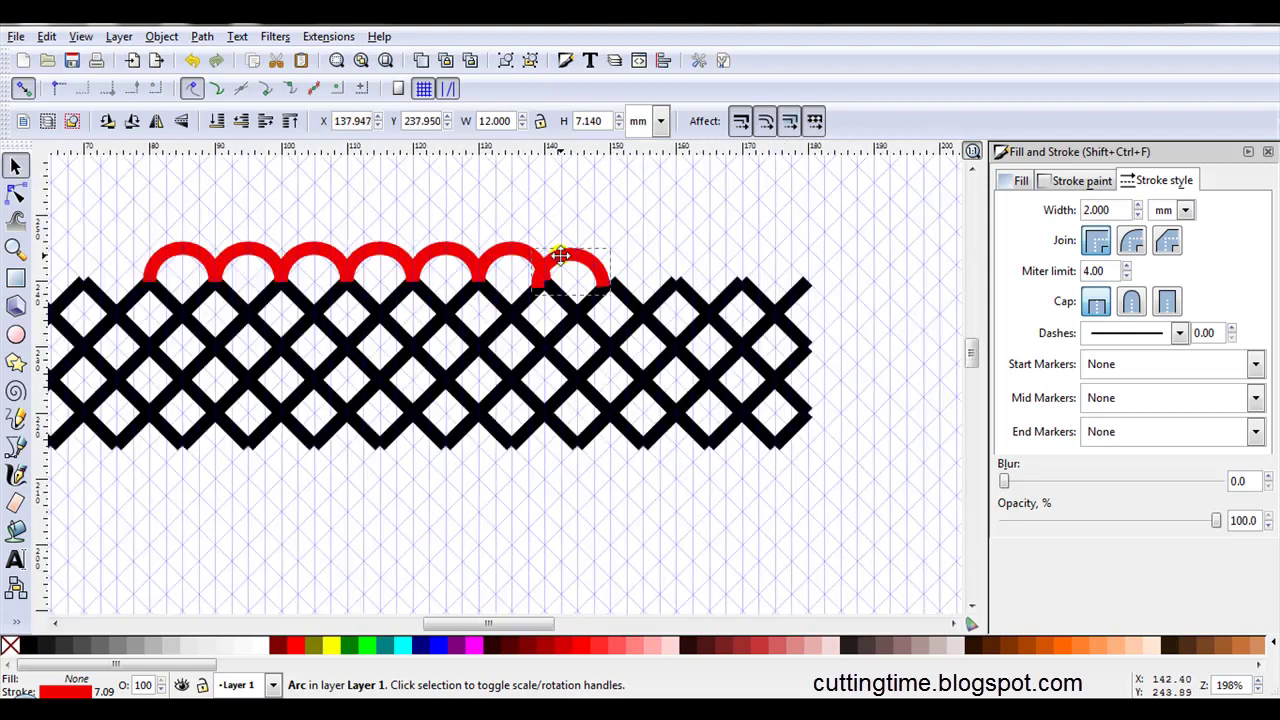
drag(561, 255, 205, 262)
key(space)
key(space)
key(space)
Toggle snapping to the grid off and then back on
scroll(205, 262, up, 5)
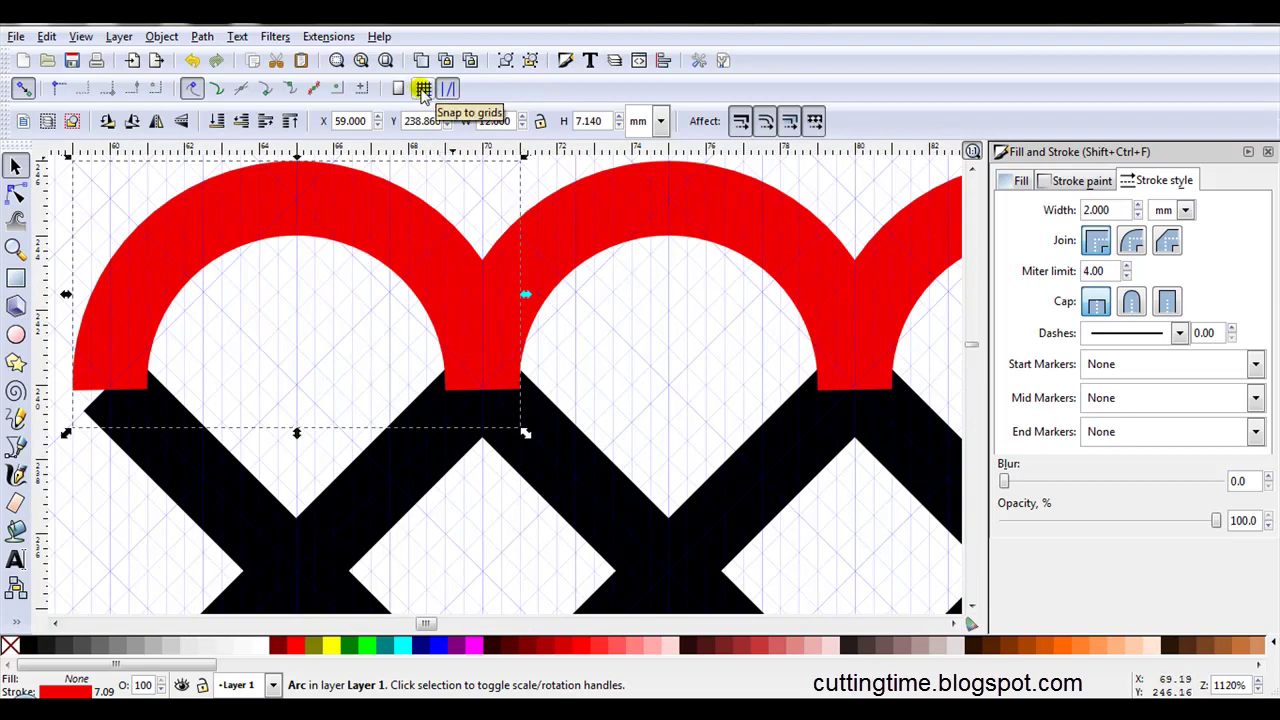
click(423, 89)
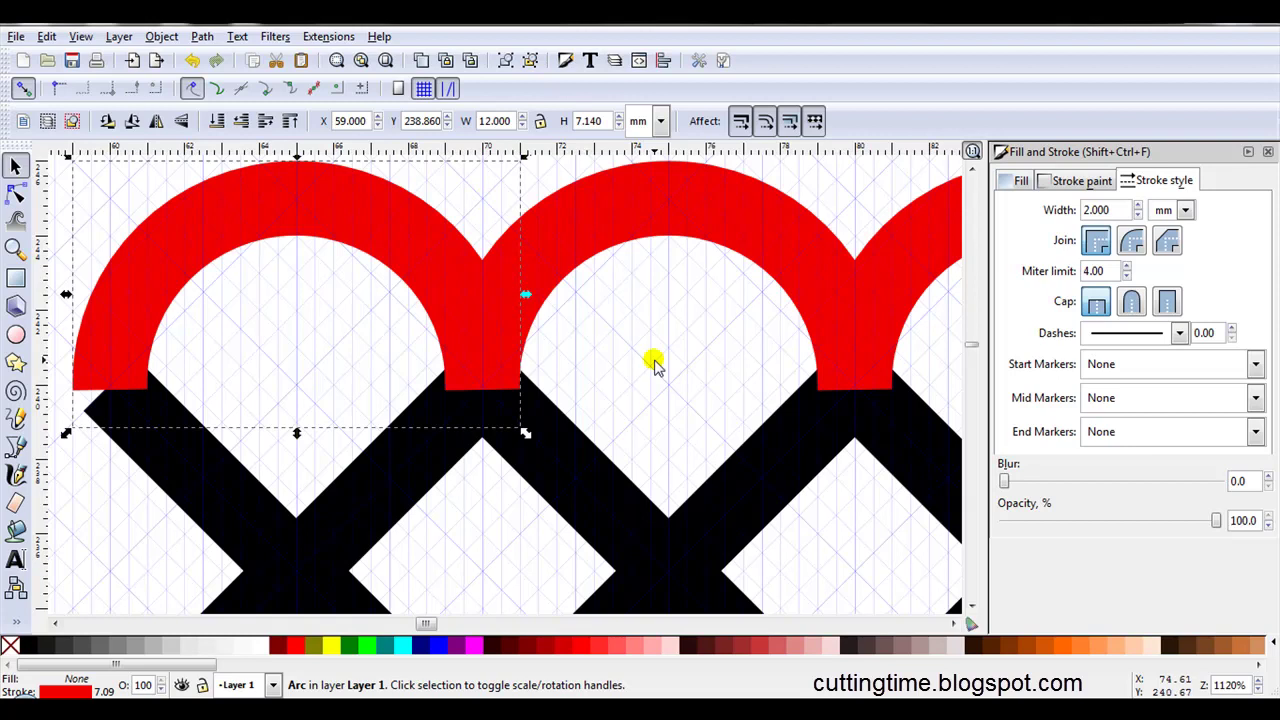
scroll(654, 363, down, 1)
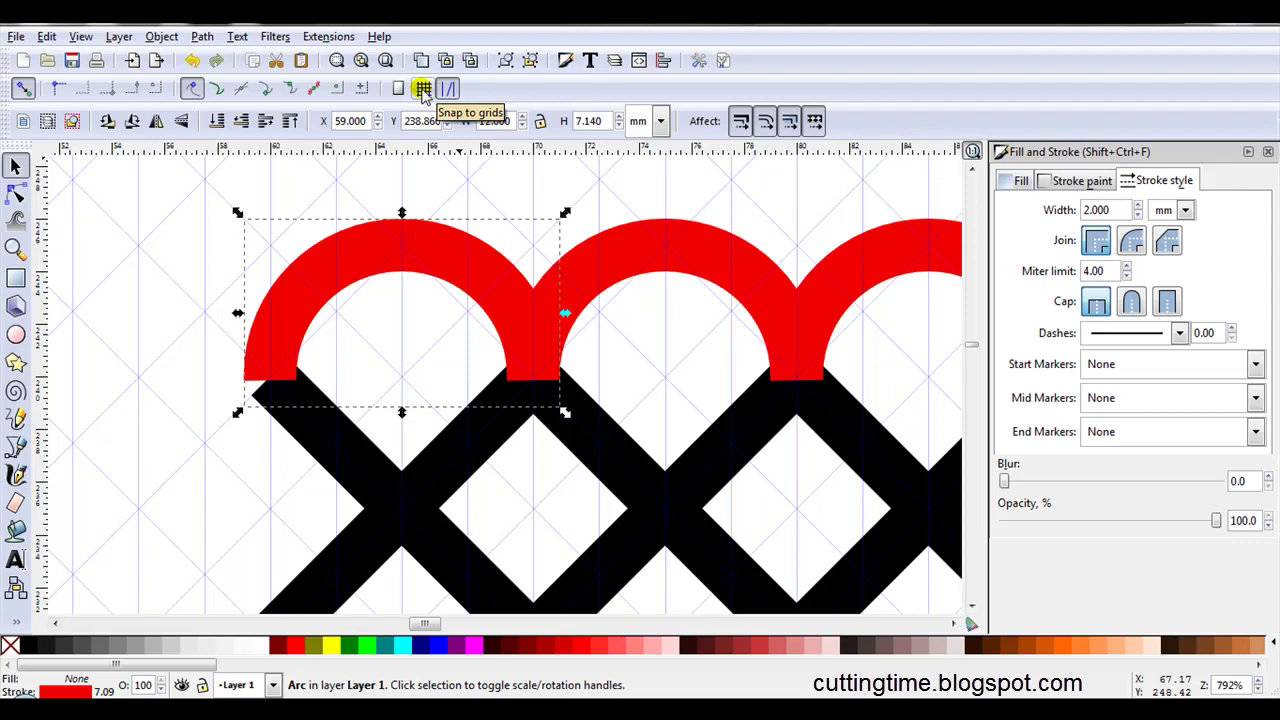
click(423, 90)
scroll(463, 308, down, 1)
scroll(463, 308, down, 3)
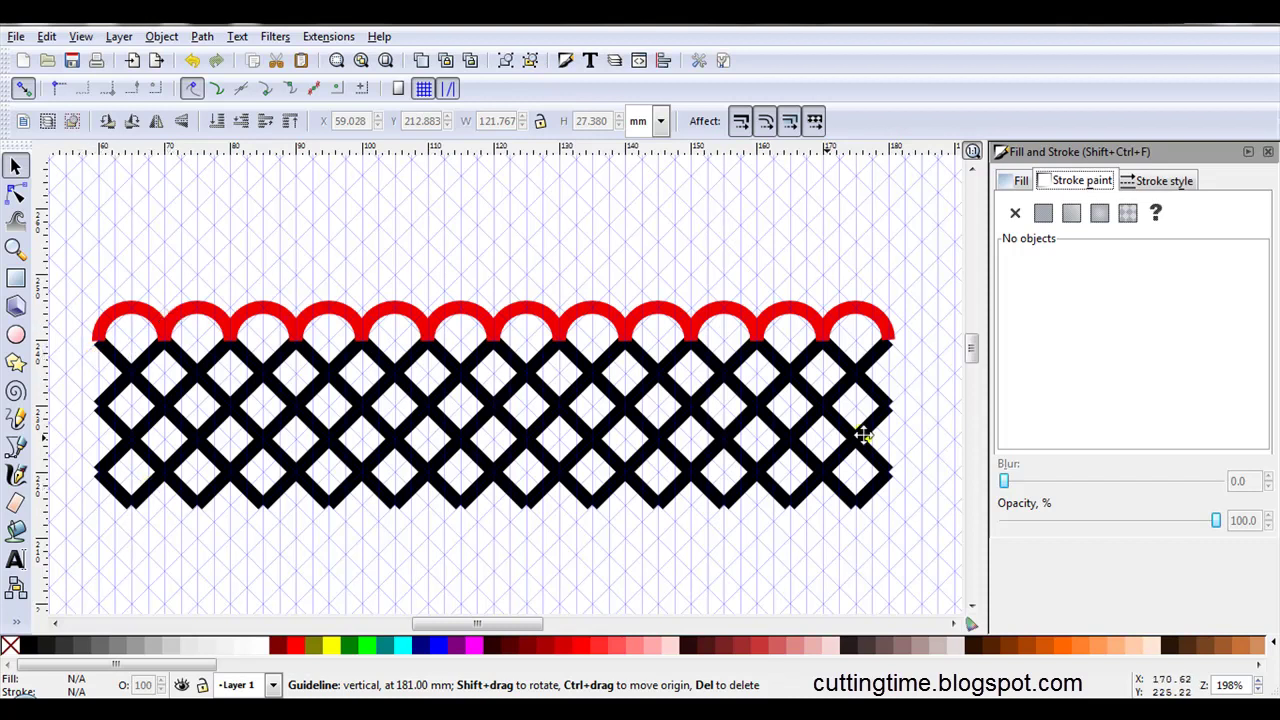
Draw a rectangle around the whole lattice with a red outline and no fill
click(16, 278)
mouse_move(93, 343)
mouse_down()
mouse_move(374, 443)
mouse_move(628, 503)
mouse_move(903, 516)
mouse_up()
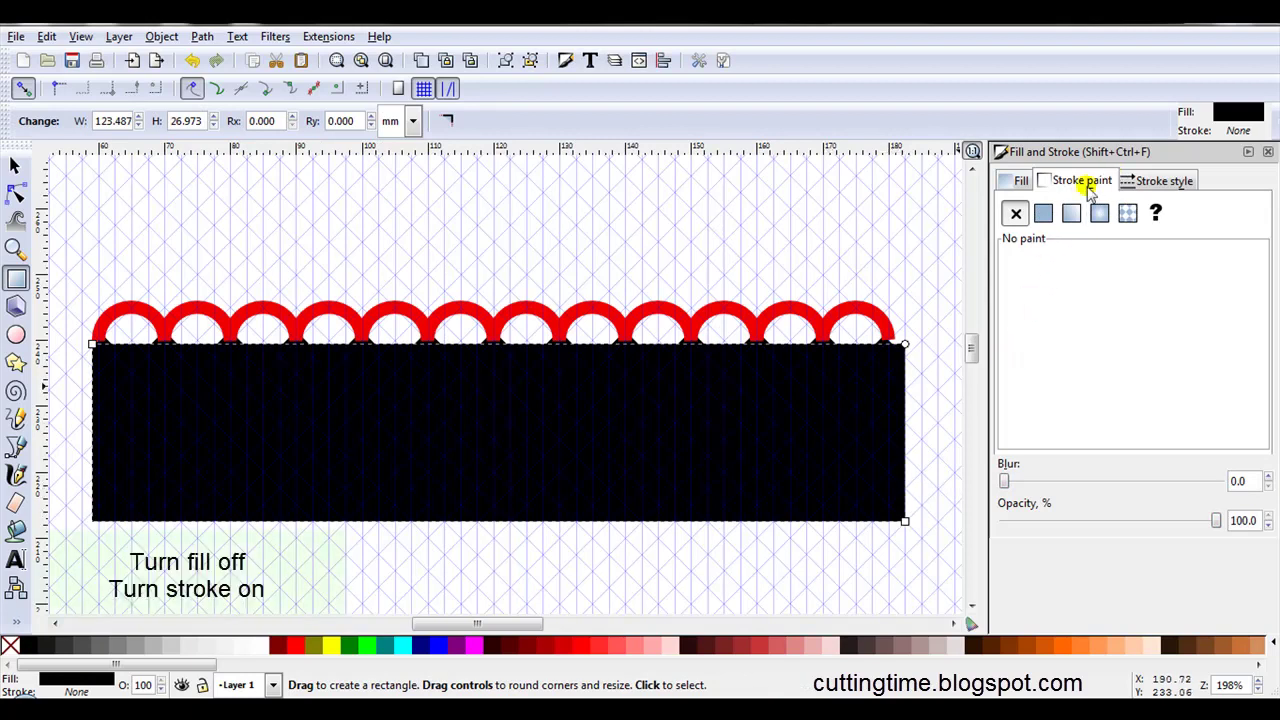
click(1043, 214)
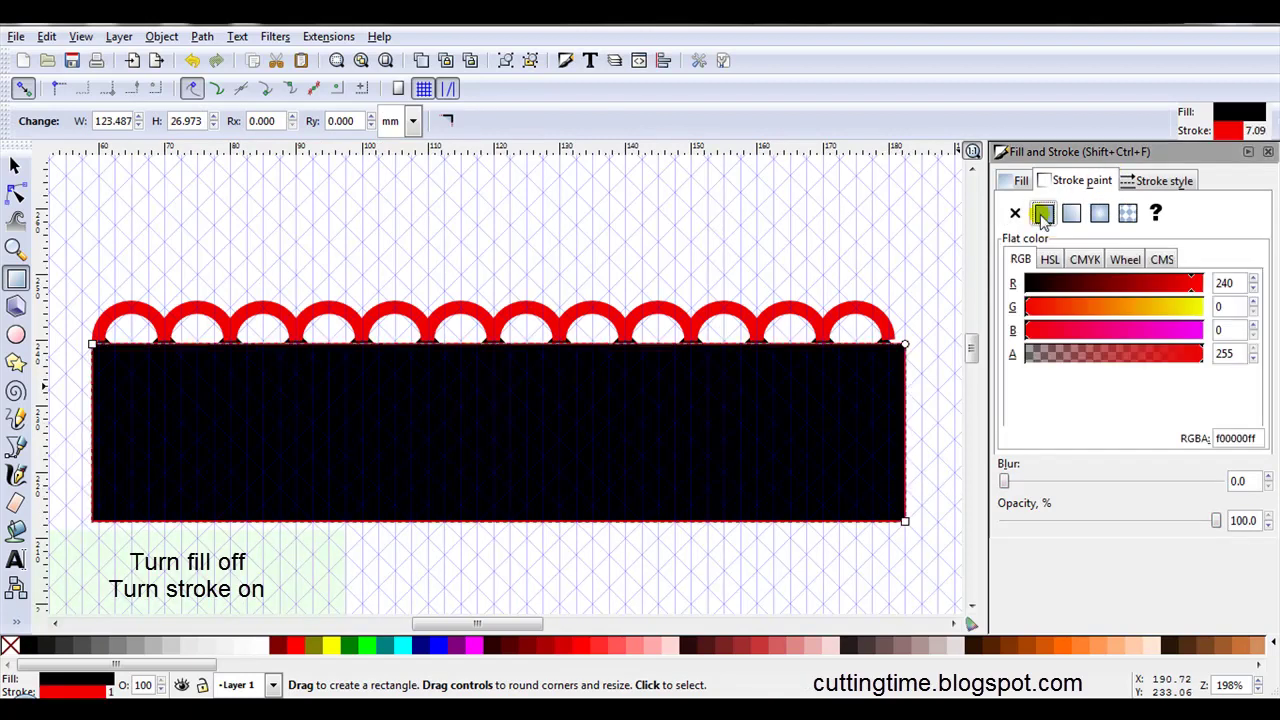
click(1016, 182)
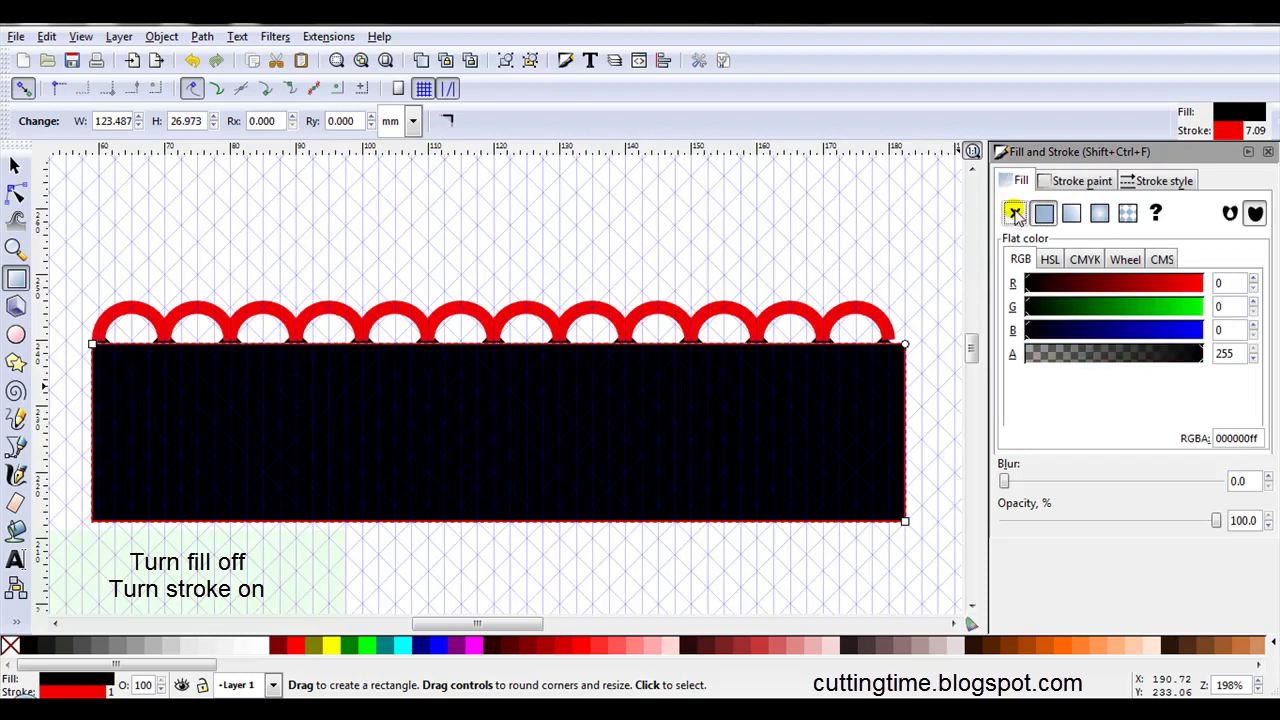
click(1014, 215)
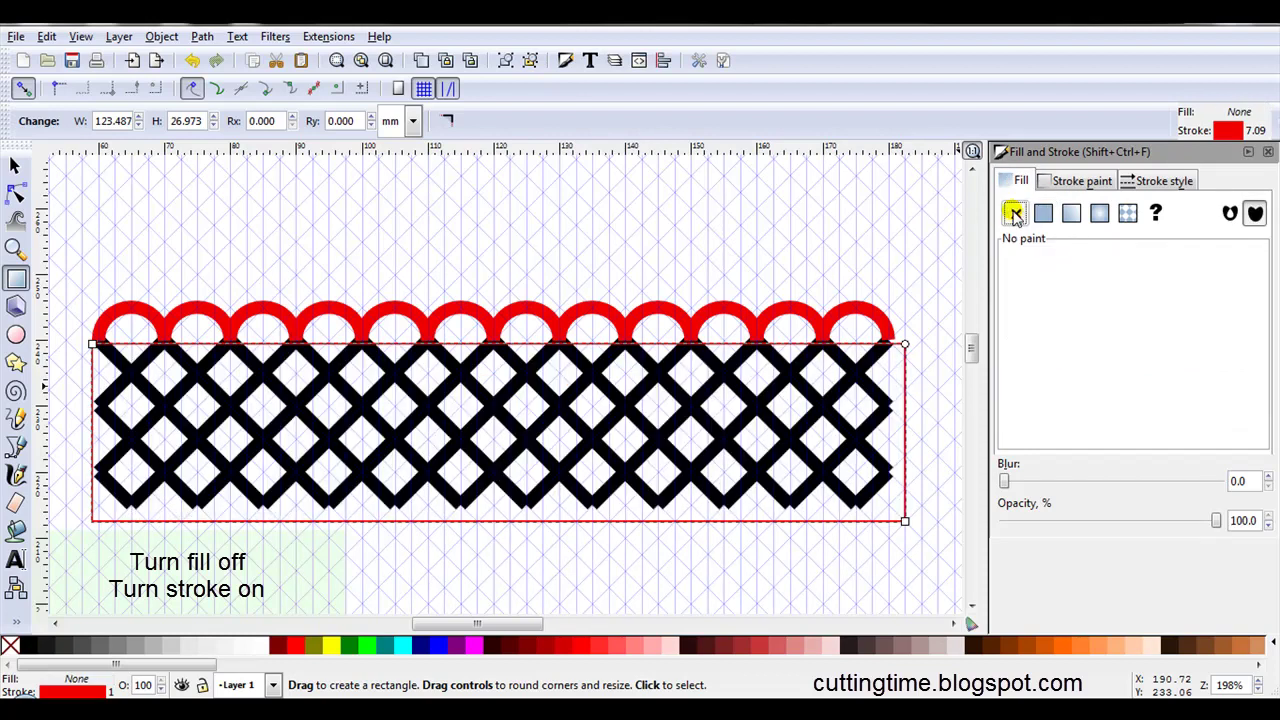
Set the rectangle's stroke width to 2 mm
click(1131, 188)
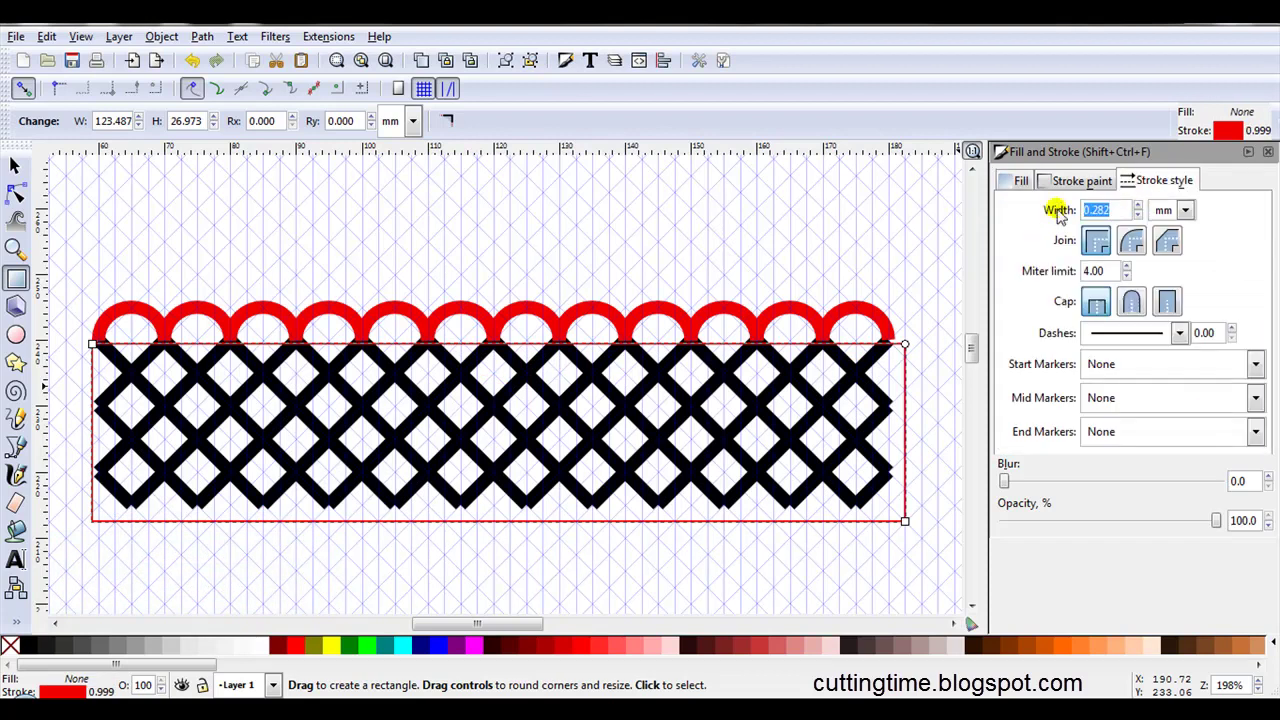
text(2)
key(Return)
Raise the border's bottom edge and pull its right edge in toward the lattice
key(s)
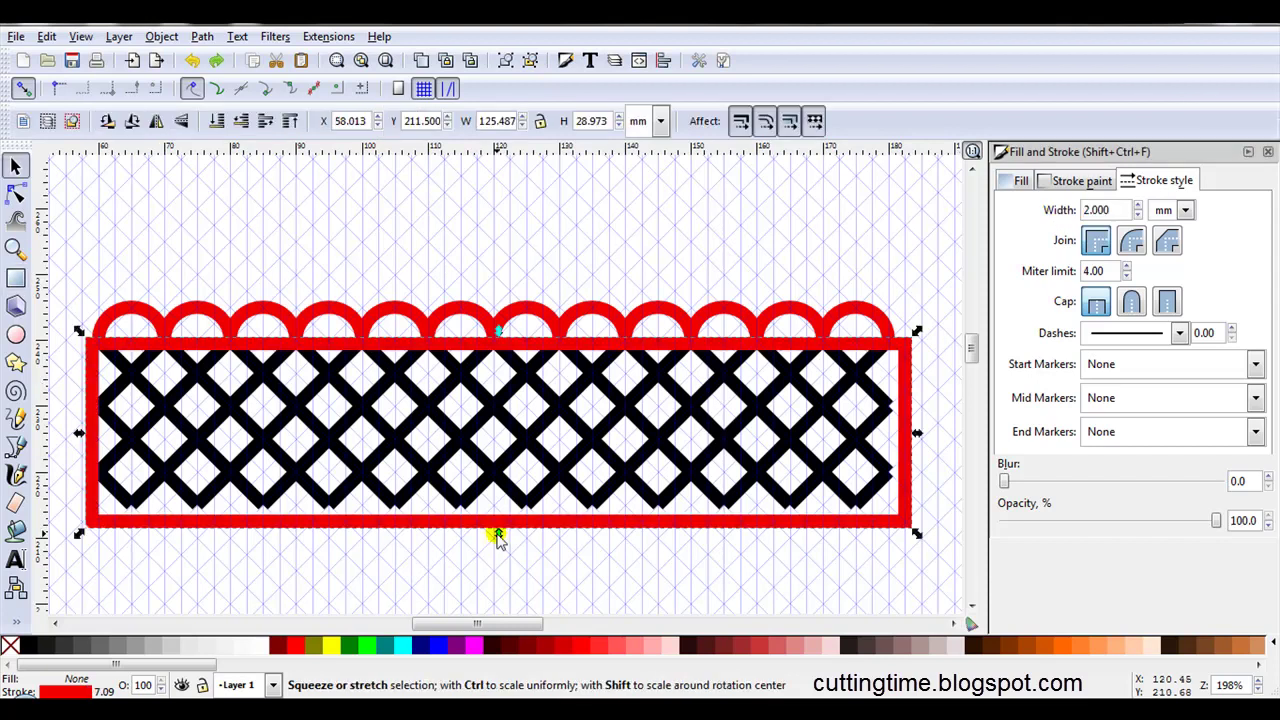
drag(498, 538, 500, 530)
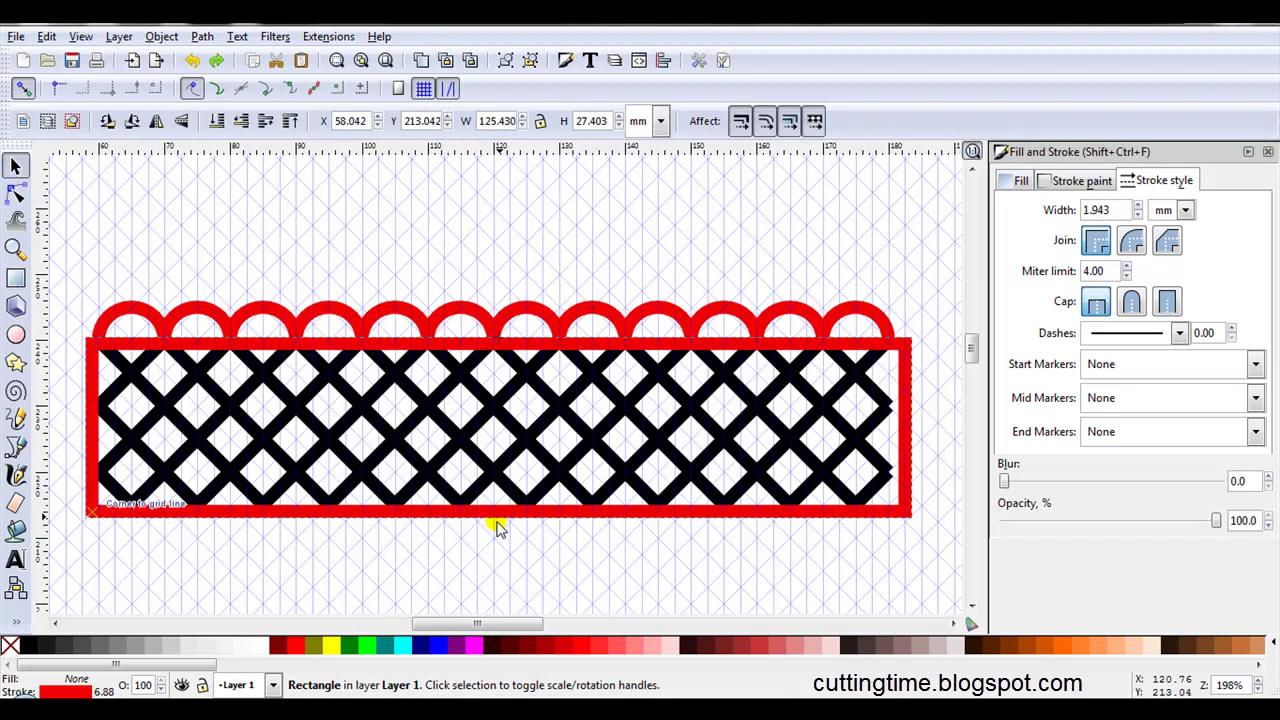
drag(916, 430, 908, 429)
scroll(908, 429, up, 3)
mouse_move(863, 571)
mouse_down()
mouse_move(883, 571)
mouse_move(852, 589)
mouse_up()
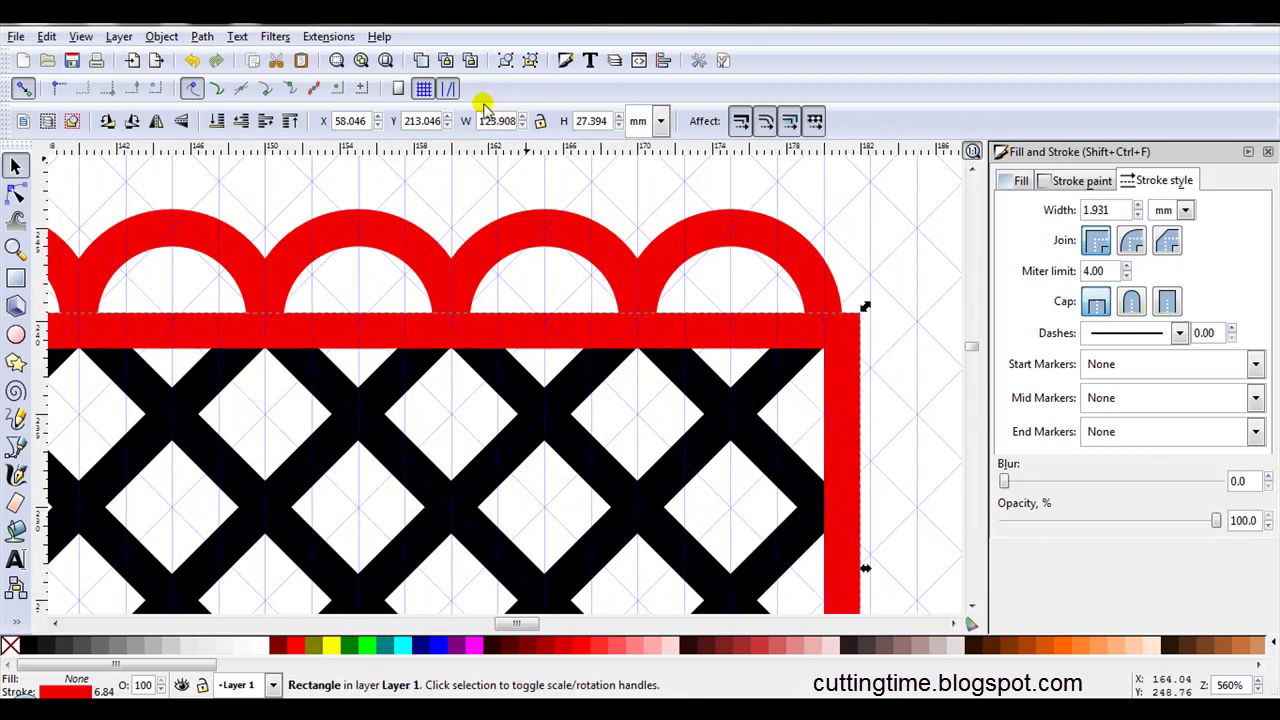
With grid snapping off, fit the right and left edges: 122.024 mm wide at X 58.973
click(424, 89)
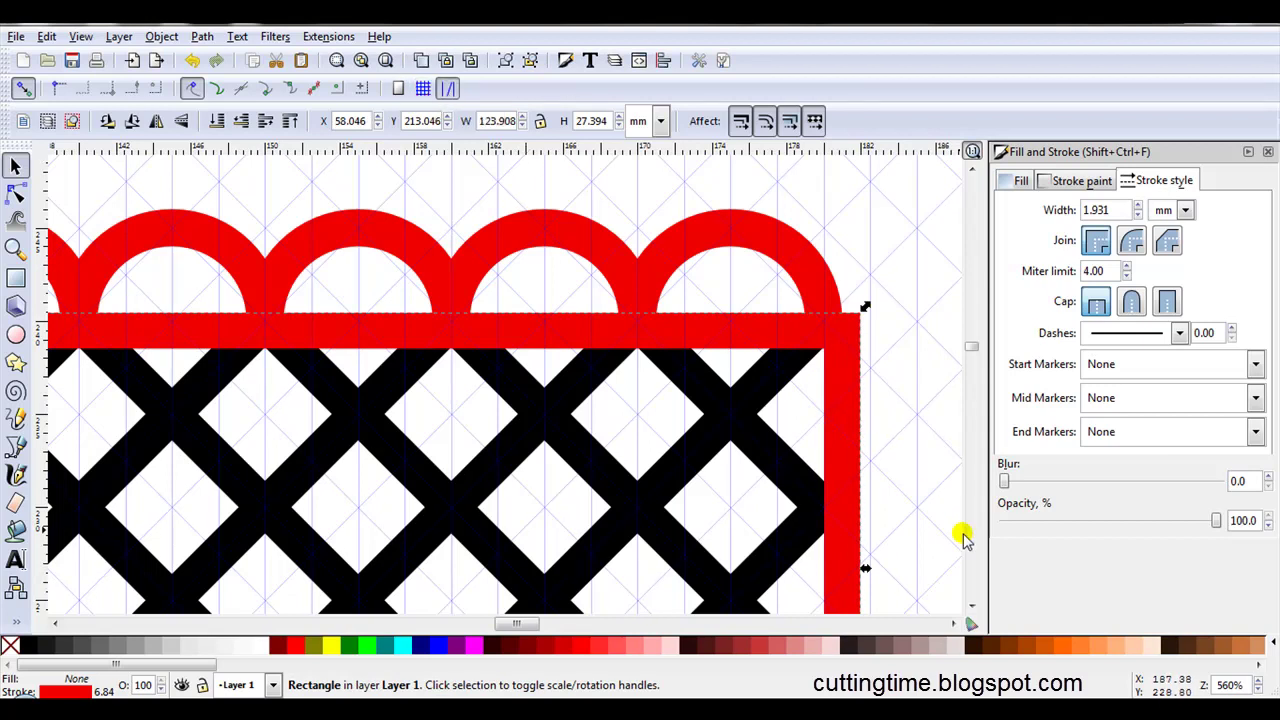
drag(866, 570, 848, 574)
scroll(814, 229, up, 2)
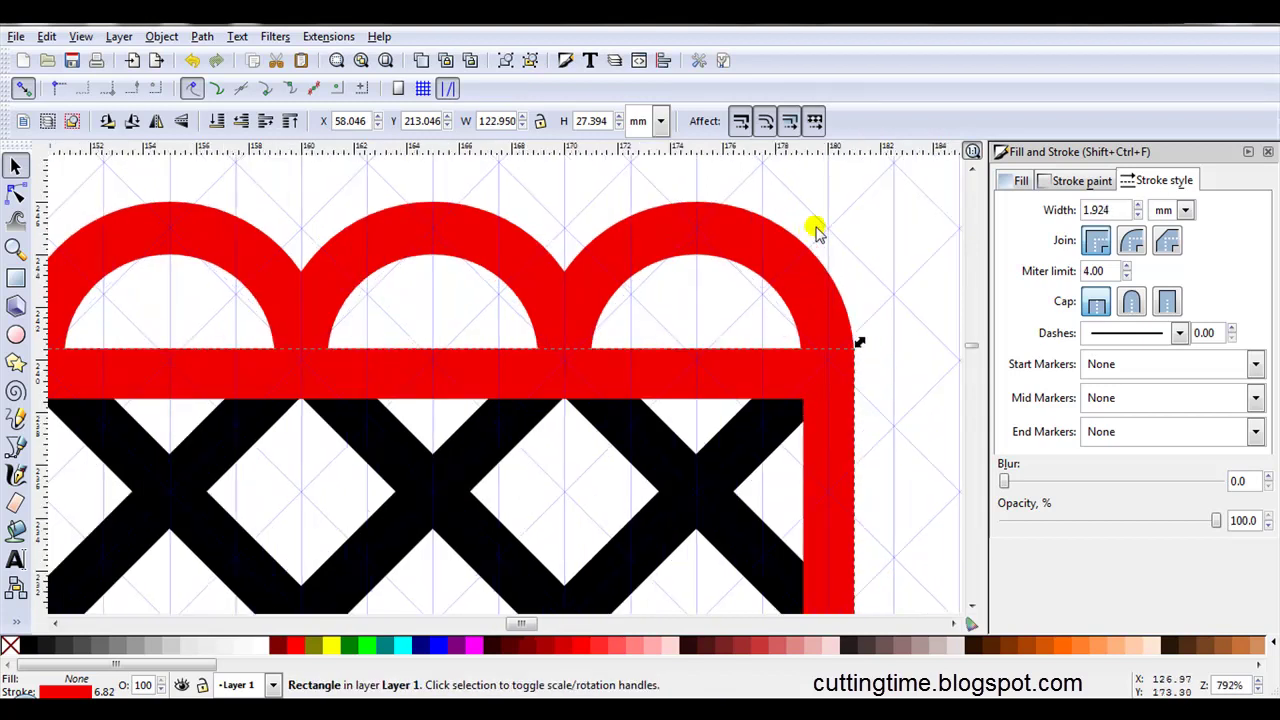
scroll(880, 400, down, 3)
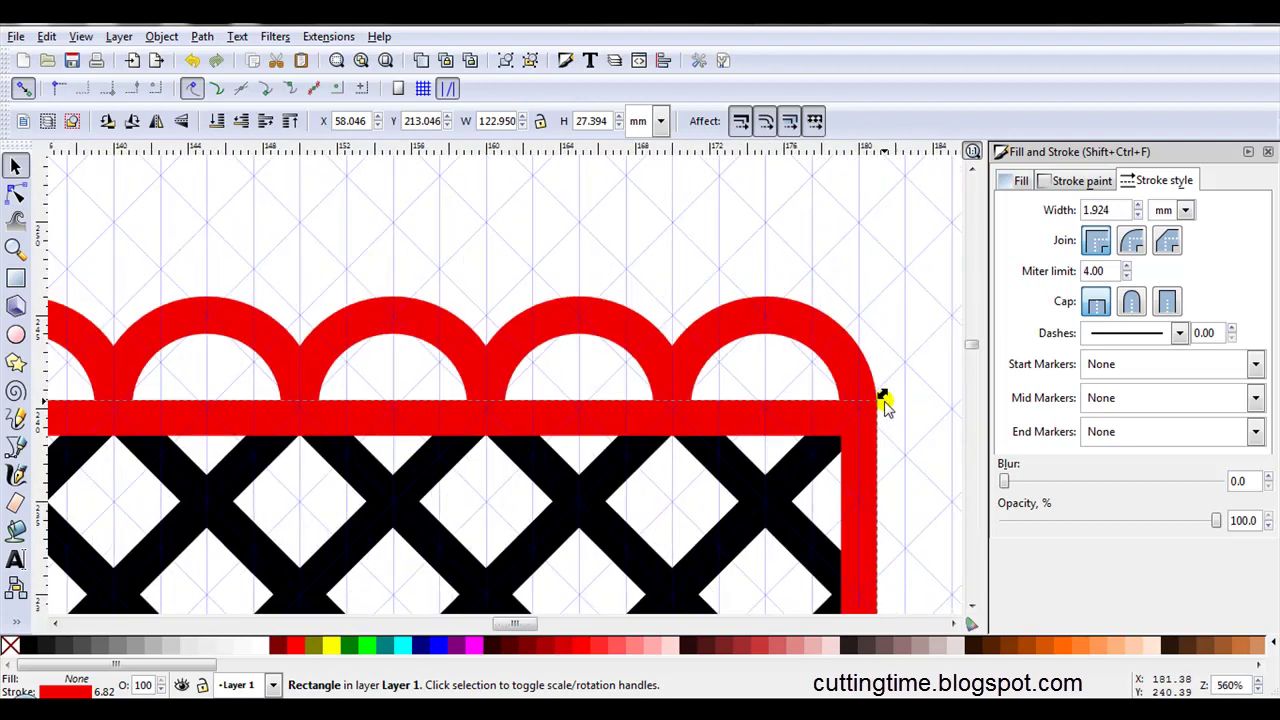
click(78, 624)
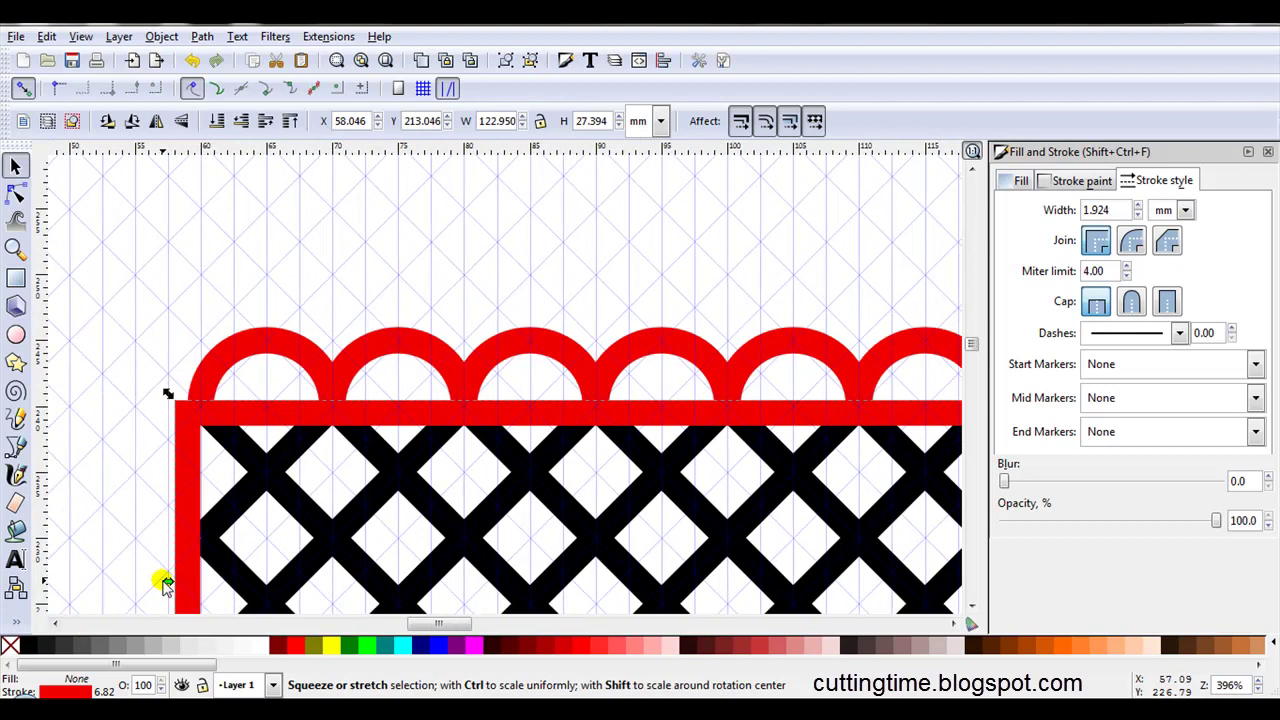
scroll(200, 590, up, 1)
drag(166, 583, 251, 591)
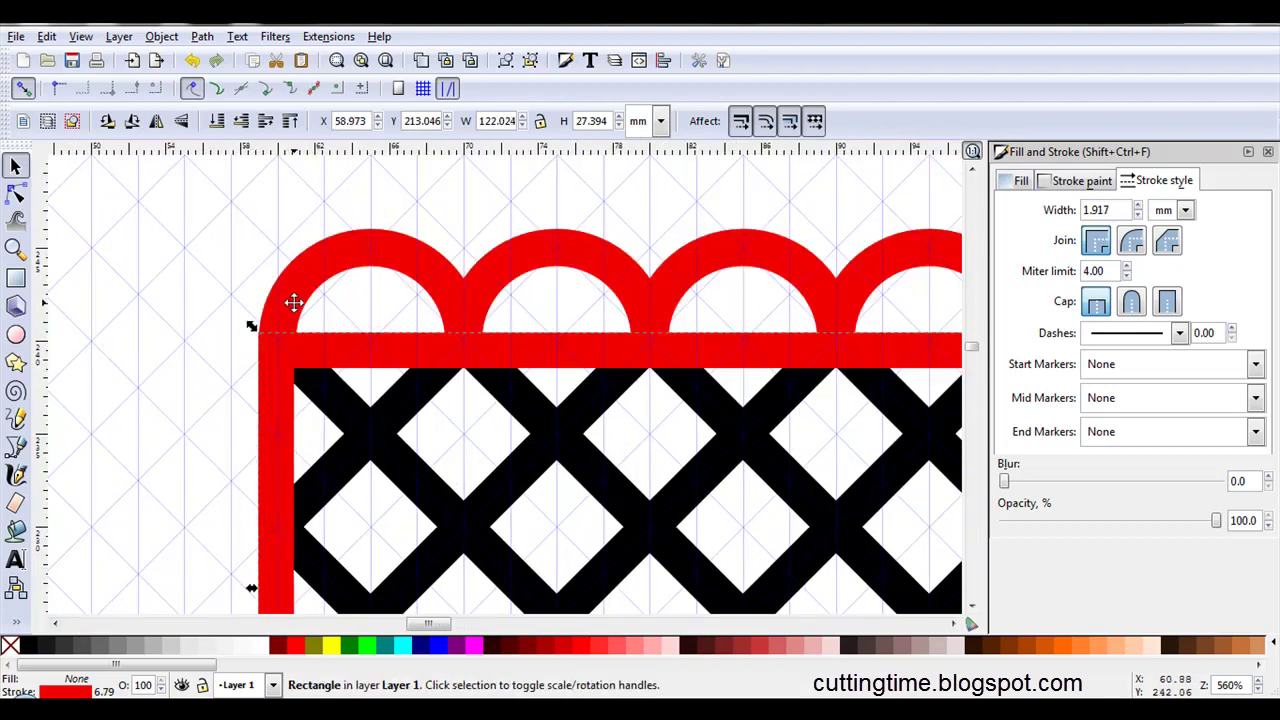
scroll(229, 386, down, 4)
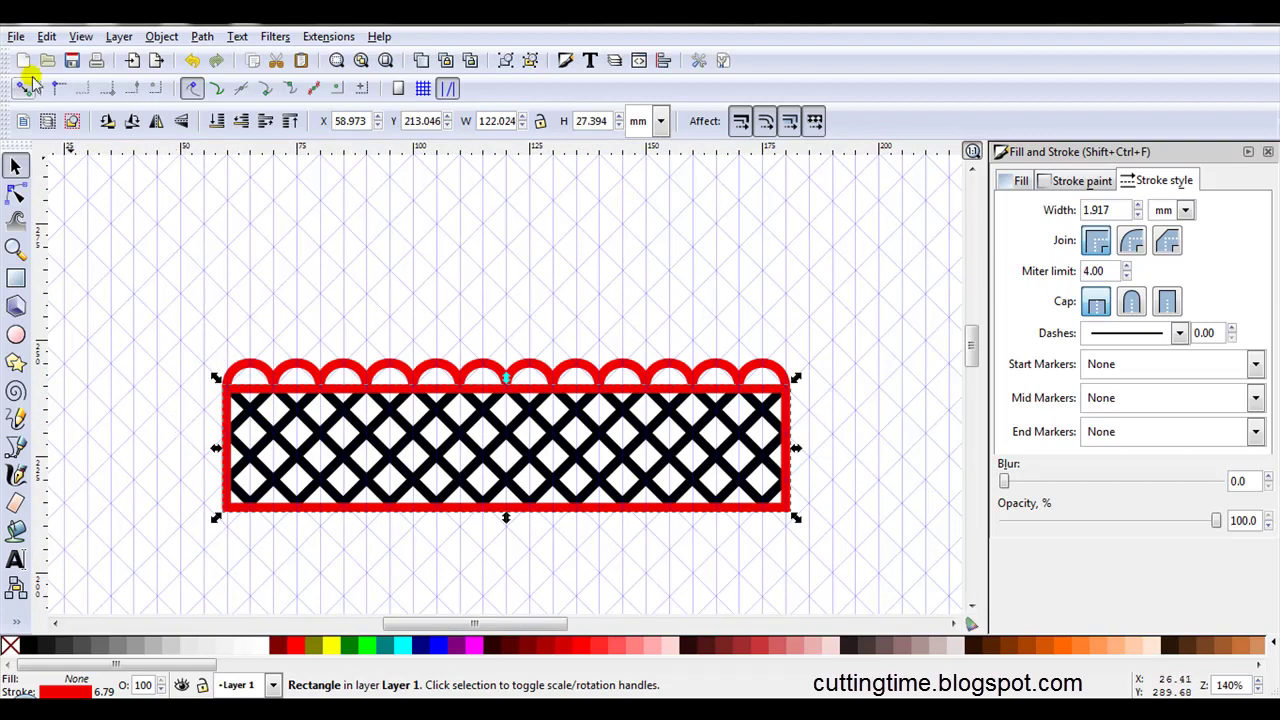
Hide the canvas grid
click(80, 36)
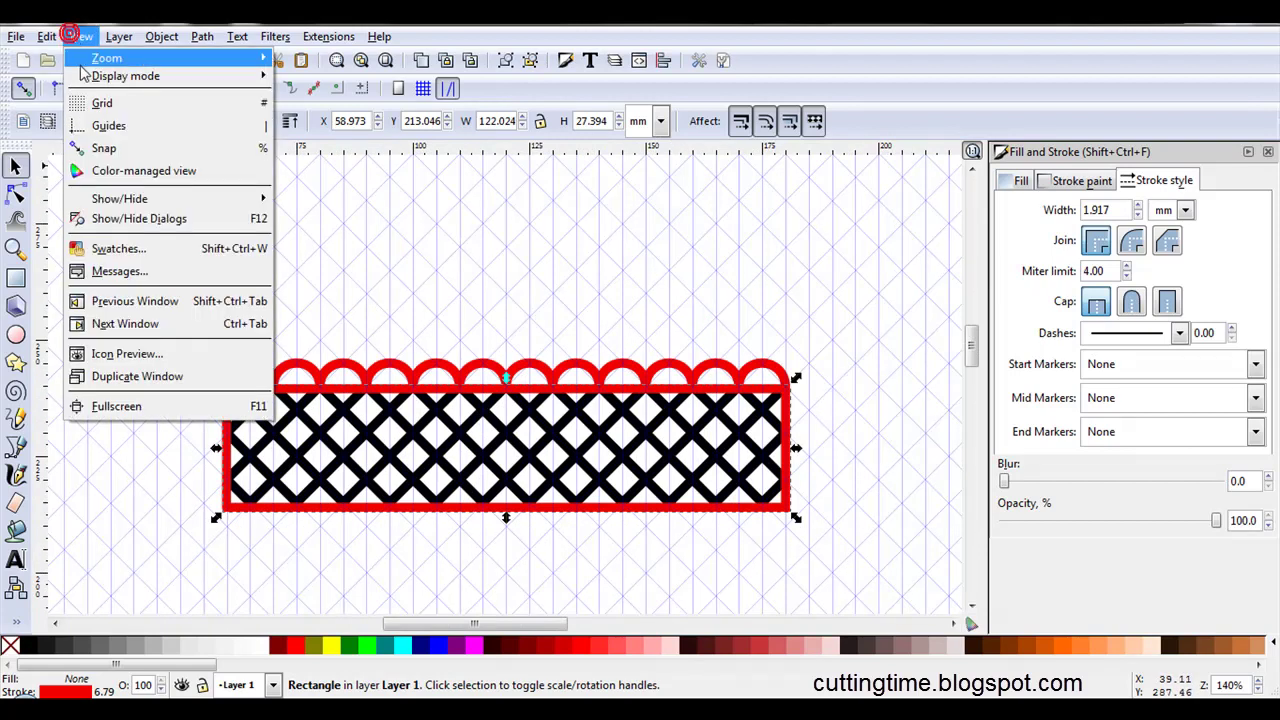
click(91, 102)
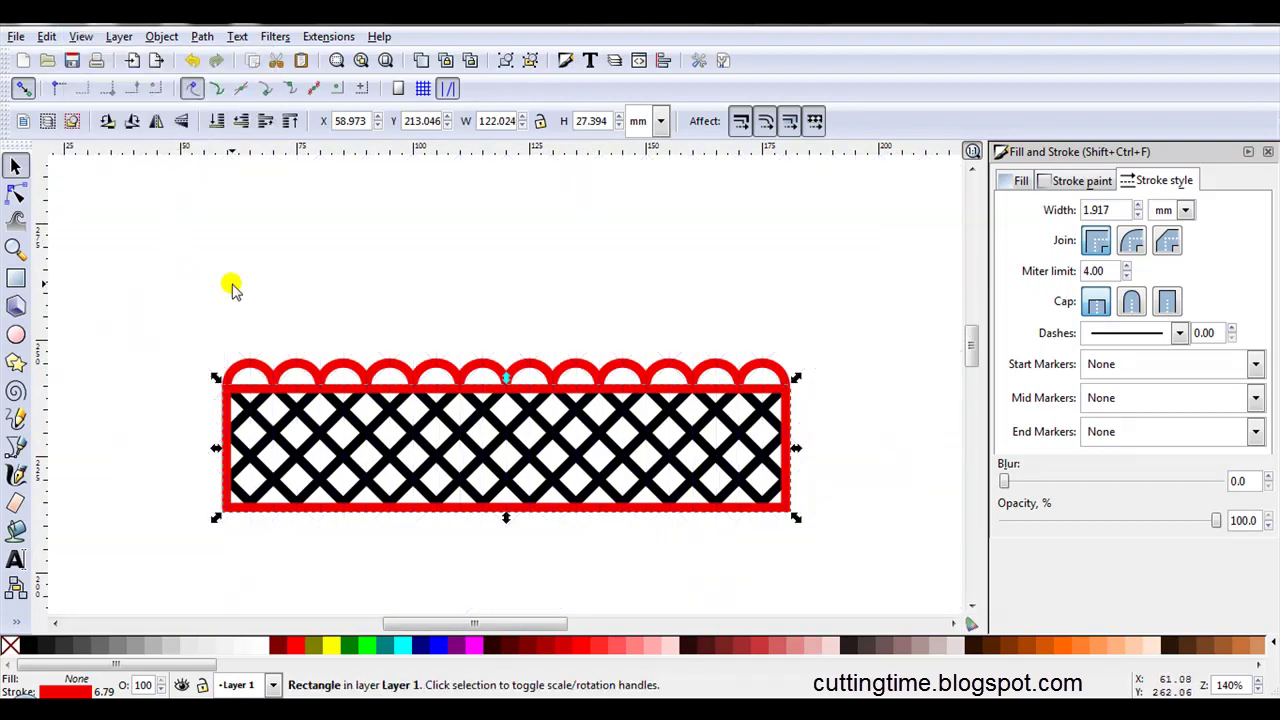
click(554, 565)
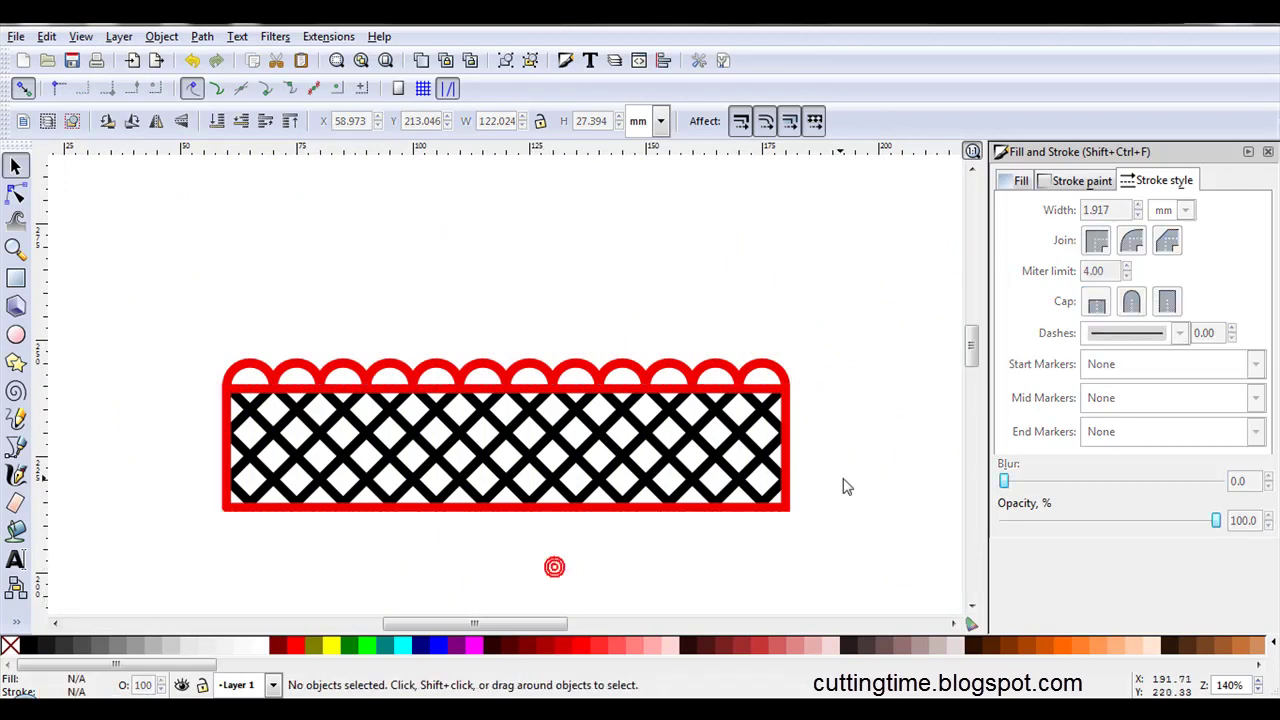
click(790, 500)
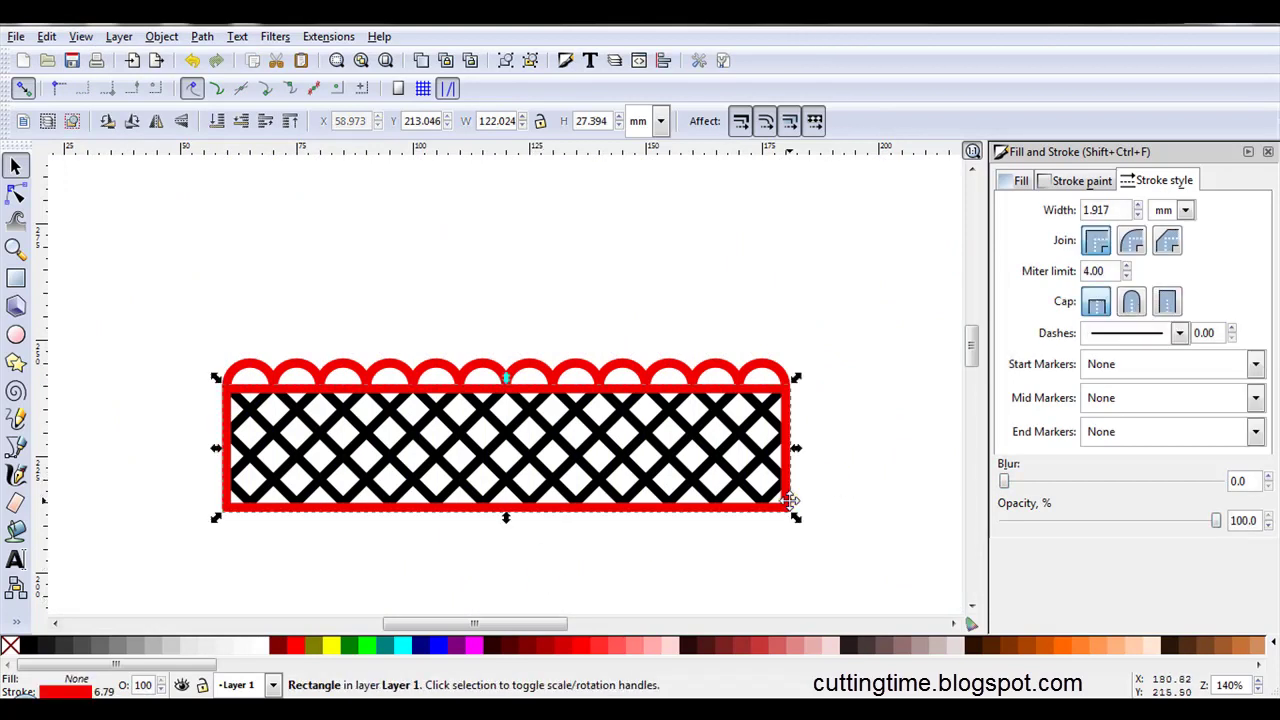
Switch the display mode to Outline and deselect everything
click(80, 36)
mouse_move(100, 76)
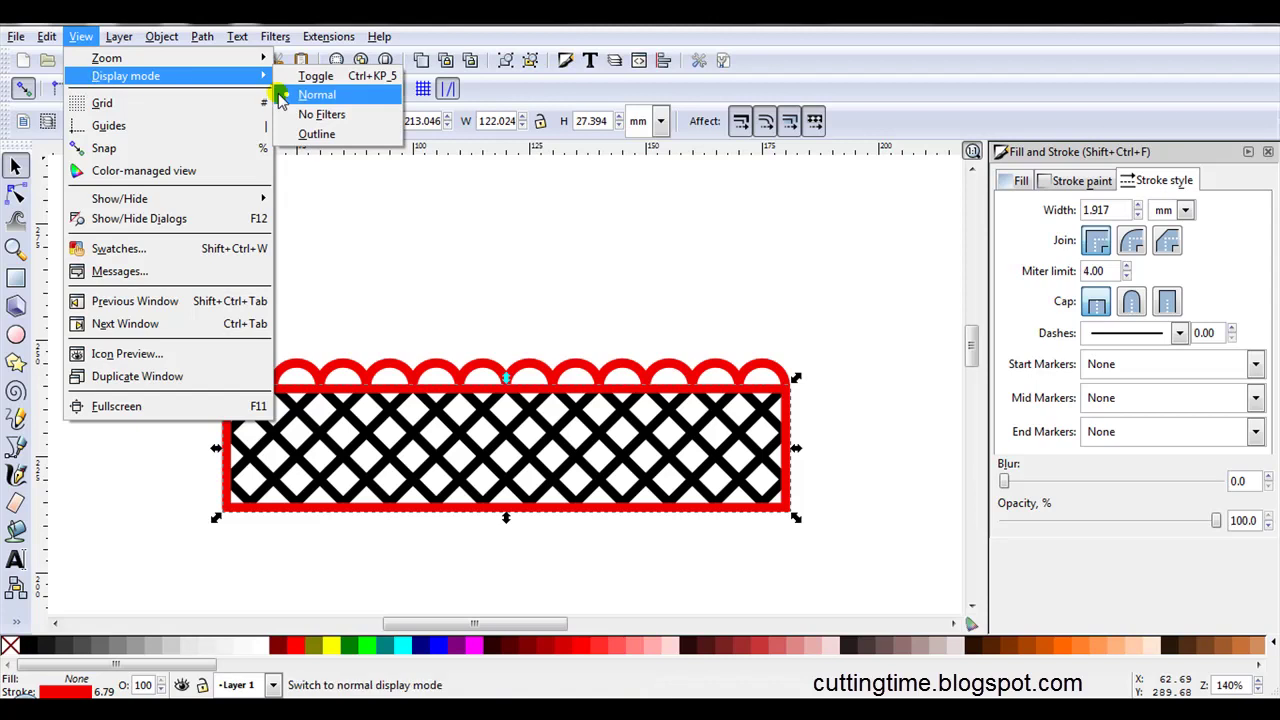
click(305, 134)
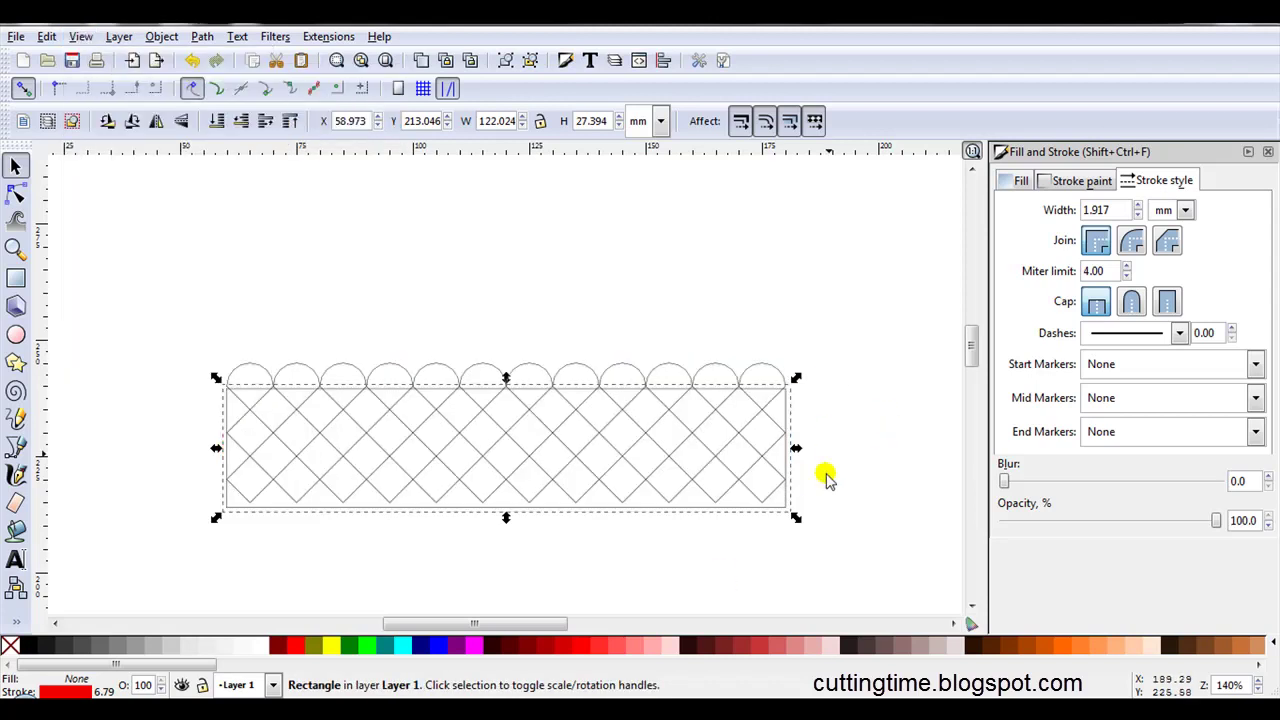
click(478, 340)
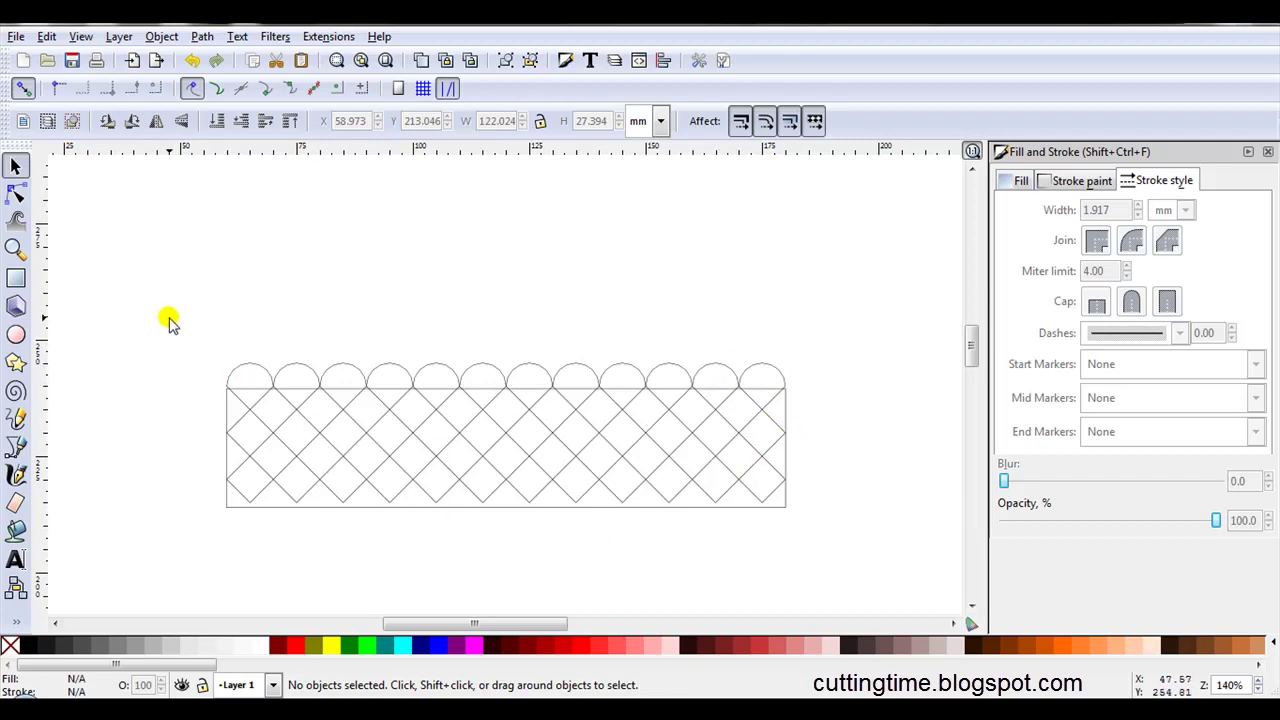
Select every object in the pattern and convert all strokes to paths
drag(168, 322, 843, 560)
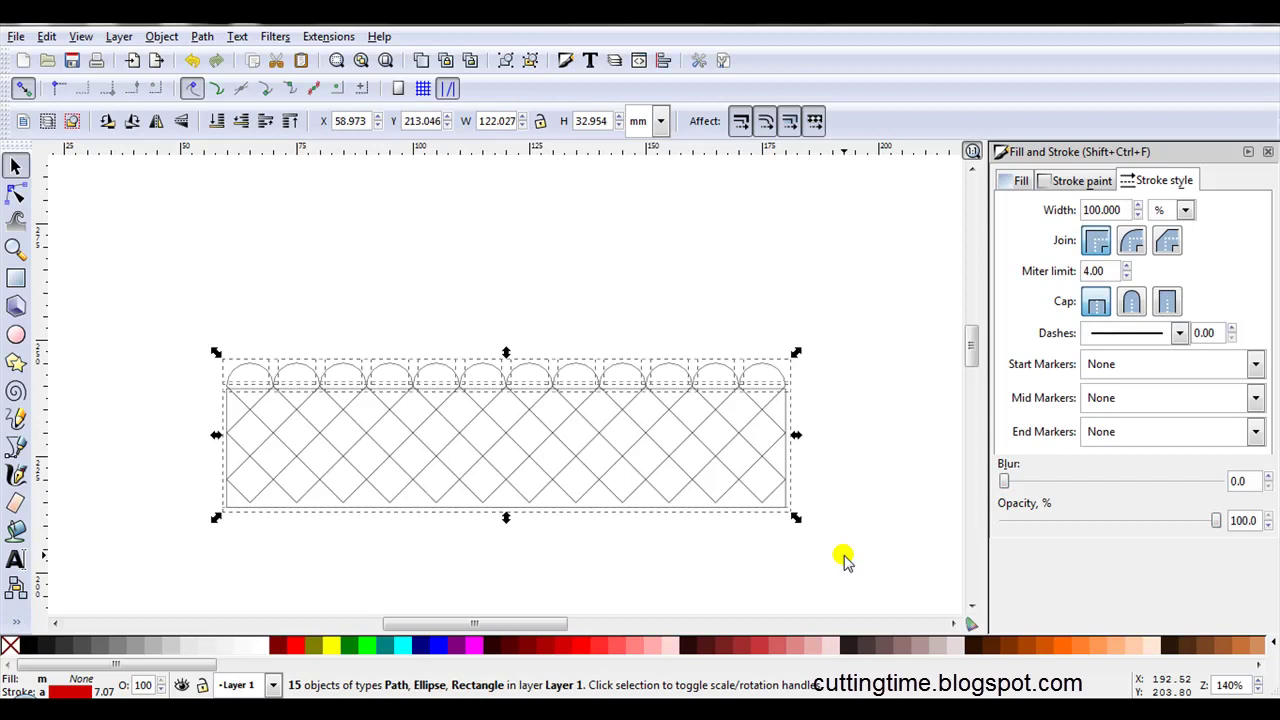
click(202, 36)
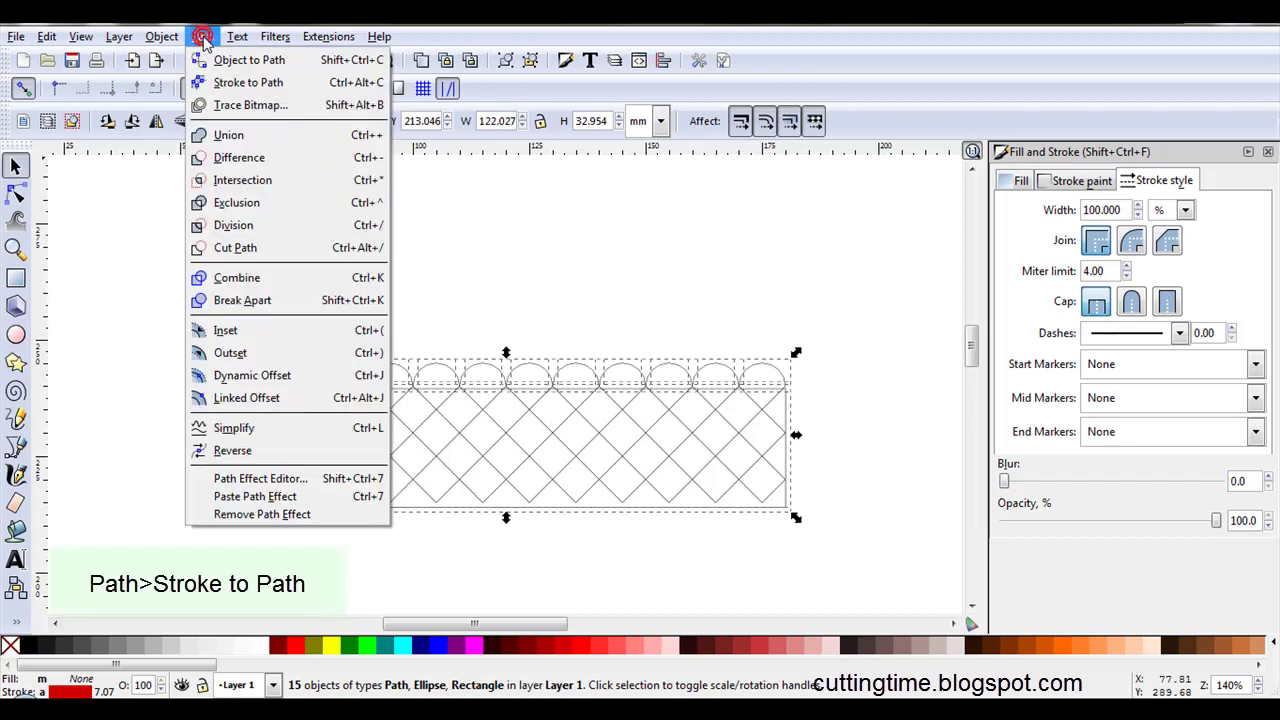
click(307, 88)
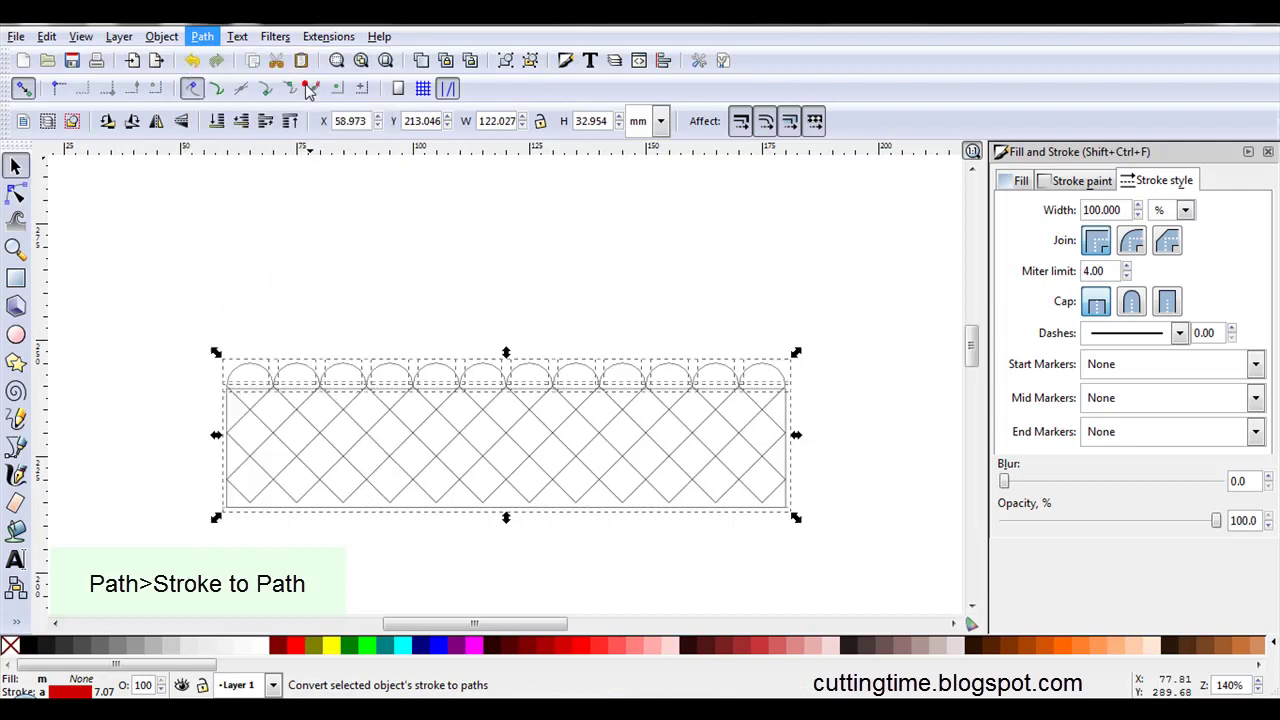
click(489, 543)
Select all 15 converted paths and union them into one path
scroll(489, 543, up, 1)
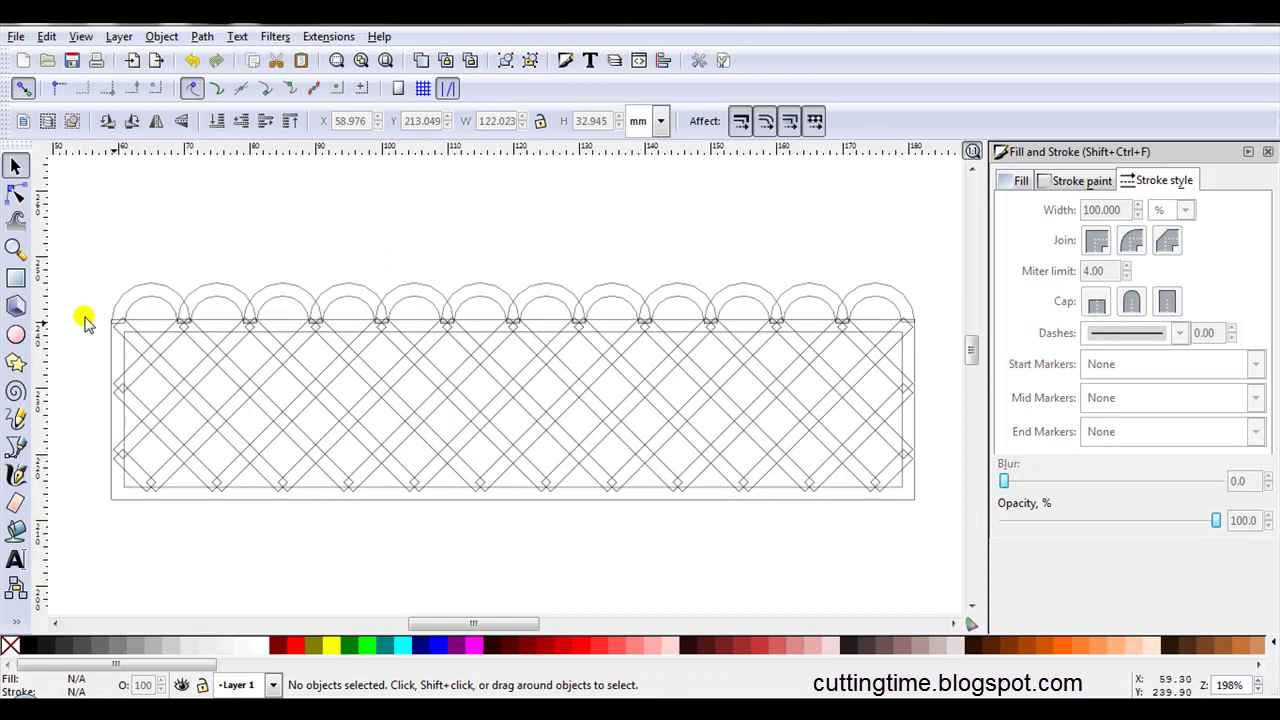
mouse_move(66, 254)
mouse_down()
mouse_move(946, 517)
mouse_move(948, 556)
mouse_up()
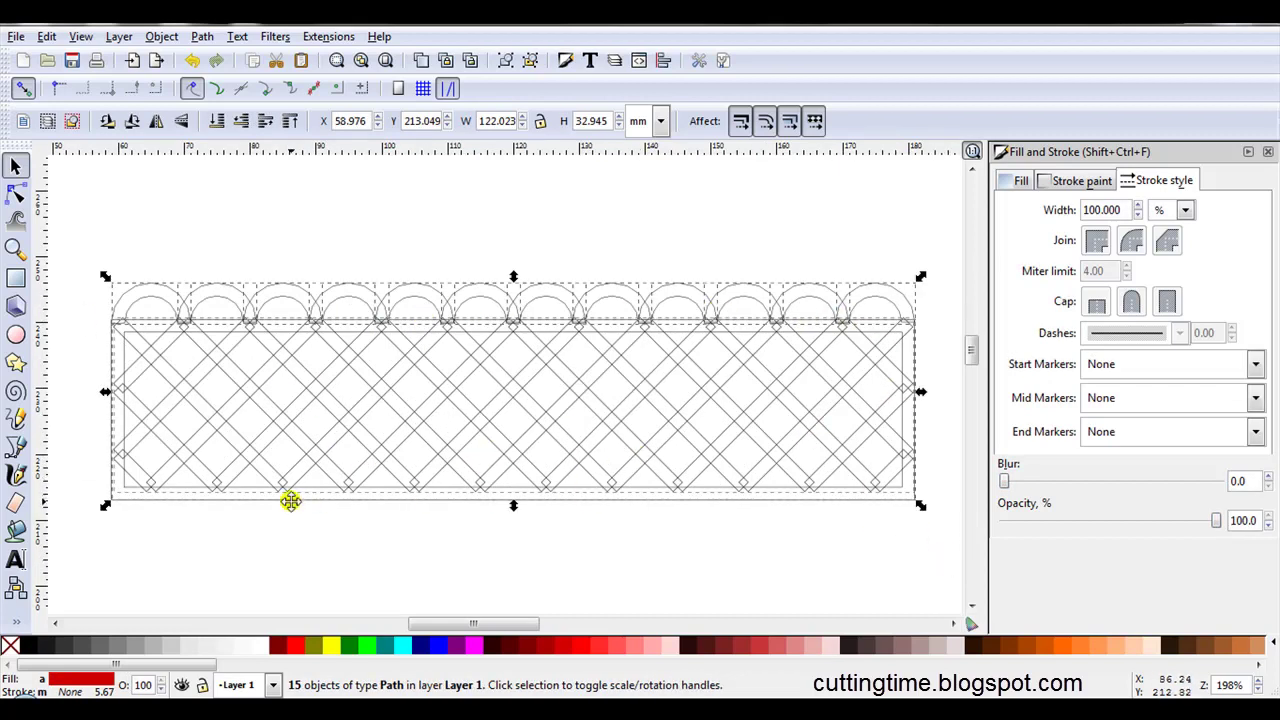
click(205, 37)
click(226, 135)
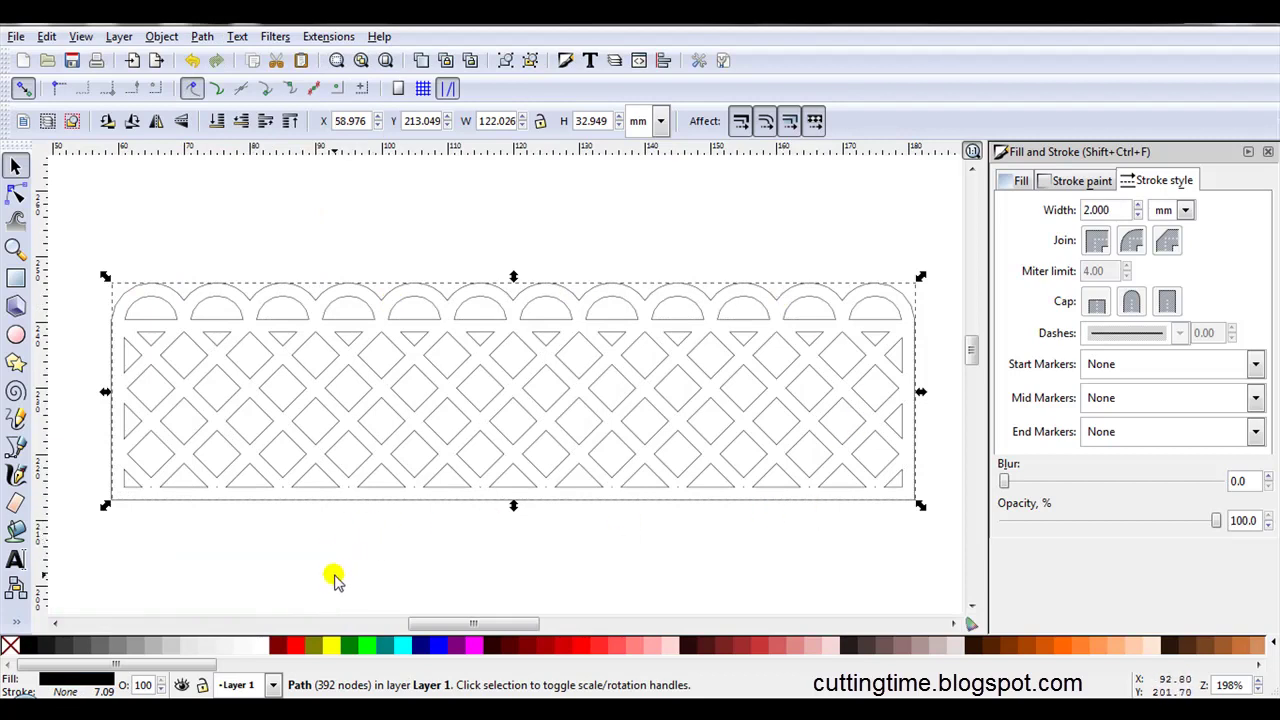
In node editing, delete three stray nodes along the lattice's bottom edge
ctrl+scroll(263, 543, up, 4)
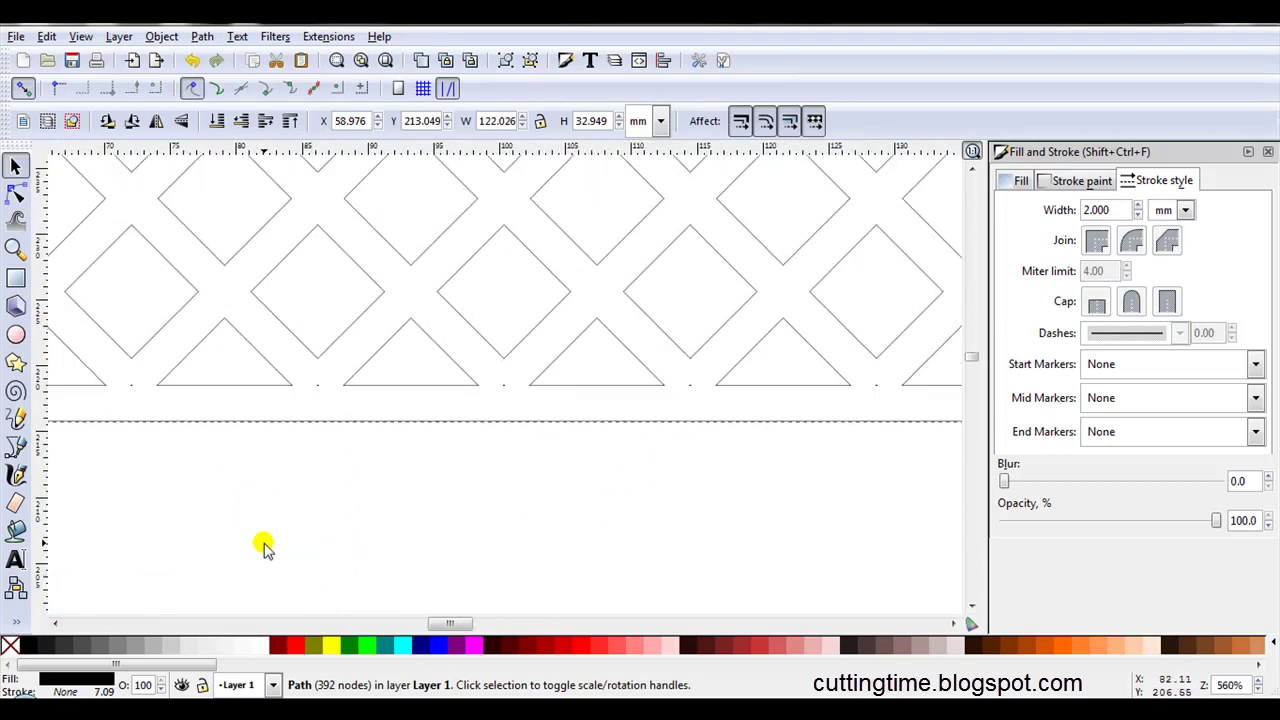
double_click(337, 320)
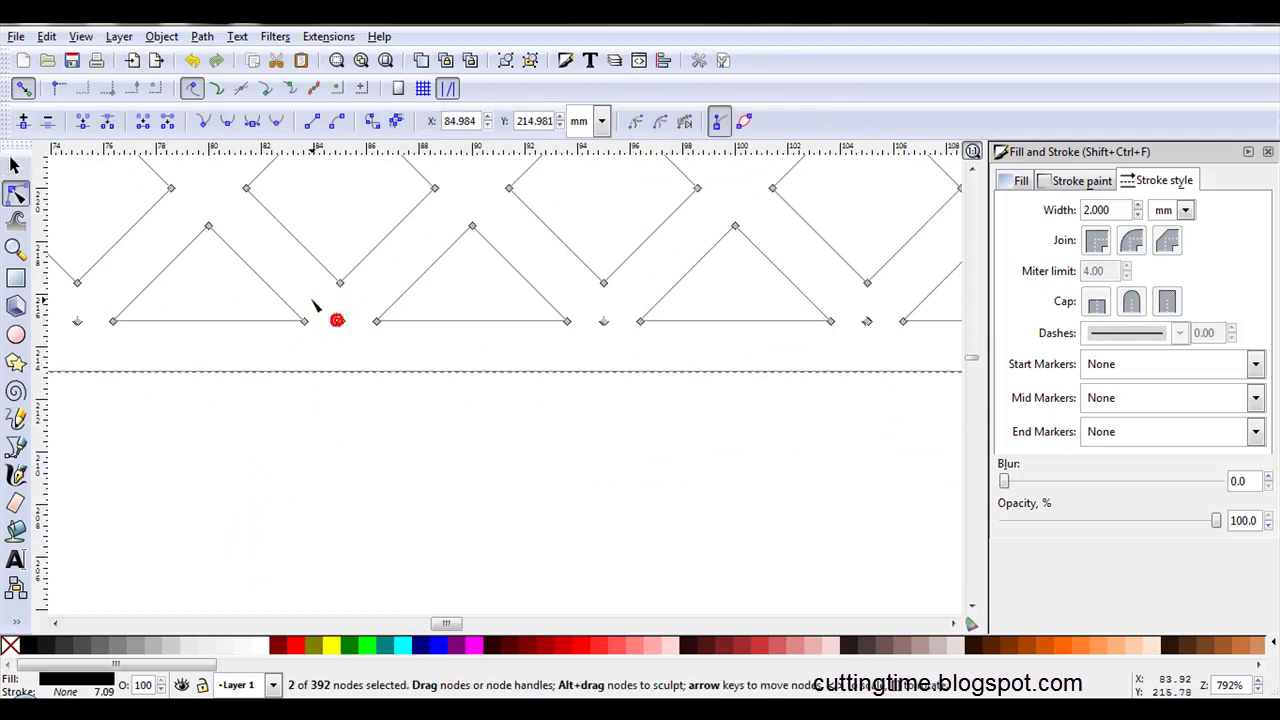
drag(353, 340, 358, 341)
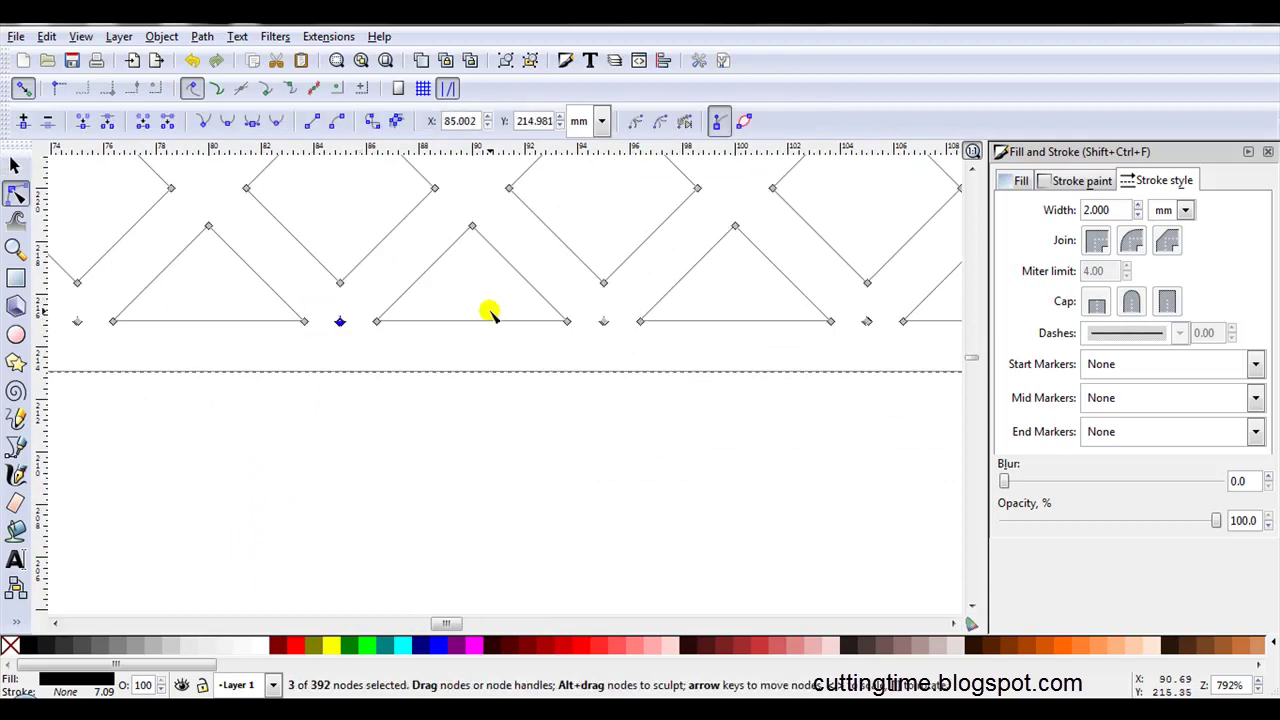
key(Delete)
drag(586, 308, 620, 340)
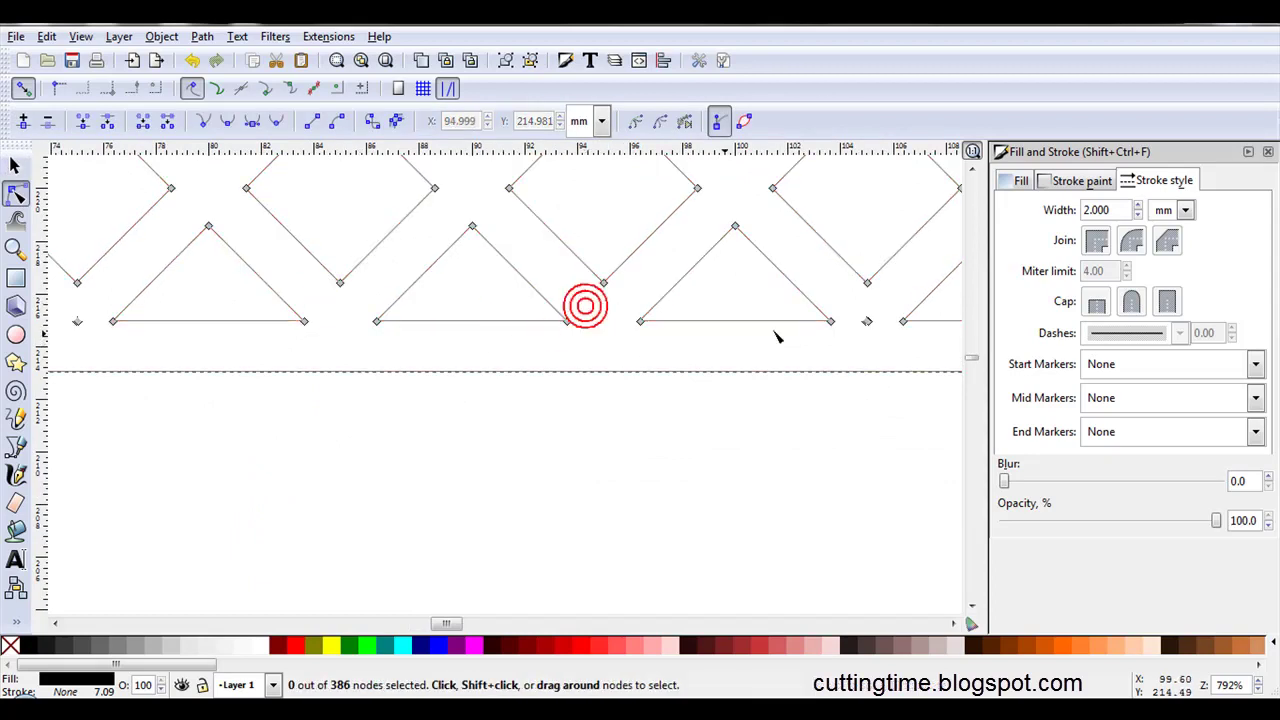
key(Delete)
drag(888, 342, 888, 342)
key(Delete)
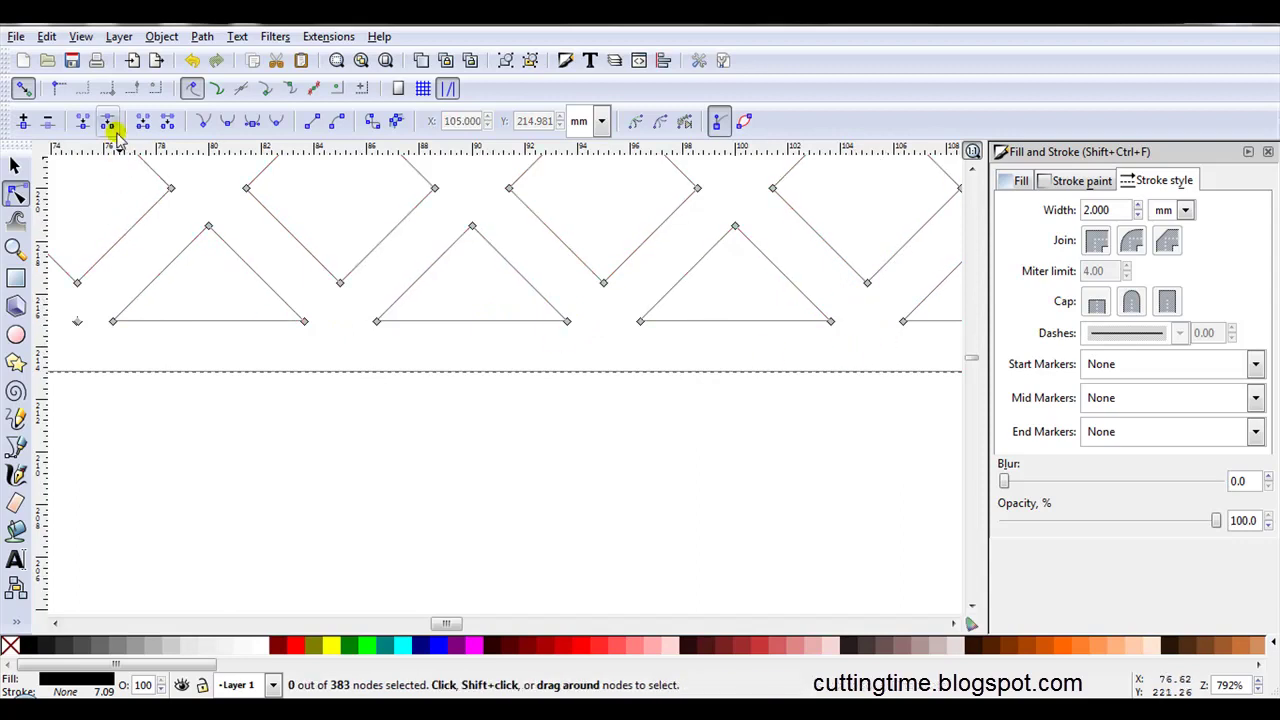
Return to Normal display mode and delete the last stray node at the lower left
click(81, 36)
mouse_move(110, 76)
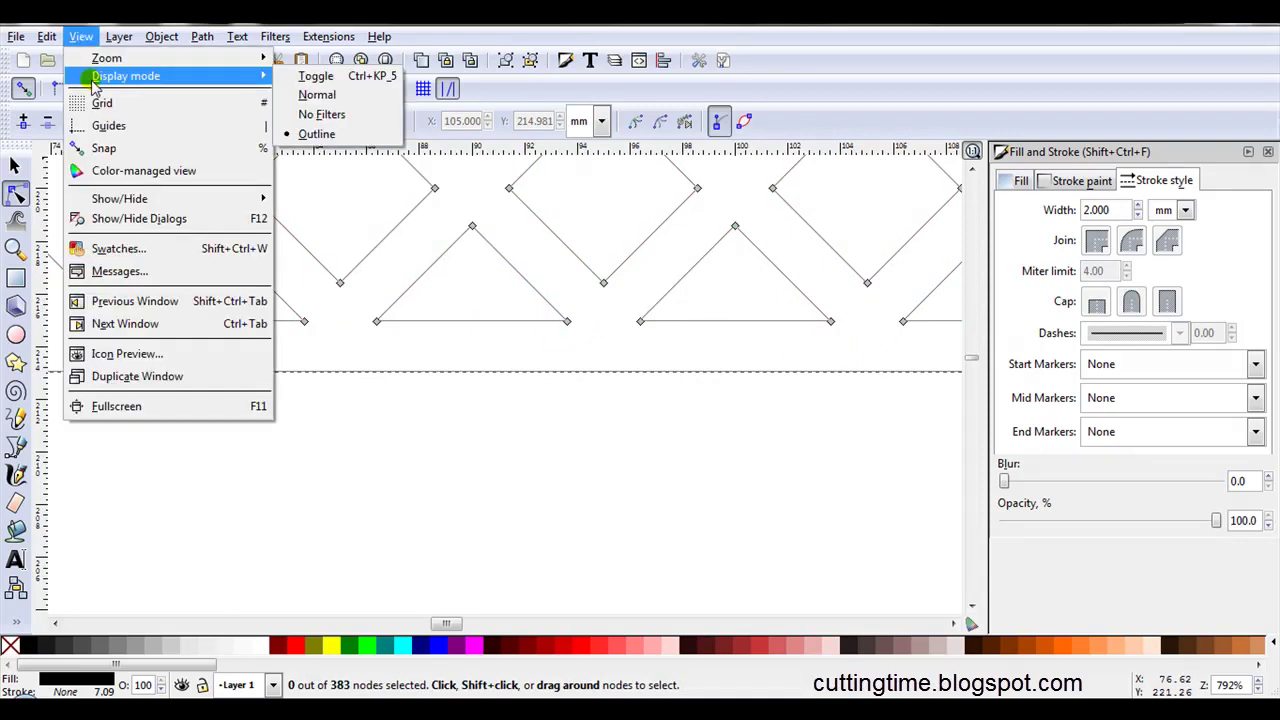
click(305, 92)
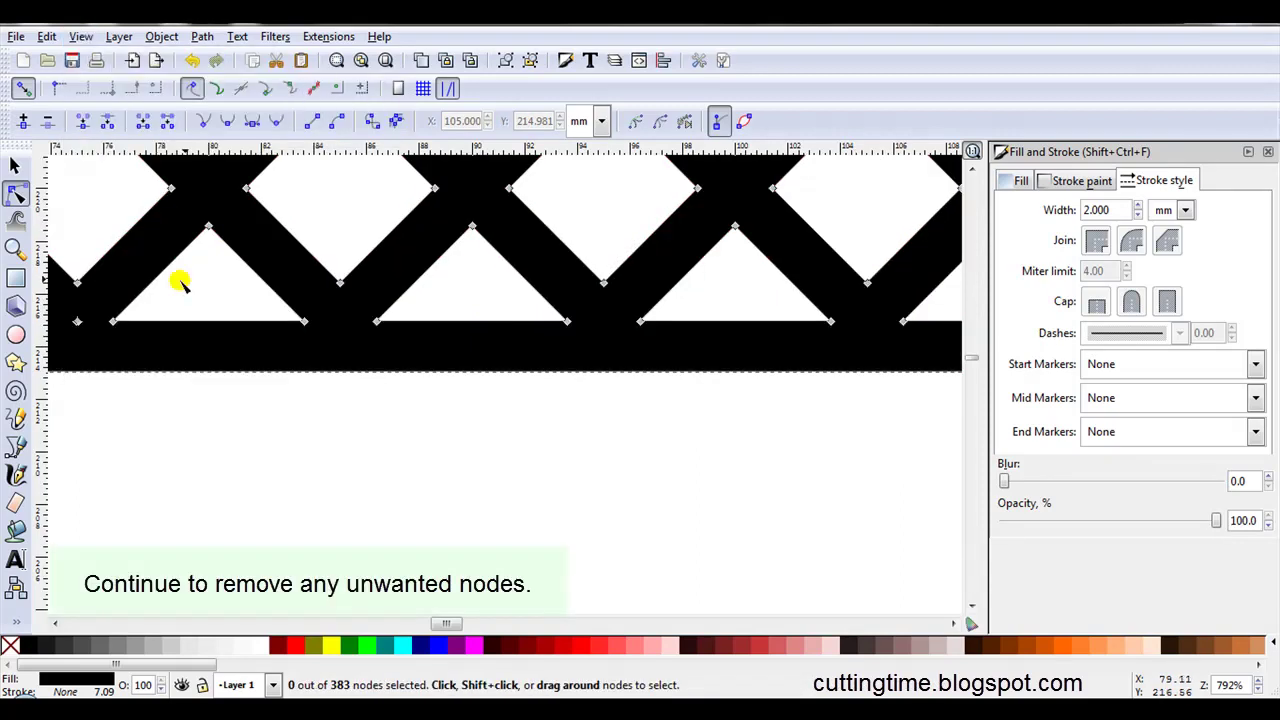
click(66, 314)
key(Delete)
key(minus)
key(minus)
key(minus)
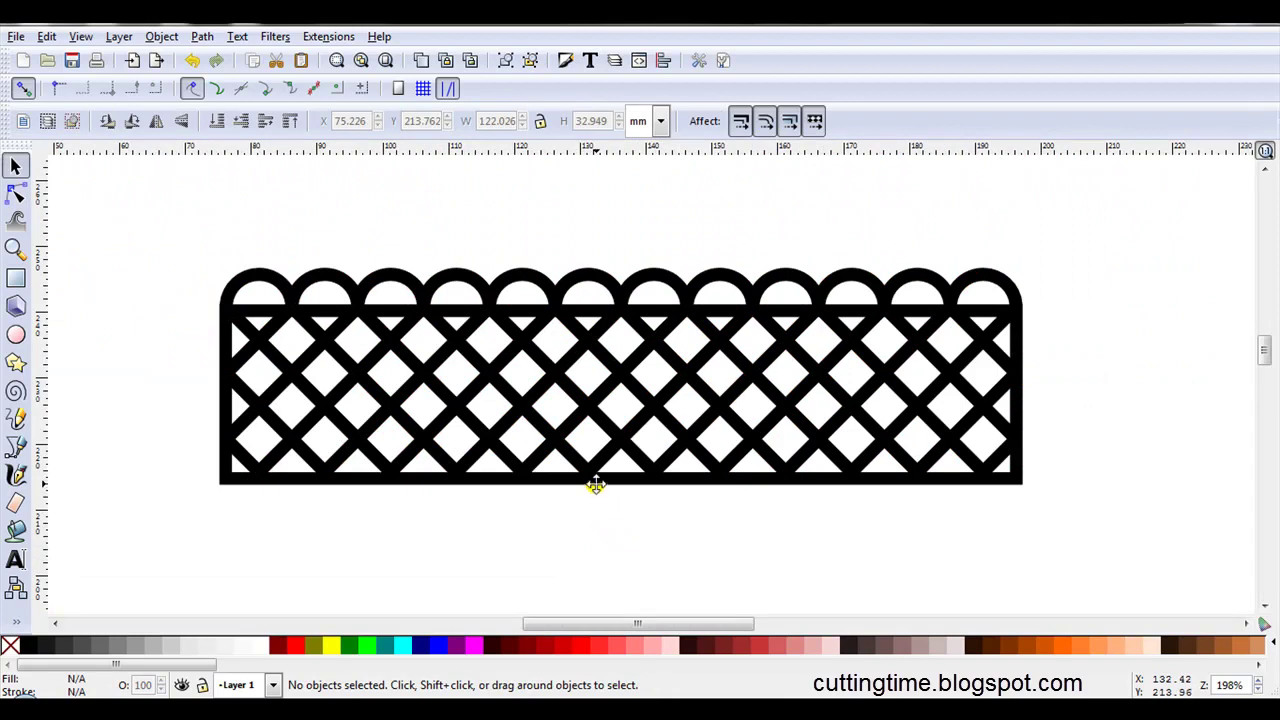
click(590, 481)
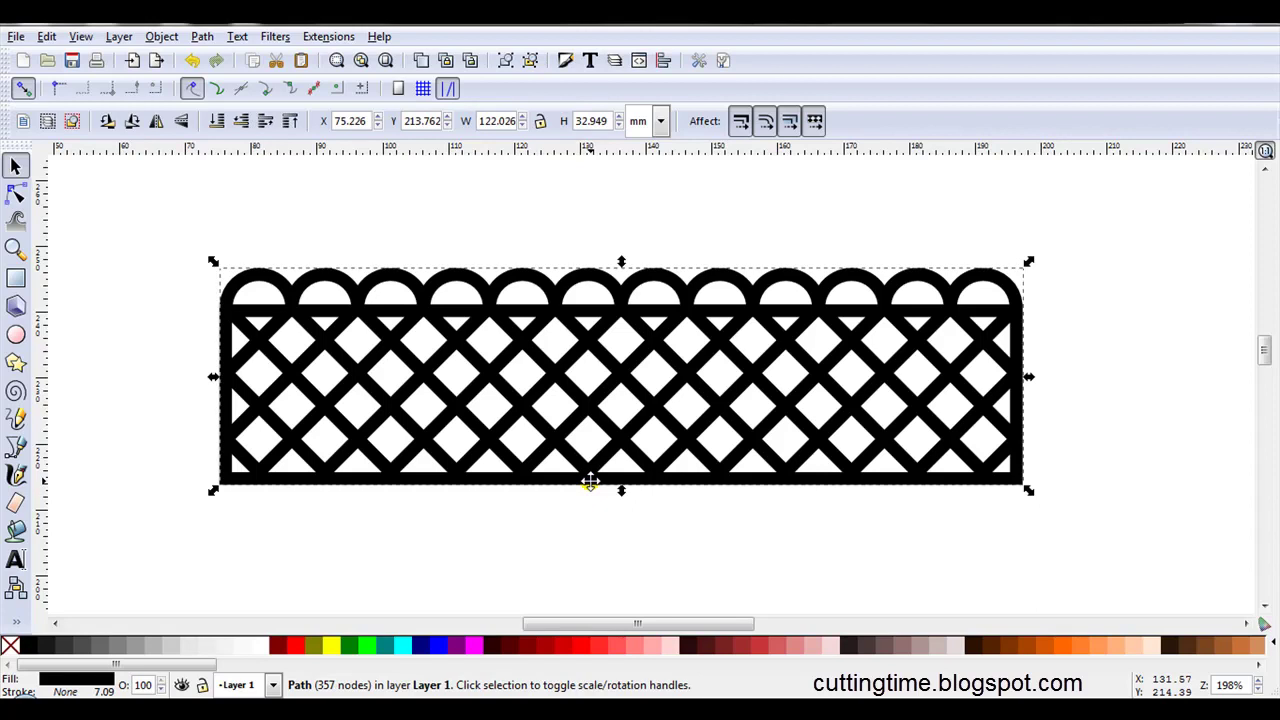
click(590, 524)
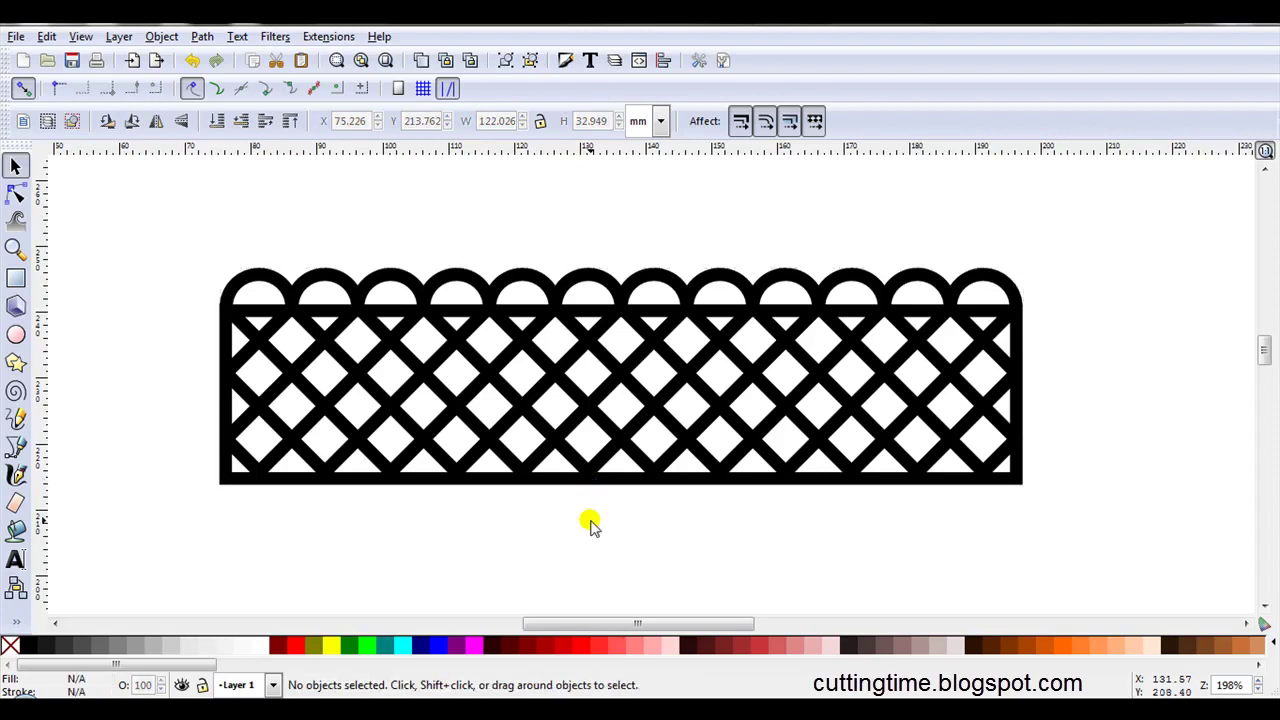